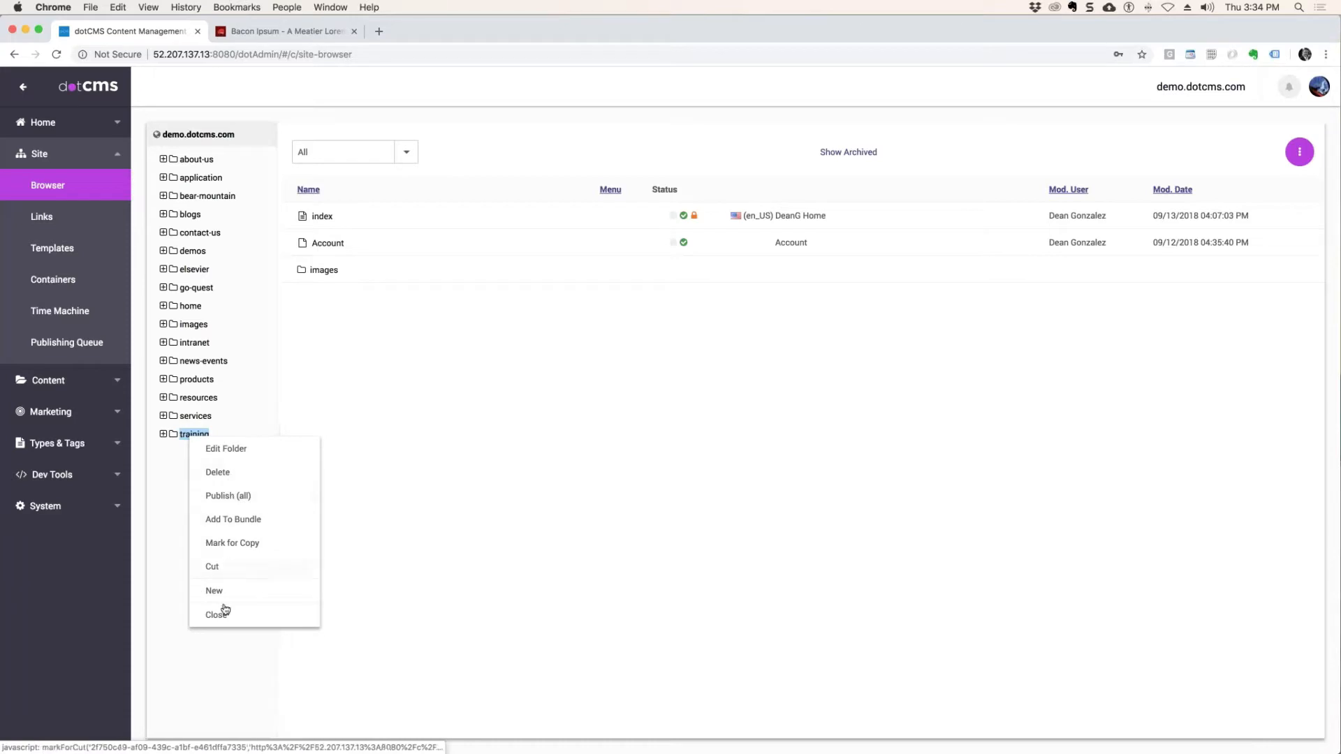
Open the publishing environments settings in the system configuration.
{"action": "left_click", "coordinate": [47, 508]}
{"action": "left_click", "coordinate": [57, 437]}
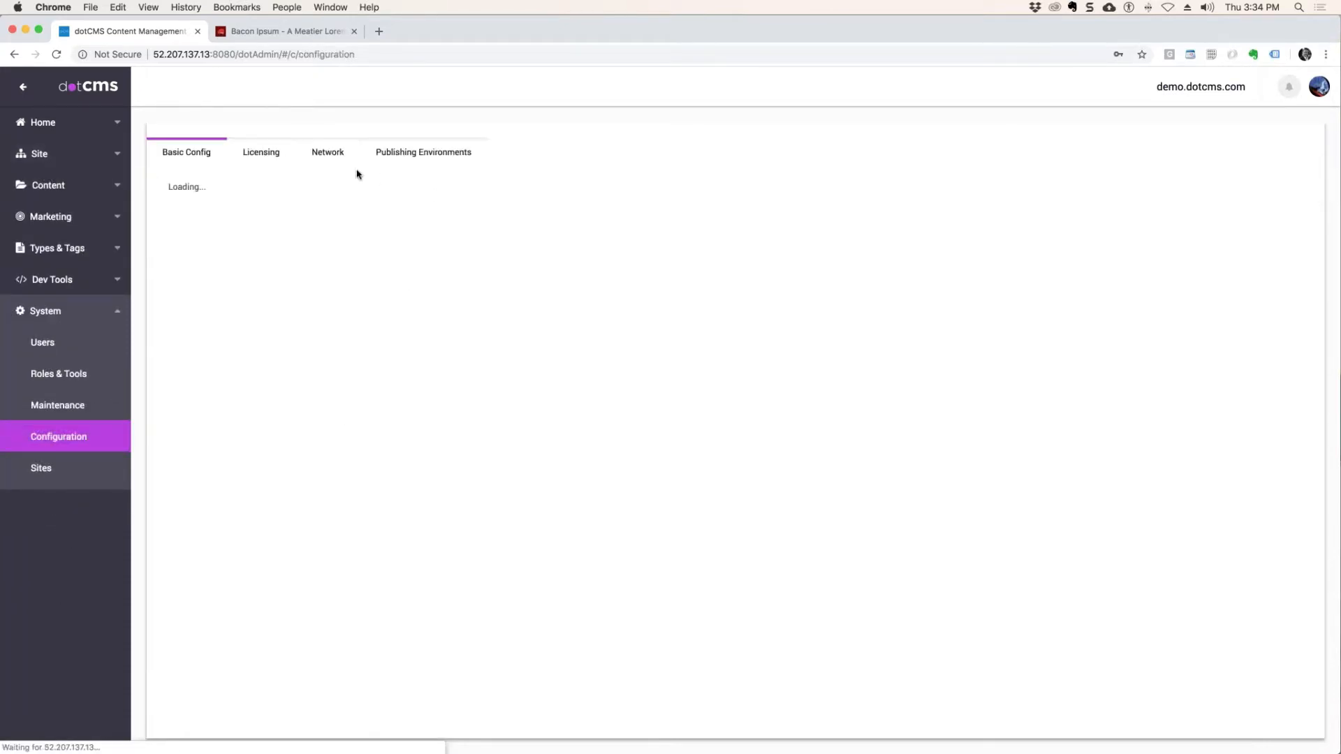
{"action": "left_click", "coordinate": [423, 157]}
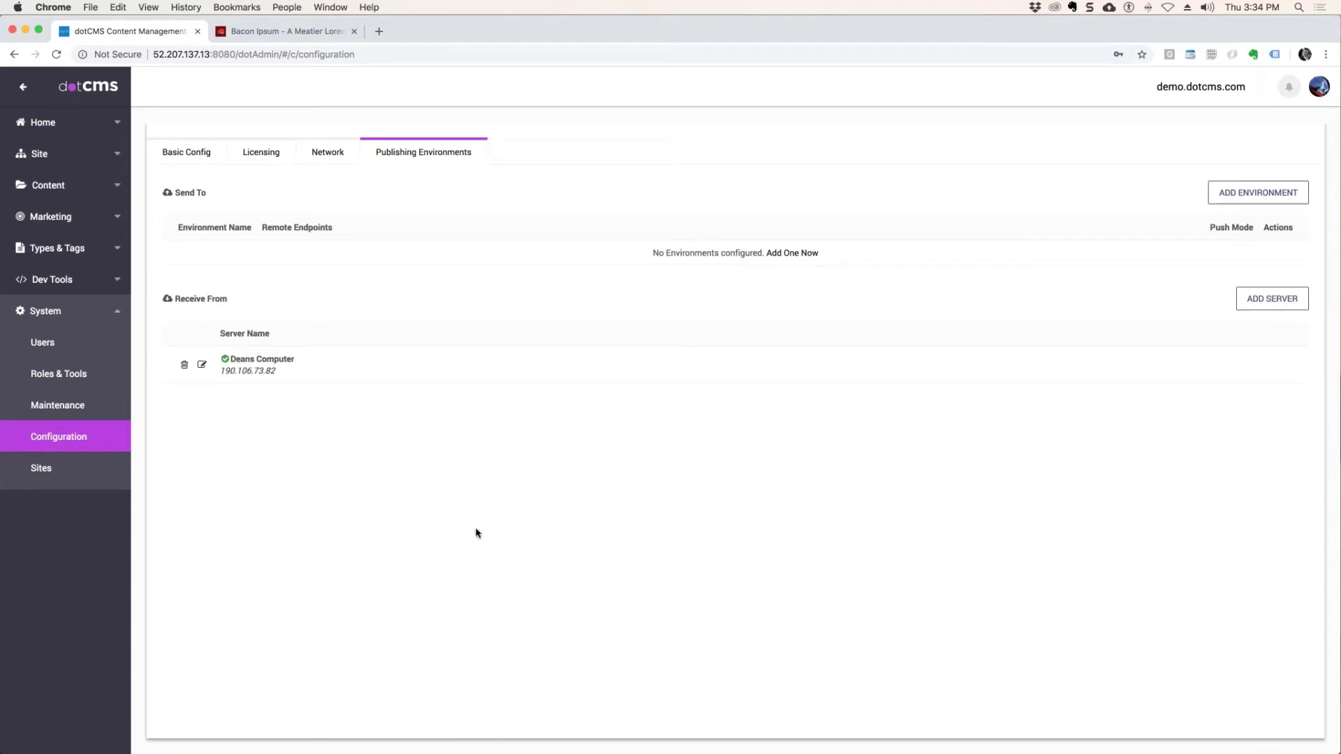
Try to load localhost:8080/admin in a new incognito window.
{"action": "left_click", "coordinate": [1325, 55]}
{"action": "left_click", "coordinate": [500, 568]}
{"action": "left_click", "coordinate": [1325, 54]}
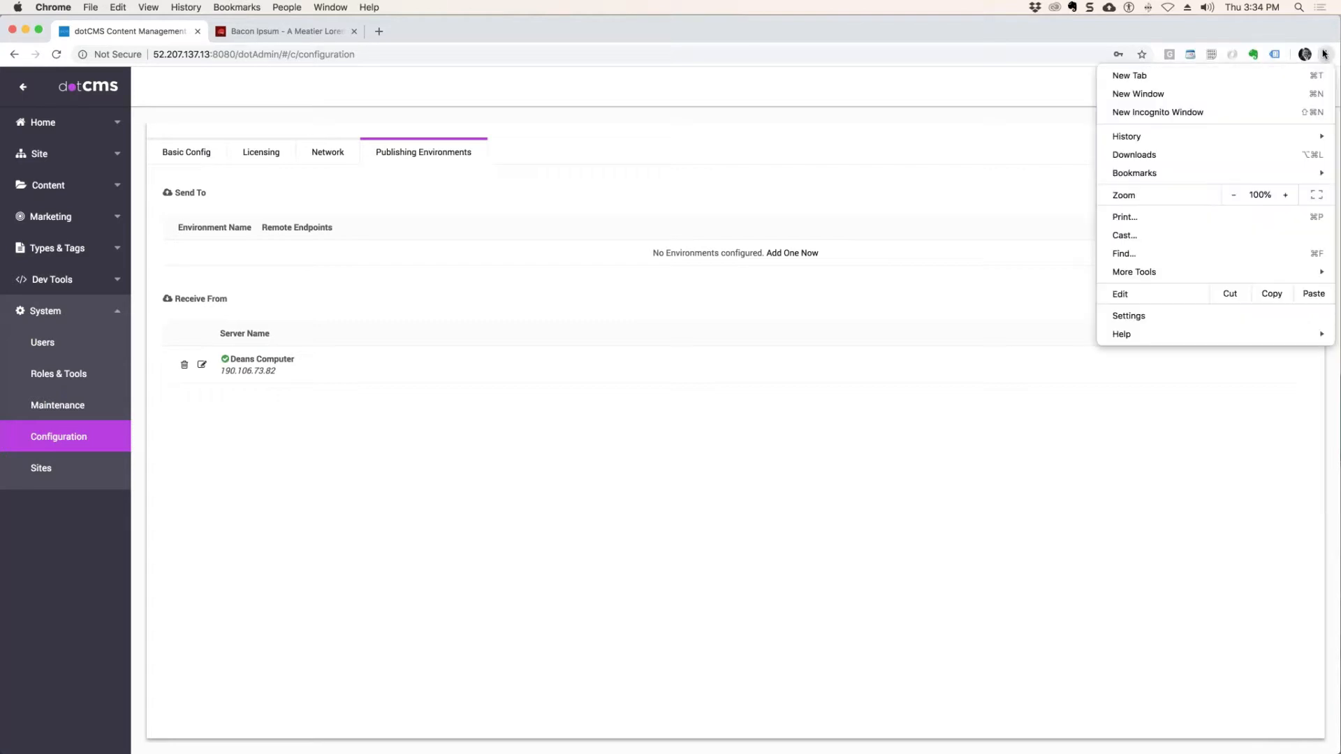
{"action": "left_click", "coordinate": [1191, 112]}
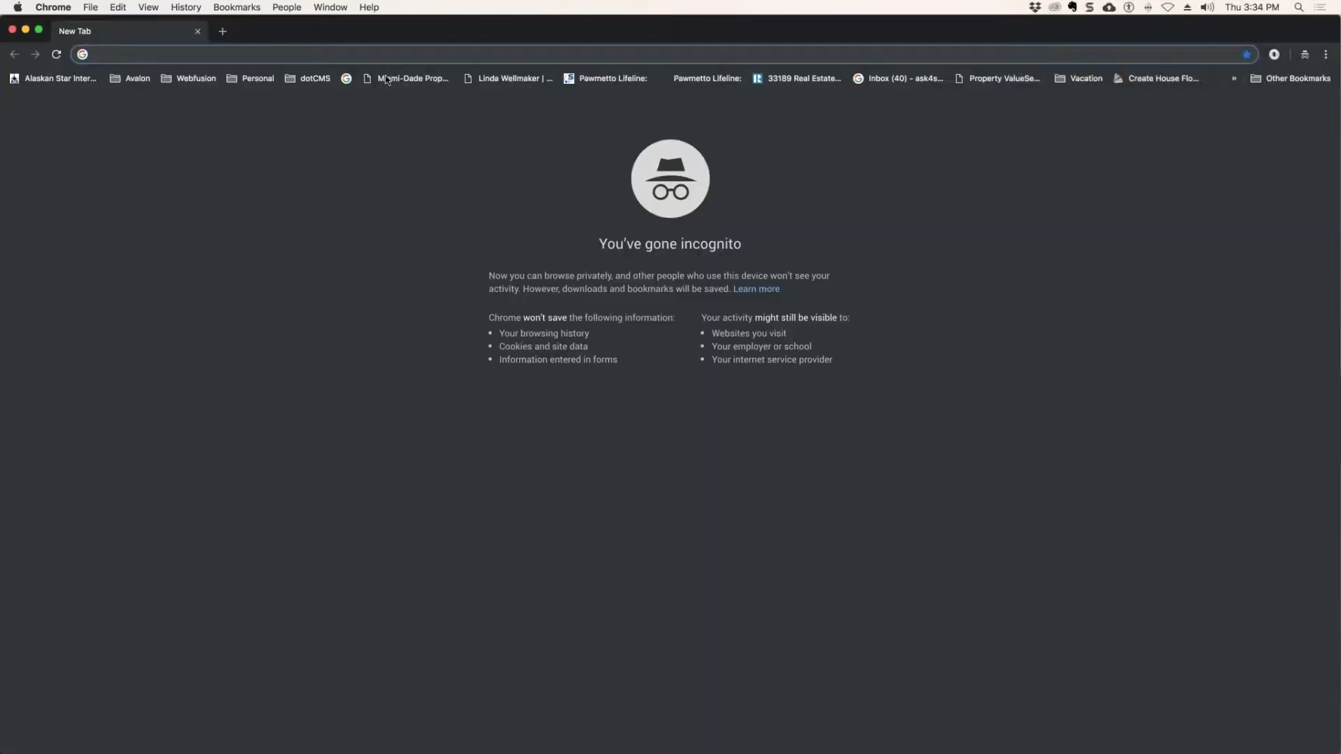
{"action": "type", "text": "l"}
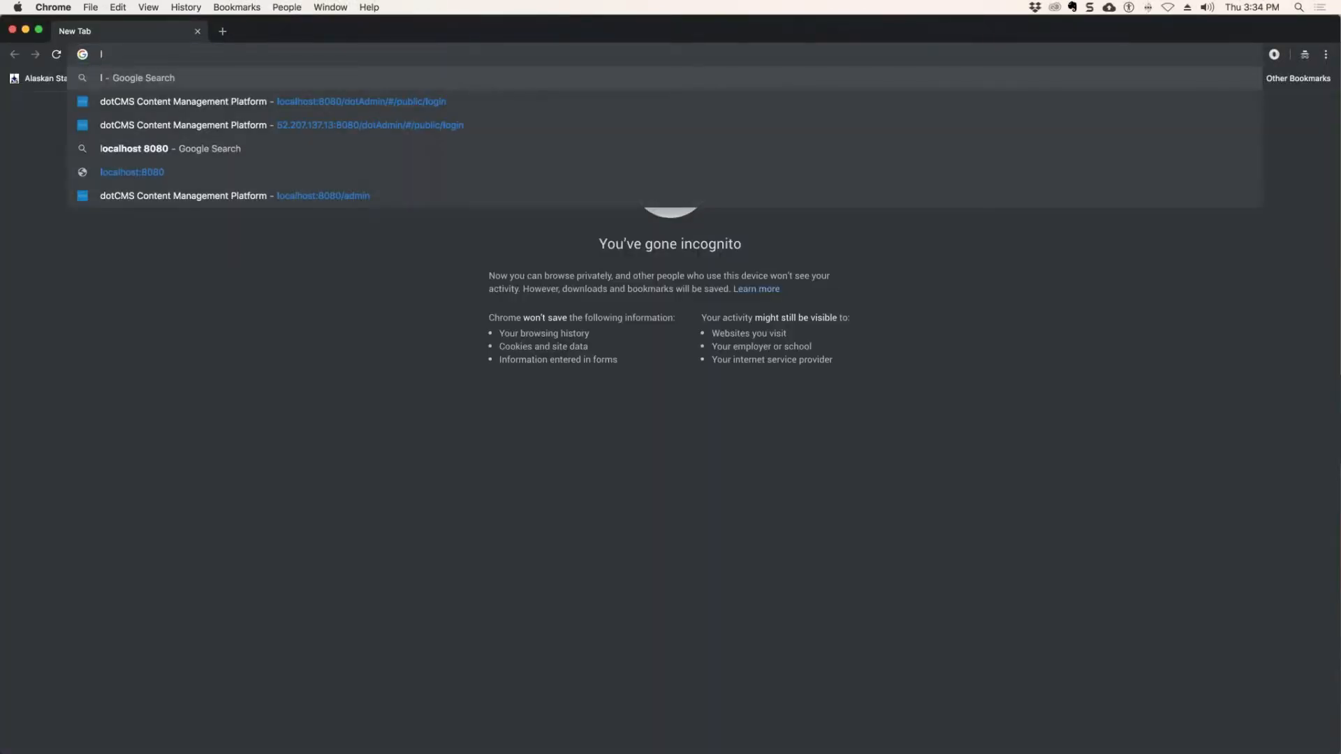
{"action": "type", "text": "ocal"}
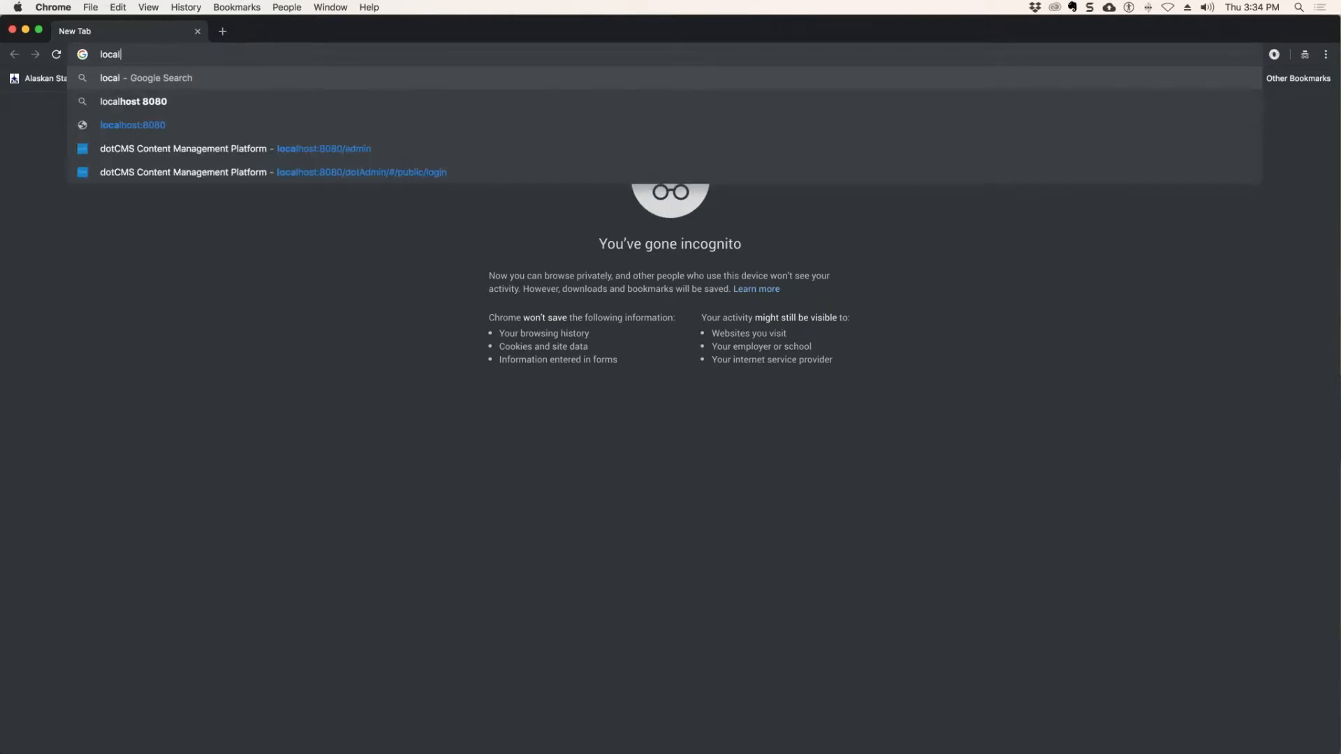
{"action": "type", "text": "host"}
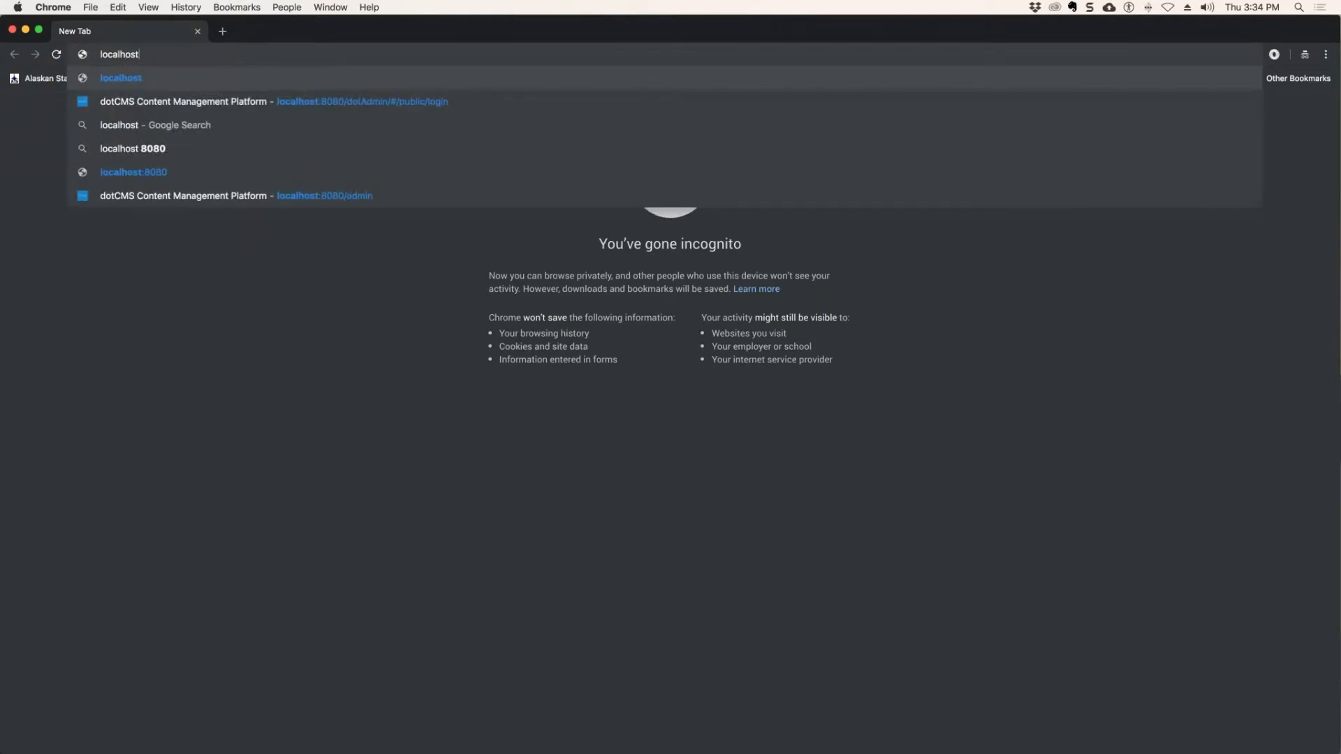
{"action": "type", "text": ":8080"}
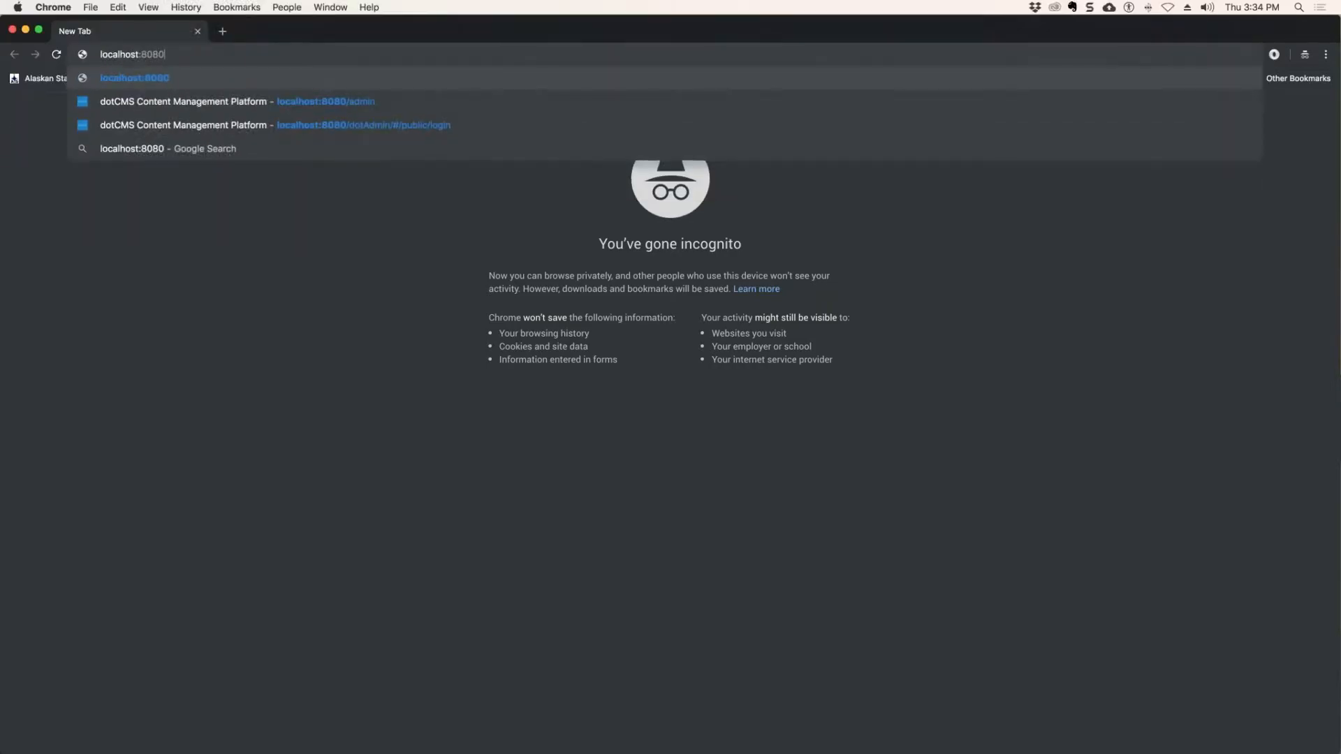
{"action": "type", "text": "/admin"}
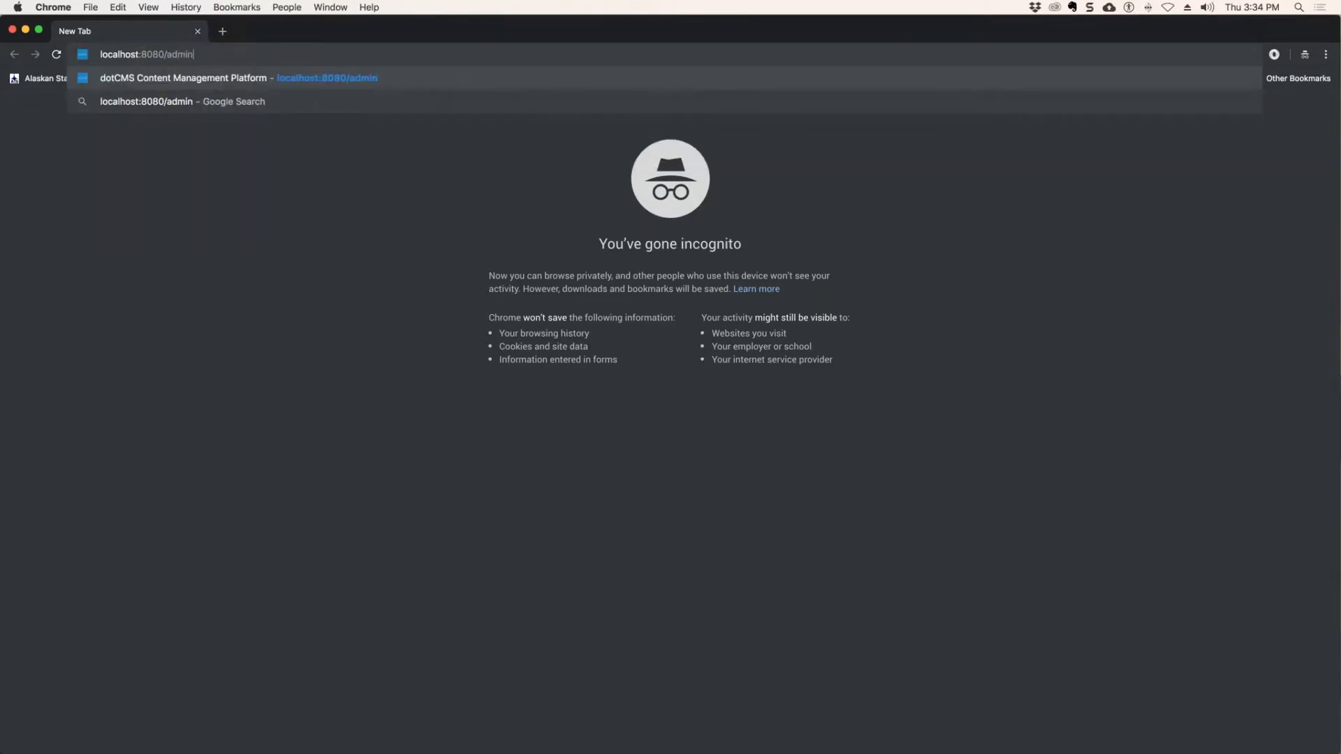
{"action": "key", "text": "Return"}
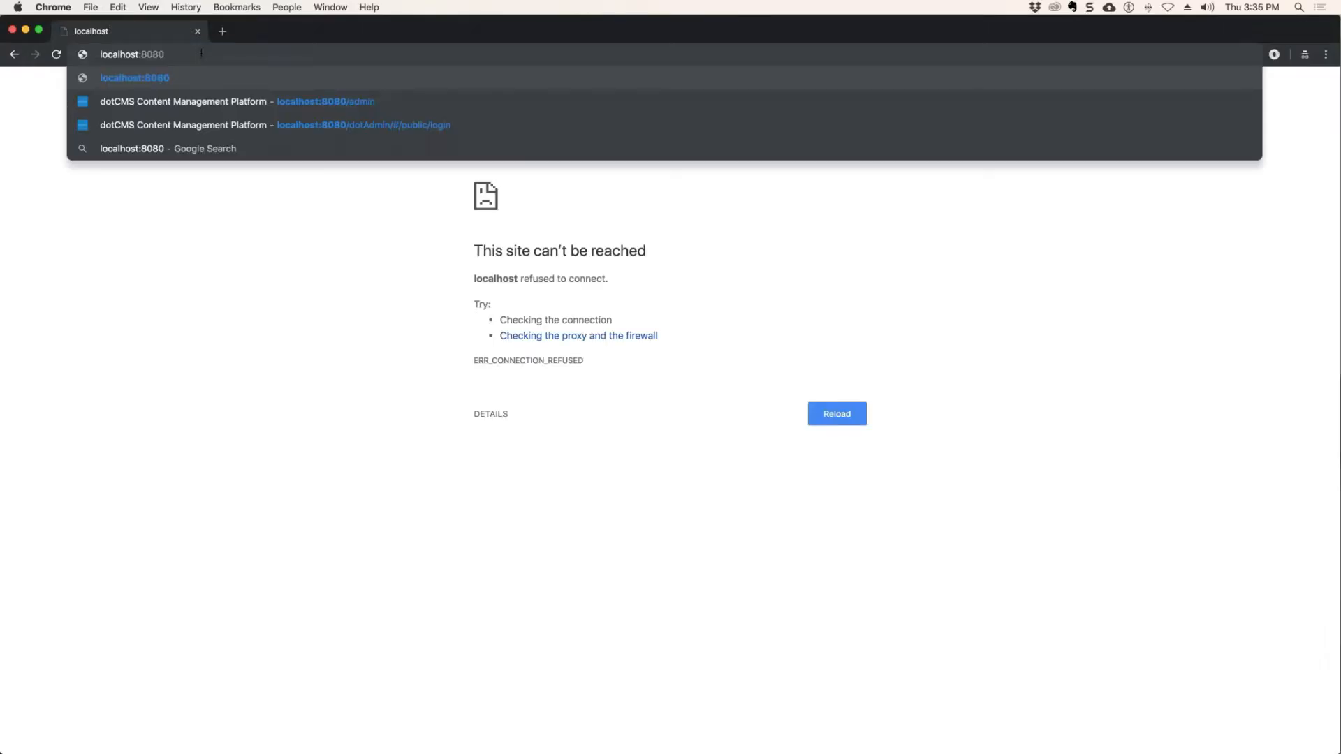
{"action": "key", "text": "Return"}
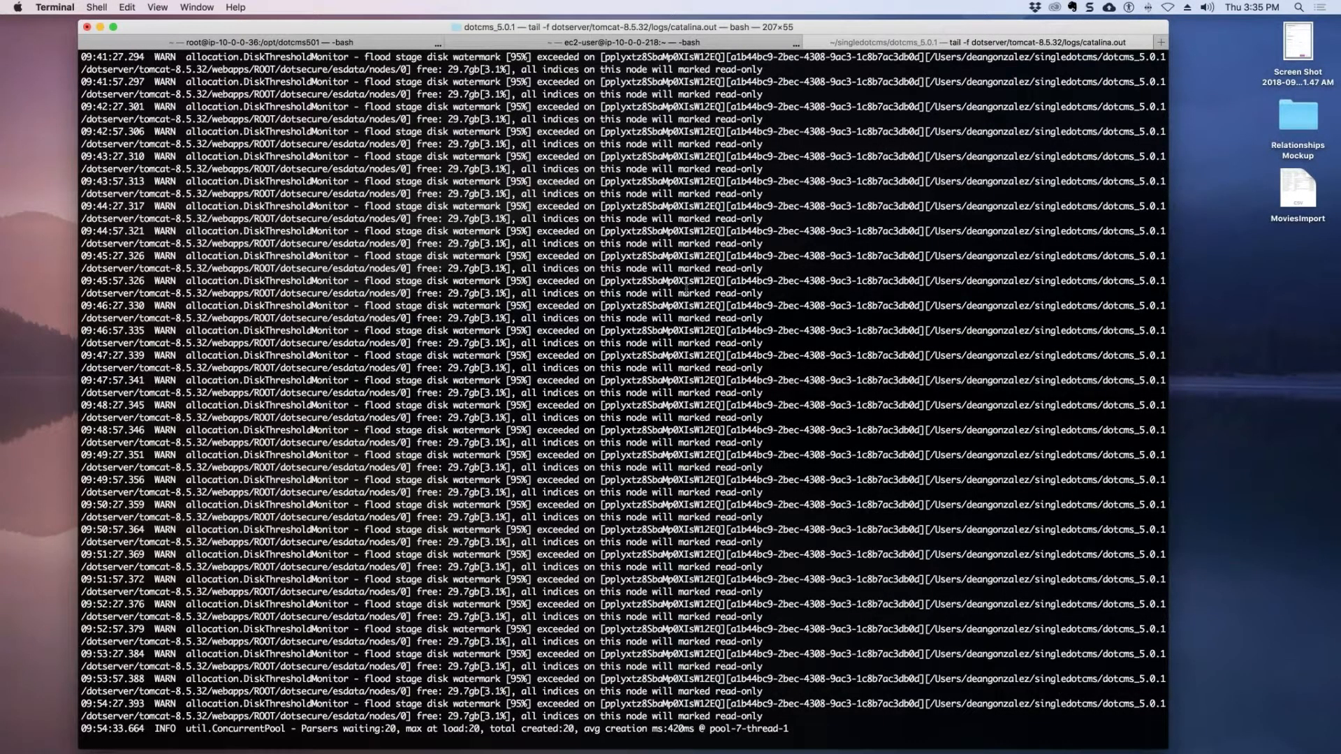
Stop the catalina.out log output in Terminal, view the ec2-user session, and close the localhost page back in Chrome.
{"action": "key", "text": "ctrl+c"}
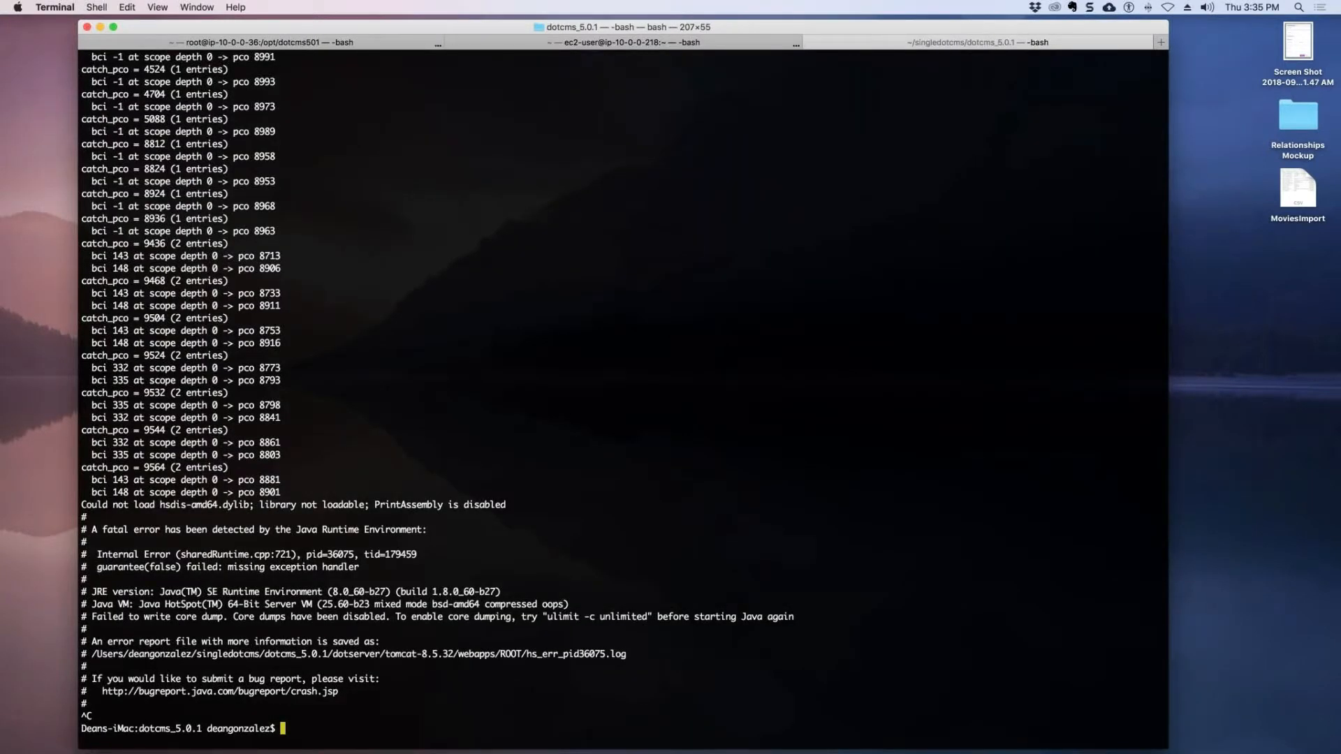
{"action": "left_click", "coordinate": [683, 42]}
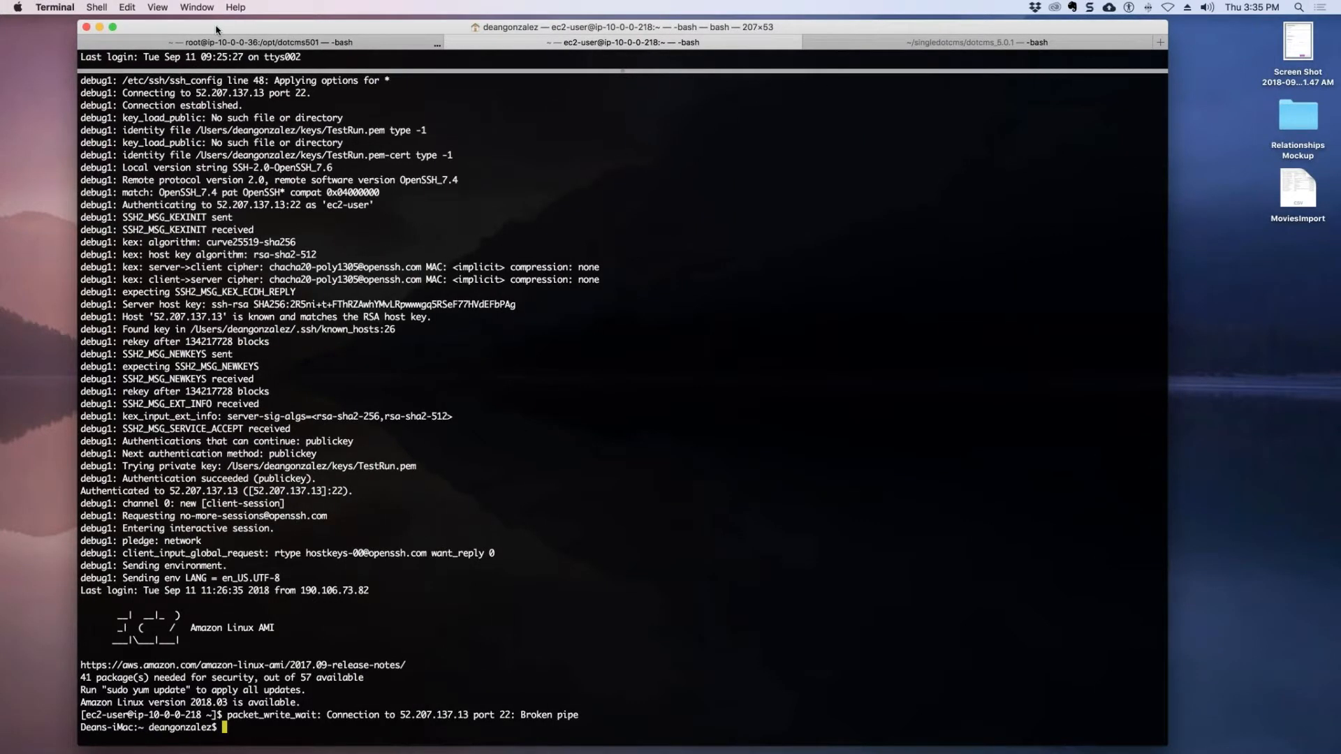
{"action": "key", "text": "super+Tab"}
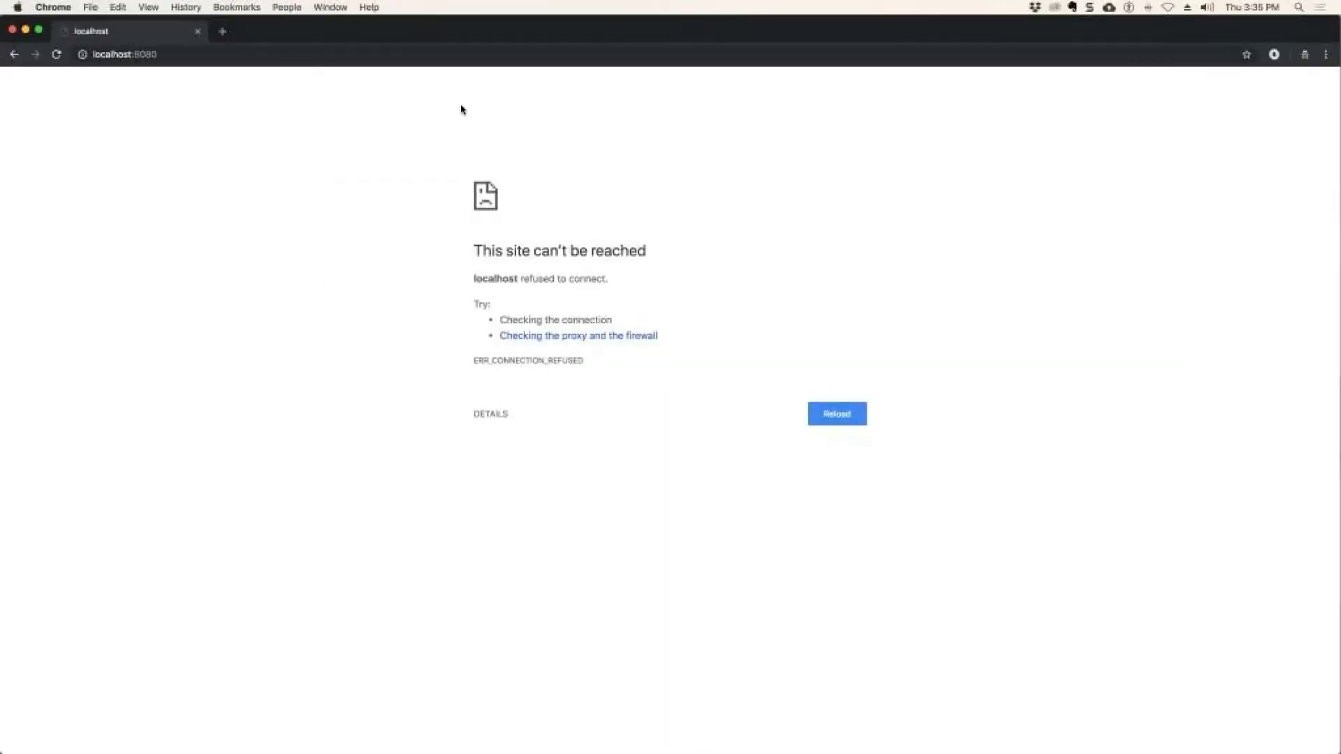
{"action": "left_click", "coordinate": [197, 31]}
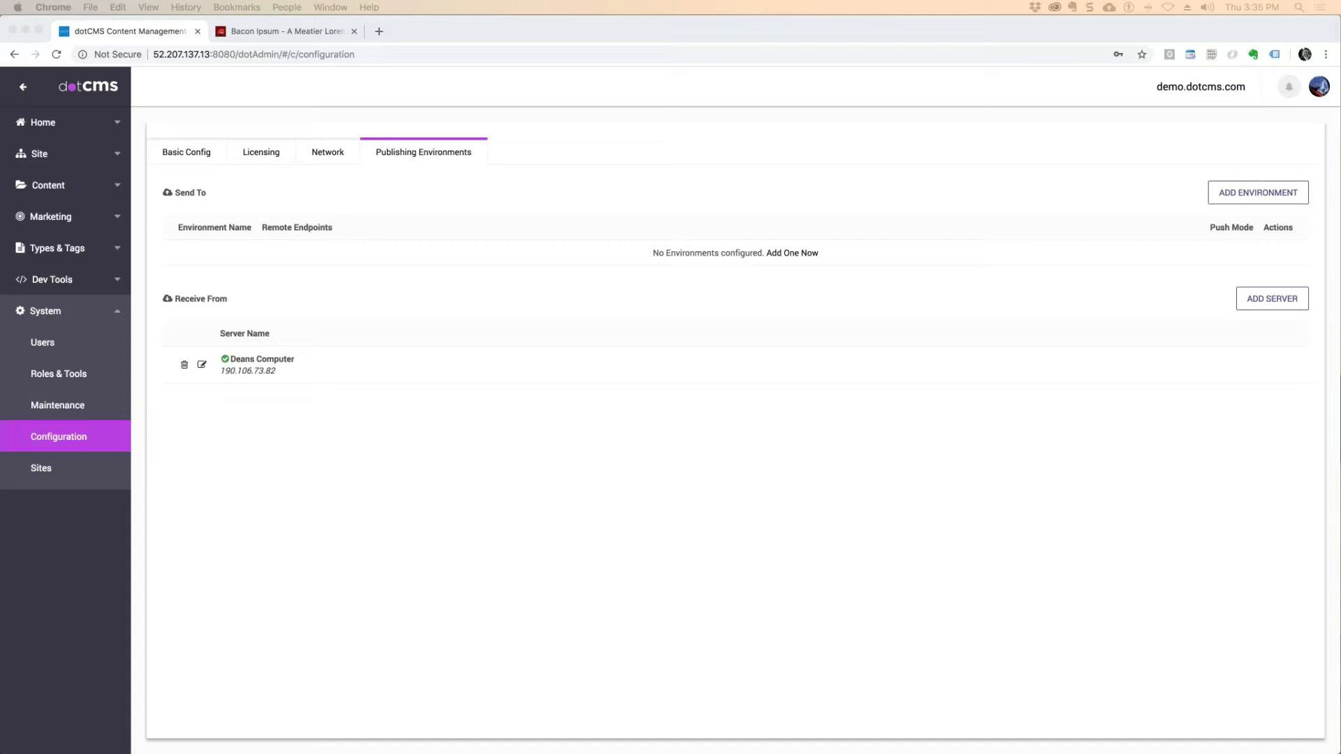
Open a new incognito window and load 18.206.191.130:8080/dotAdmin in it.
{"action": "left_click", "coordinate": [444, 472]}
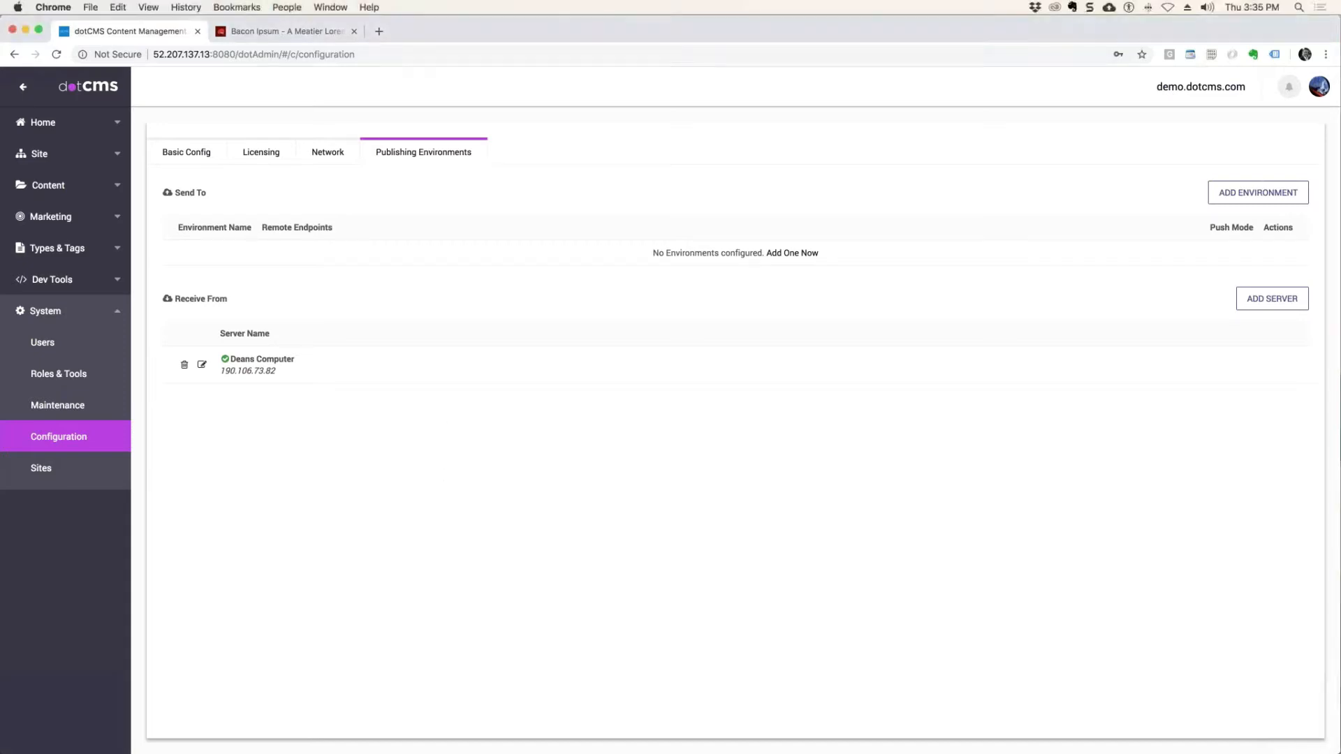
{"action": "mouse_move", "coordinate": [18, 262]}
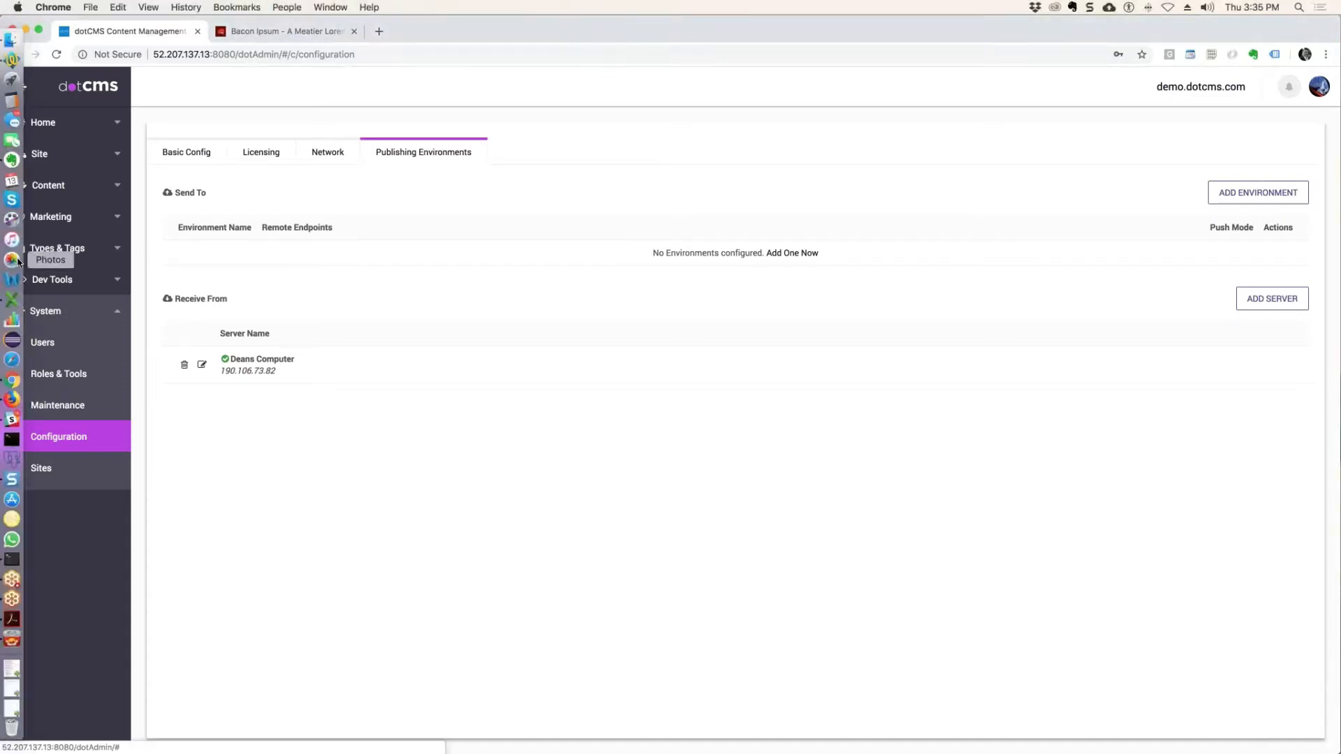
{"action": "left_click", "coordinate": [1325, 55]}
{"action": "left_click", "coordinate": [1204, 115]}
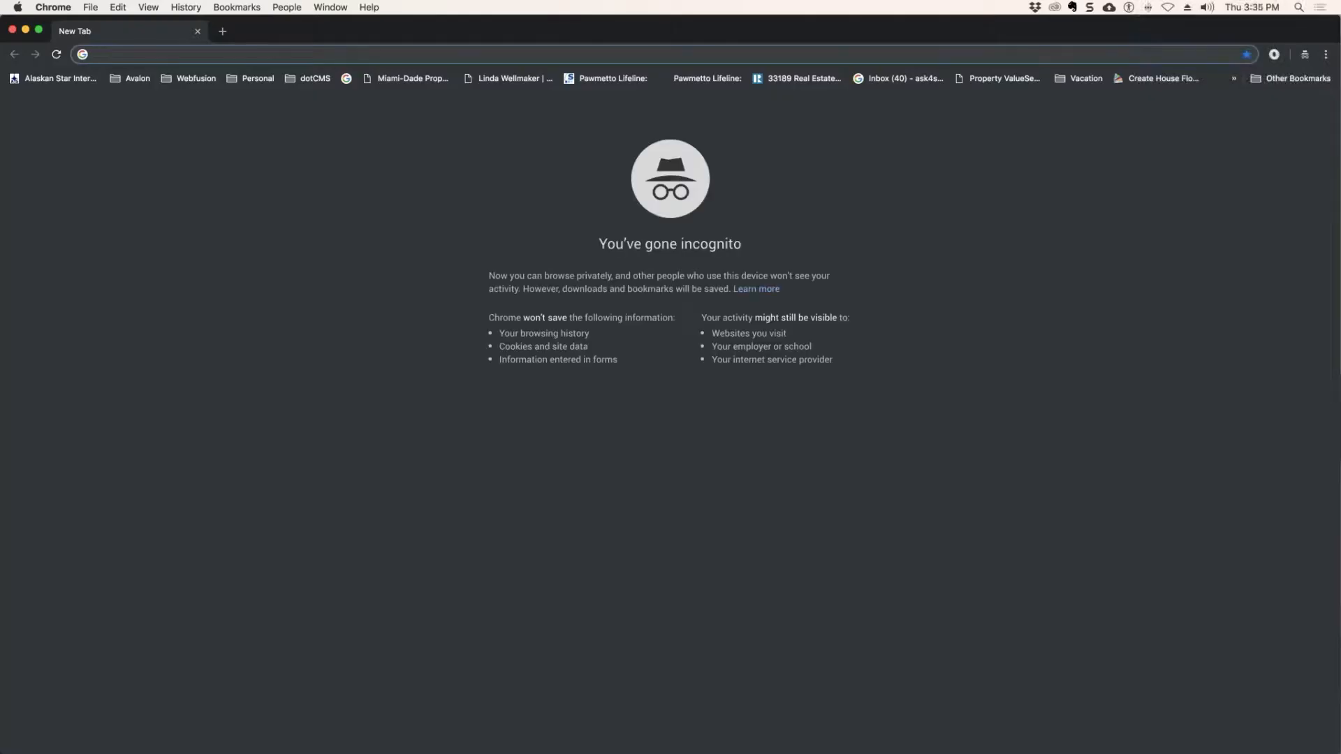
{"action": "key", "text": "super+v"}
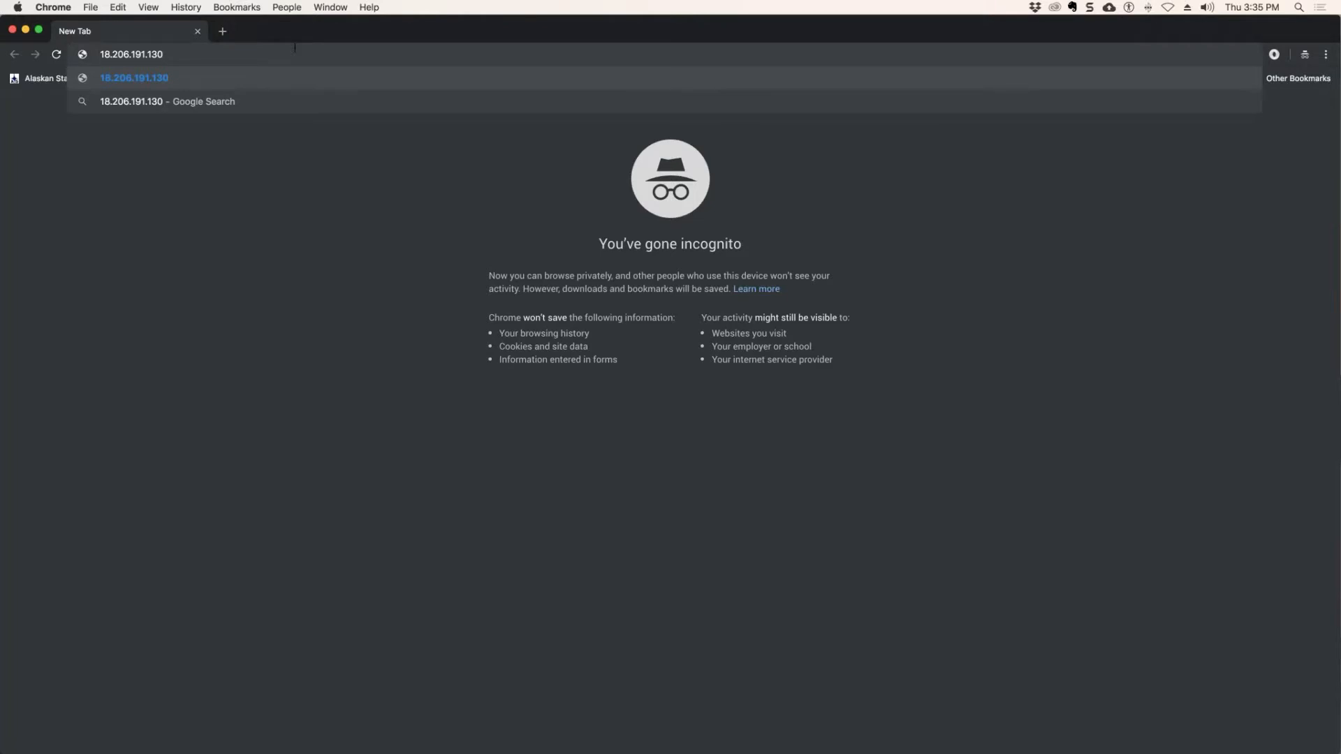
{"action": "type", "text": ":8080"}
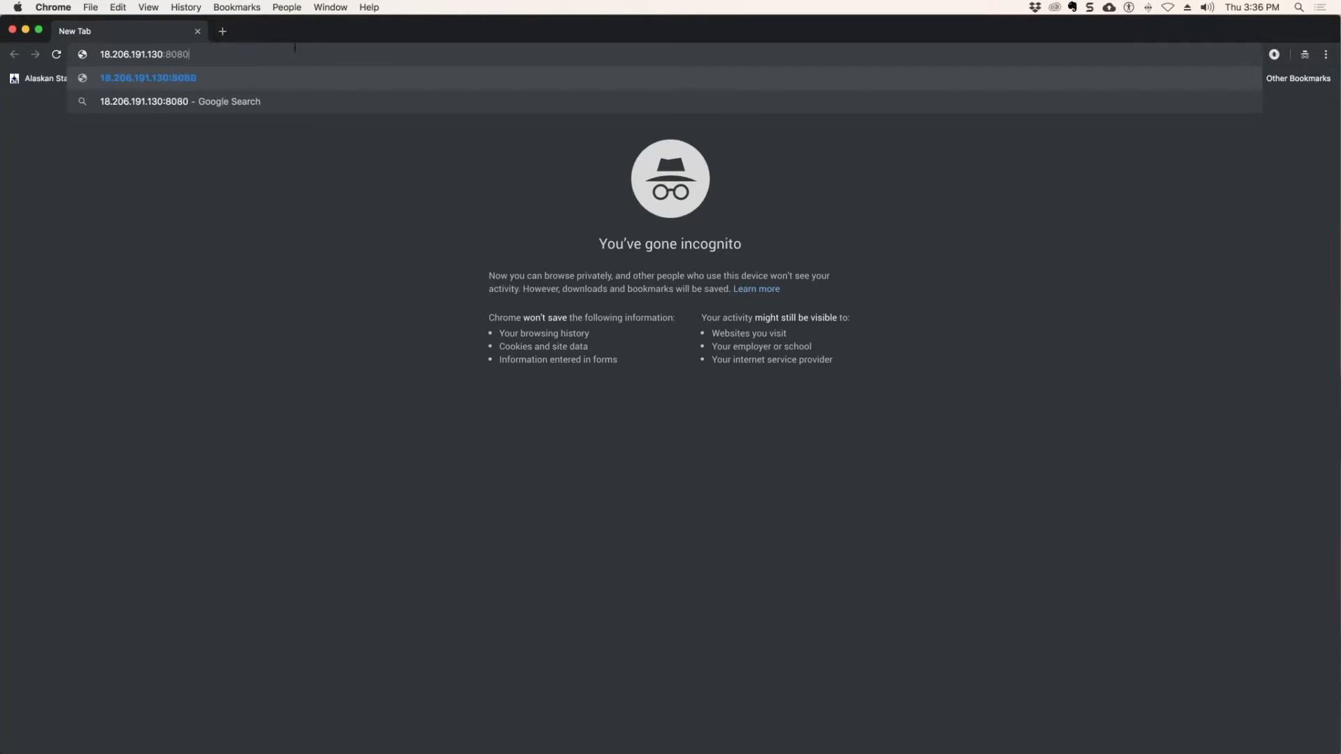
{"action": "type", "text": "/"}
{"action": "type", "text": "dotAdmin"}
{"action": "key", "text": "Return"}
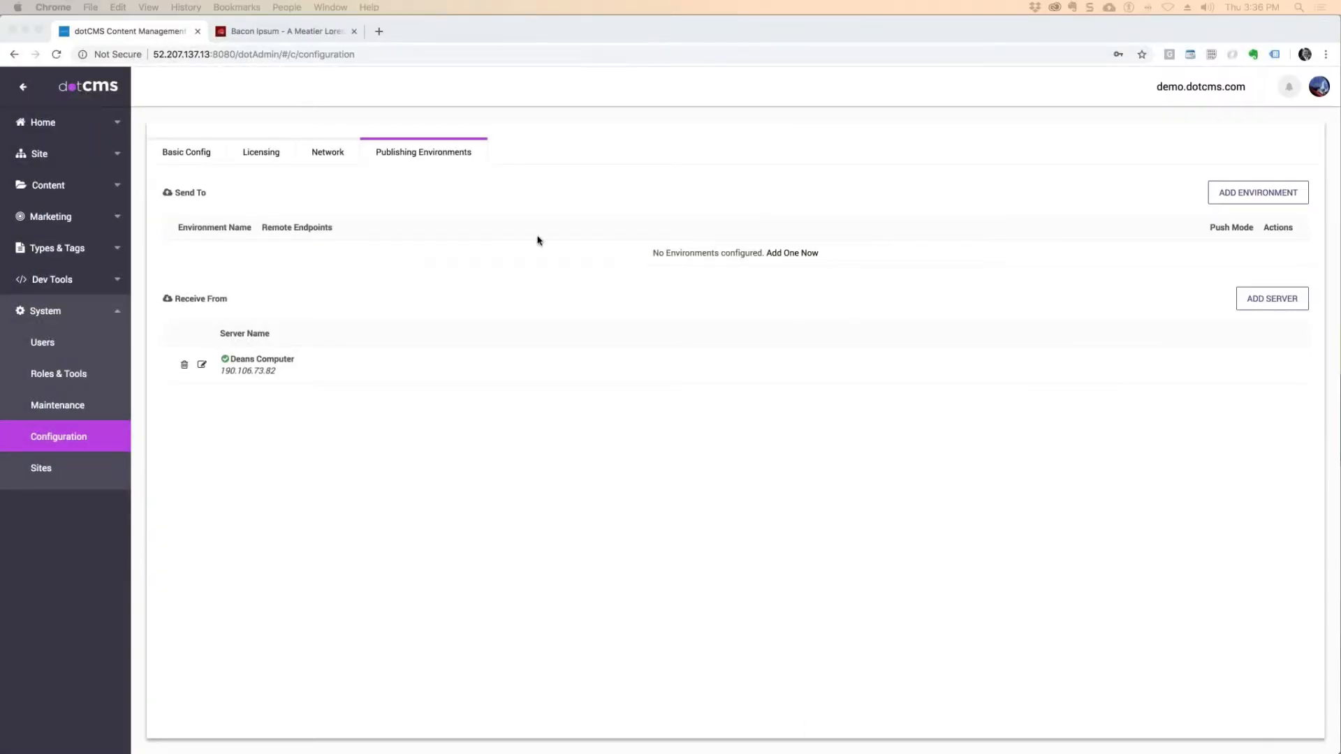
Delete the existing server from the Receive From list on the 52.207.137.13 instance.
{"action": "left_click", "coordinate": [343, 374]}
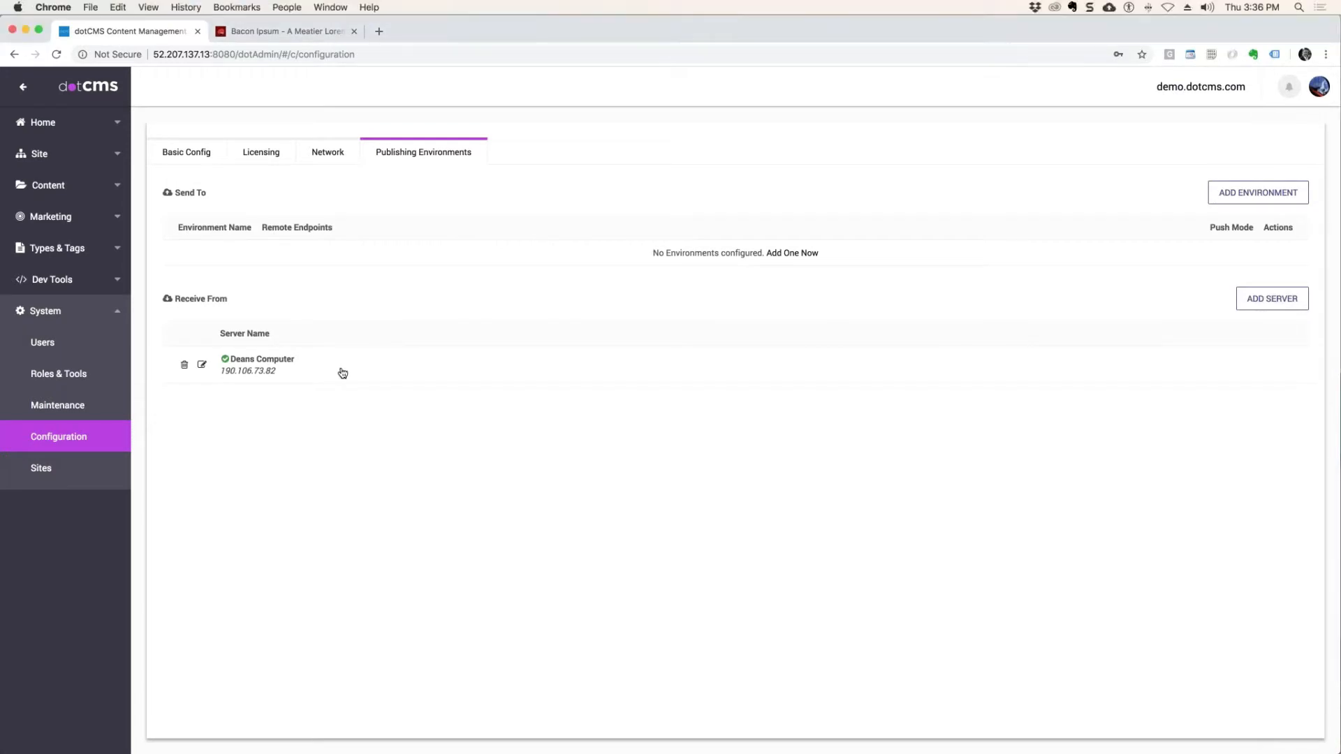
{"action": "left_click", "coordinate": [179, 367]}
{"action": "left_click", "coordinate": [793, 145]}
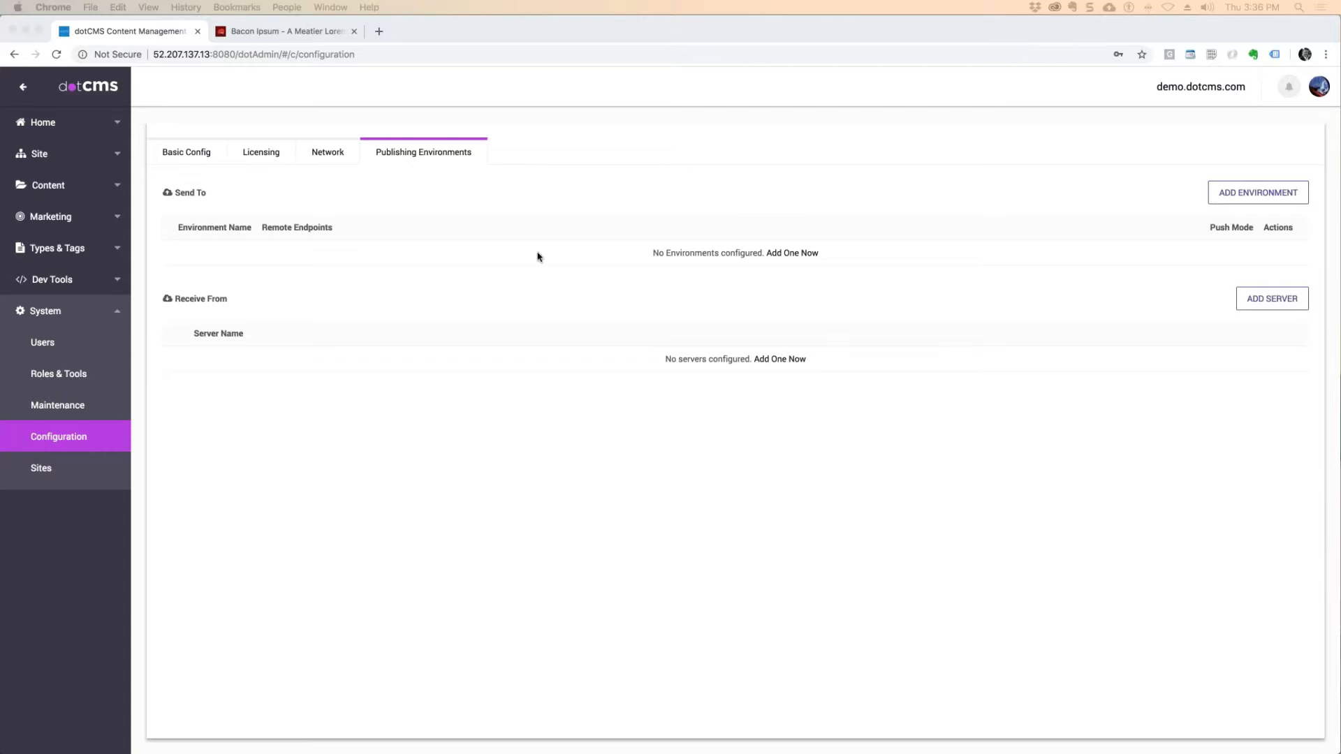
Start a new Send To environment and name it Prod.
{"action": "left_click", "coordinate": [1318, 213]}
{"action": "left_click", "coordinate": [1223, 190]}
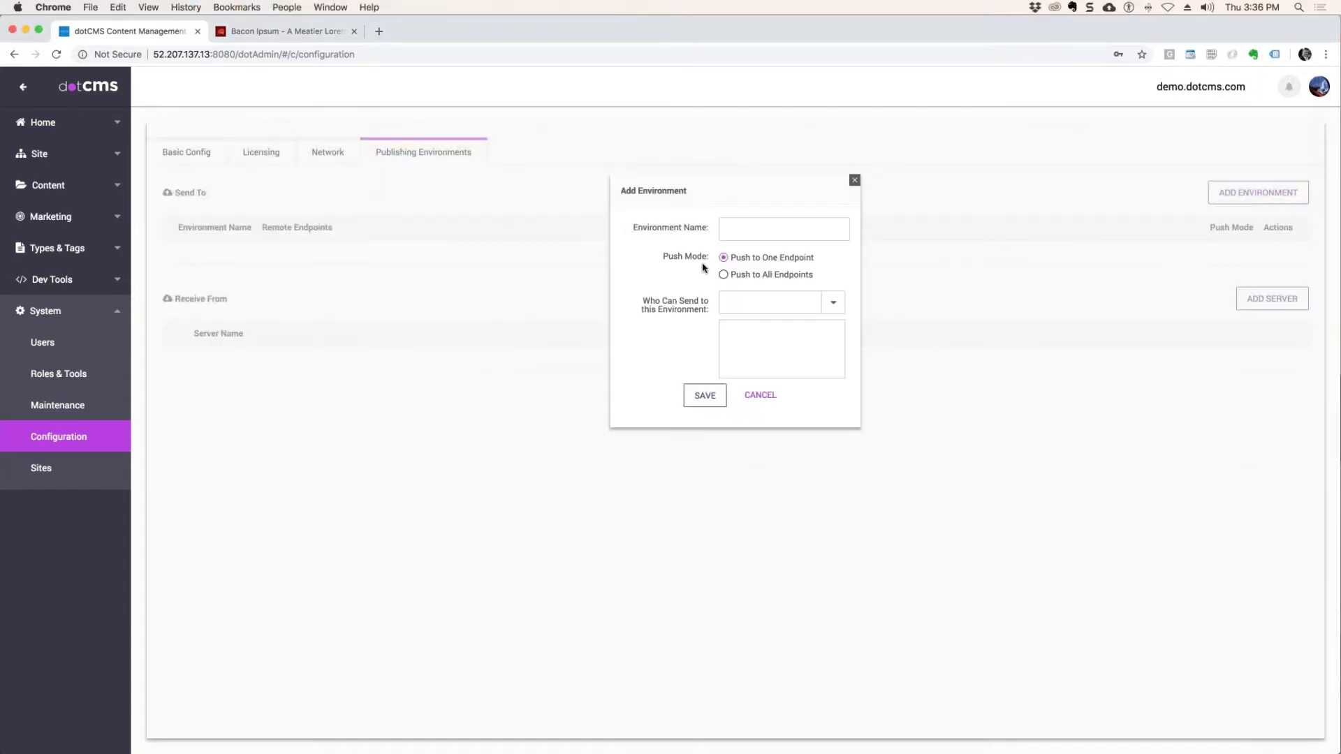
{"action": "left_click", "coordinate": [740, 230]}
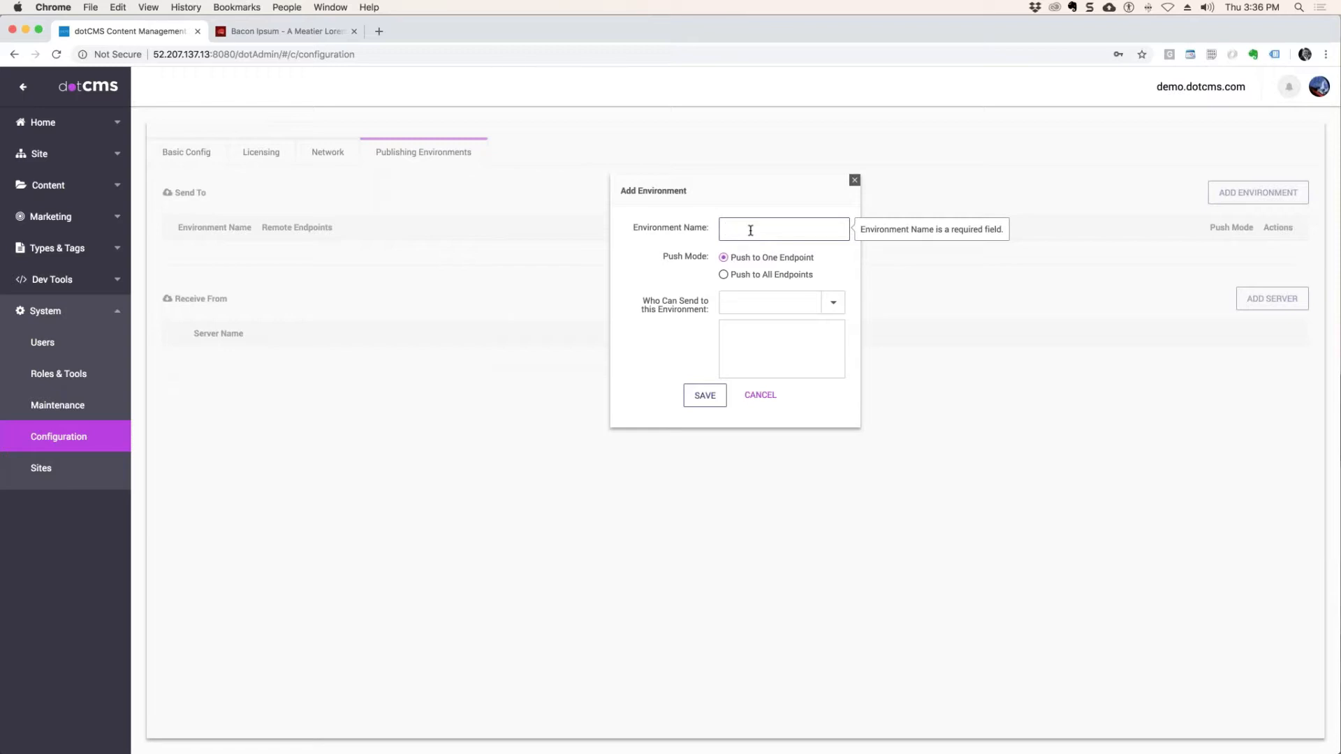
{"action": "type", "text": "Other"}
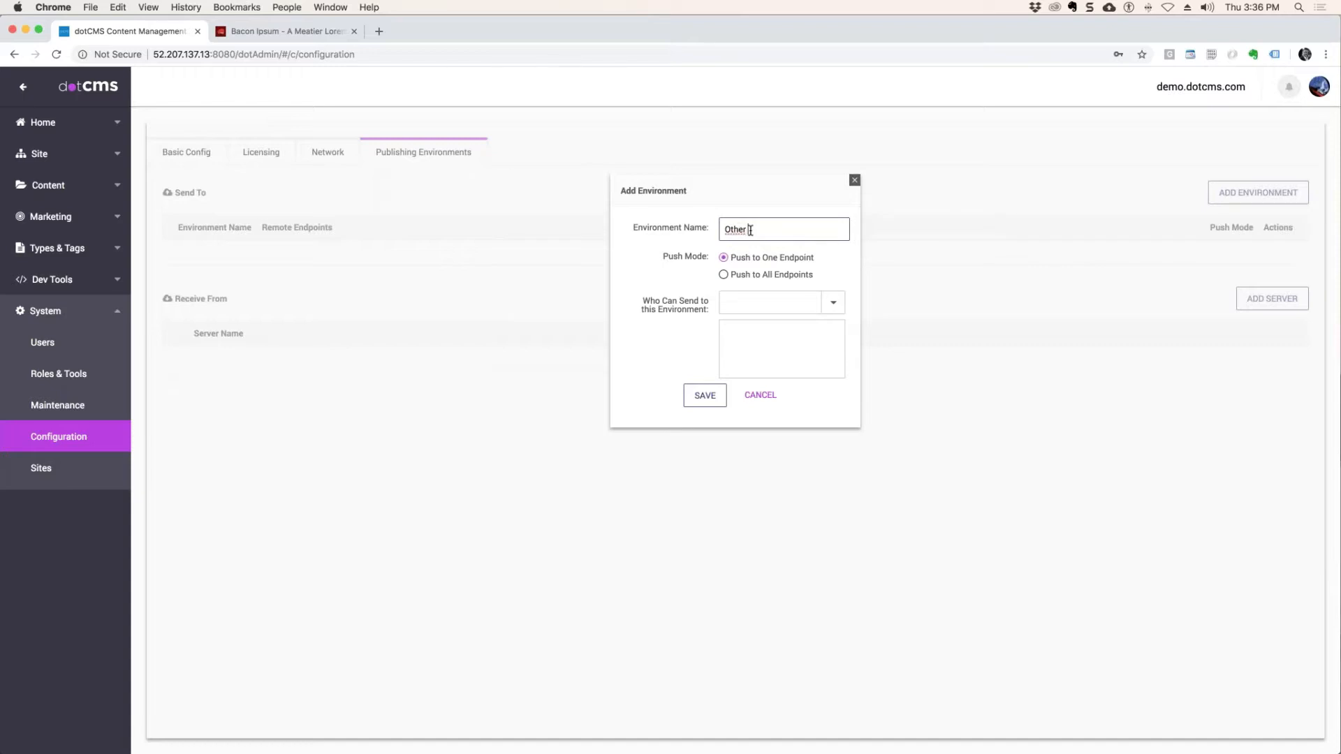
{"action": "key", "text": "BackSpace"}
{"action": "key", "text": "BackSpace"}
{"action": "key", "text": "BackSpace"}
{"action": "type", "text": "Pro"}
Allow Admin User to send to the Prod environment and save it.
{"action": "left_click", "coordinate": [773, 297]}
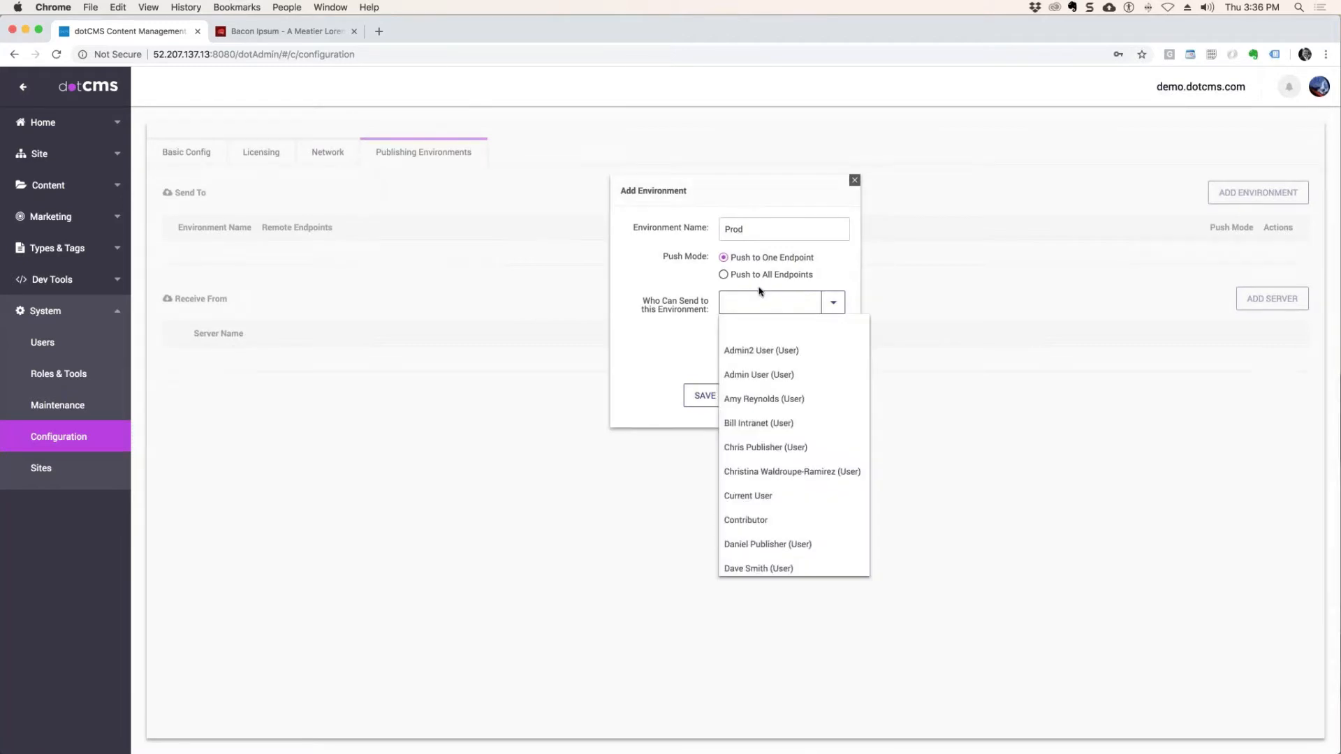
{"action": "left_click", "coordinate": [758, 376]}
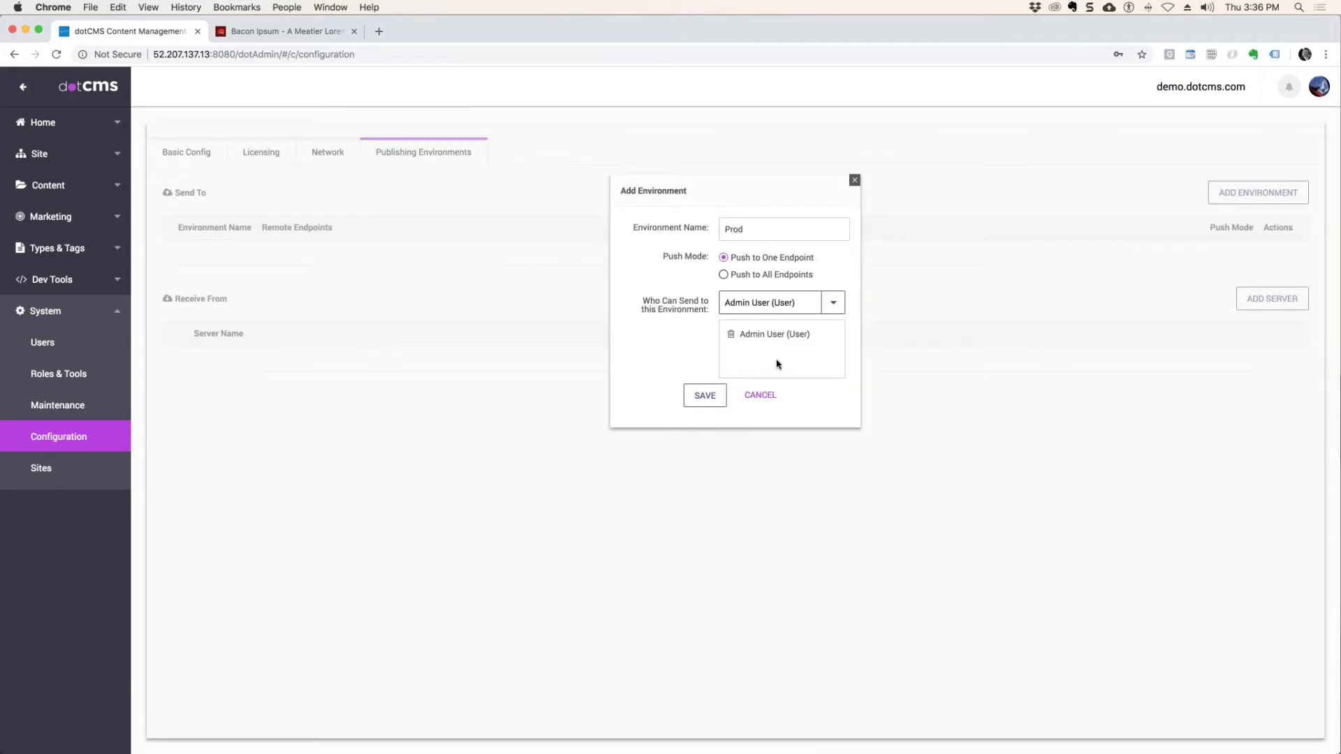
{"action": "left_click", "coordinate": [704, 395]}
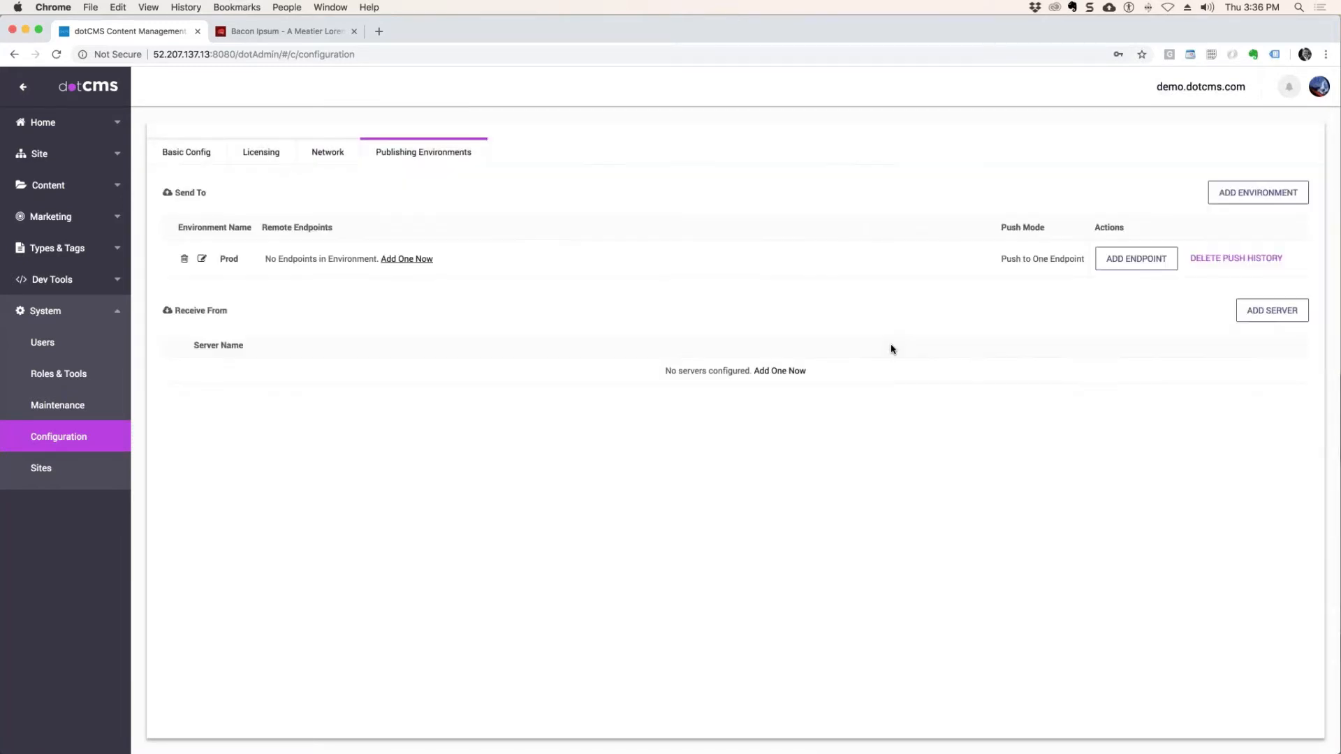
Start a new endpoint for Prod with type Dynamic dotCMS HTTP and address 18.206.191.130.
{"action": "left_click", "coordinate": [394, 259]}
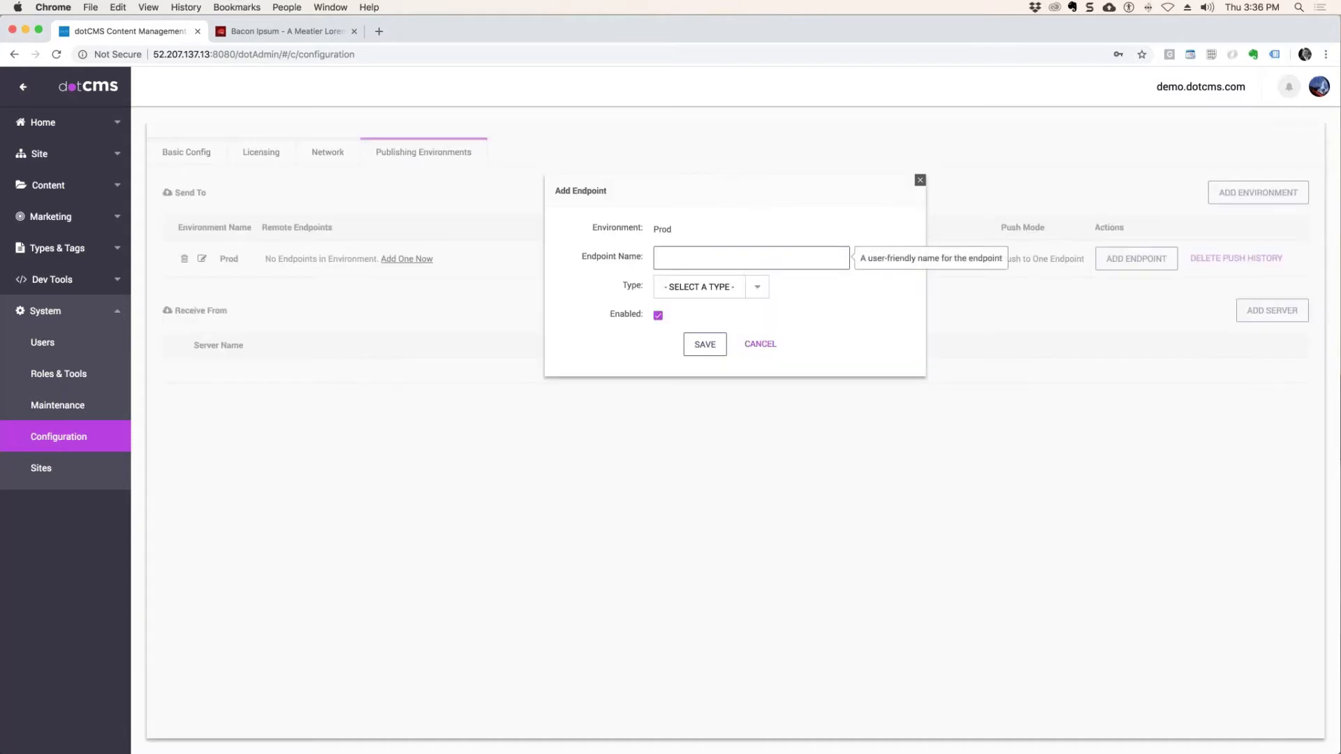
{"action": "left_click", "coordinate": [748, 291]}
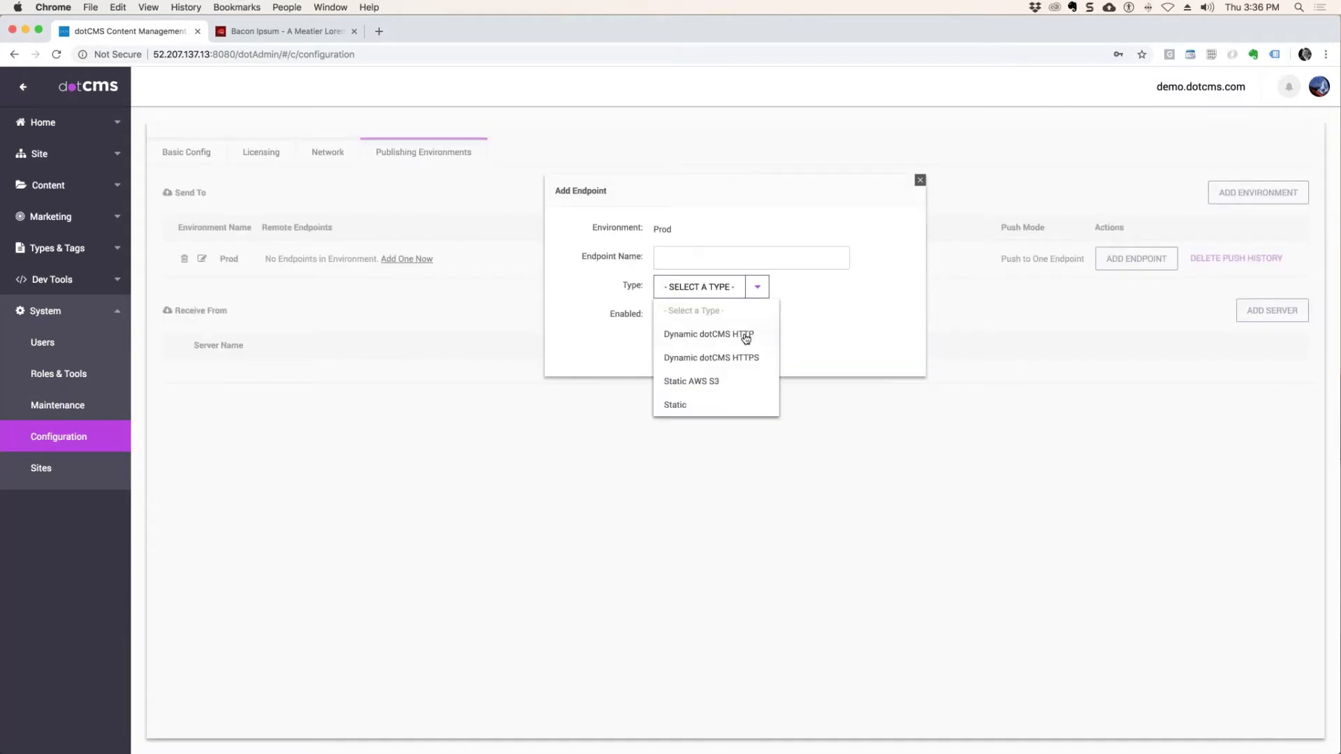
{"action": "left_click", "coordinate": [746, 336]}
{"action": "left_click", "coordinate": [713, 318]}
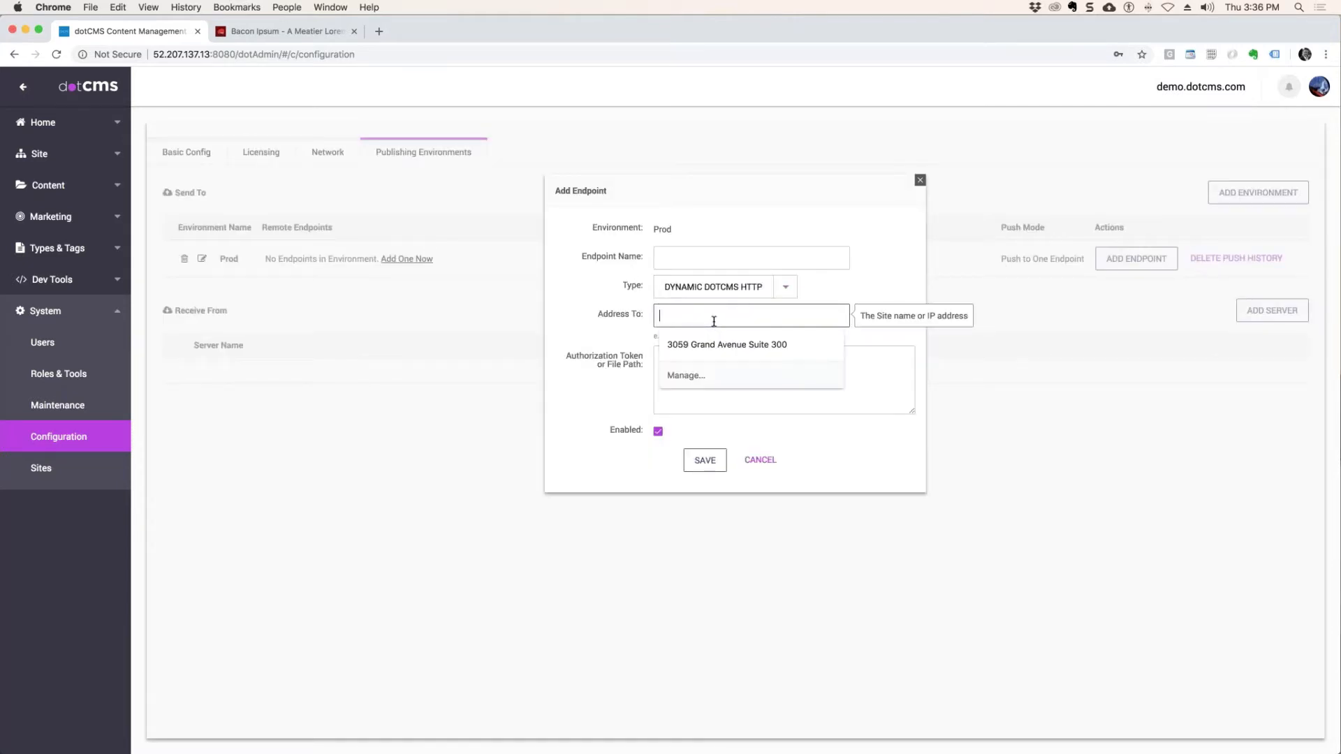
{"action": "type", "text": "http://18.206.191.130"}
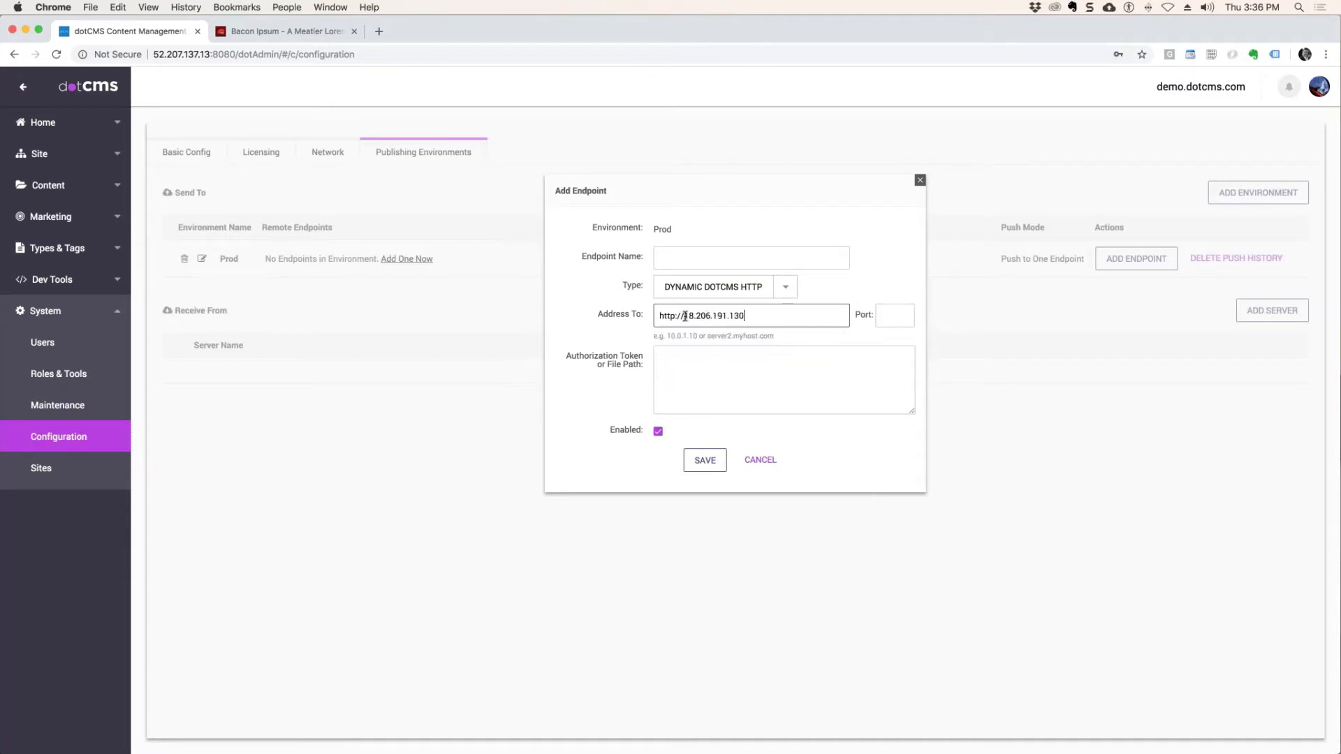
{"action": "left_click_drag", "start_coordinate": [685, 316], "coordinate": [612, 320]}
{"action": "key", "text": "BackSpace"}
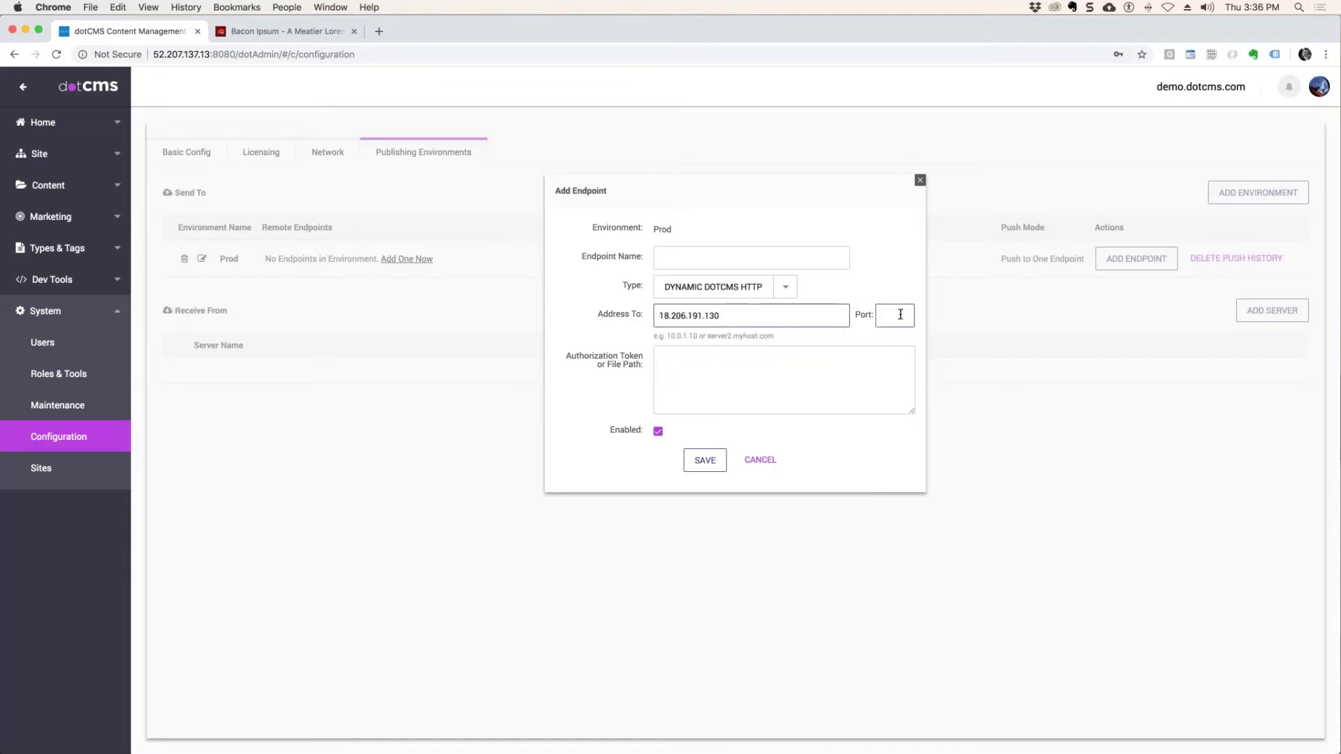
Set the new endpoint's port to 8080.
{"action": "left_click", "coordinate": [901, 315]}
{"action": "type", "text": "909"}
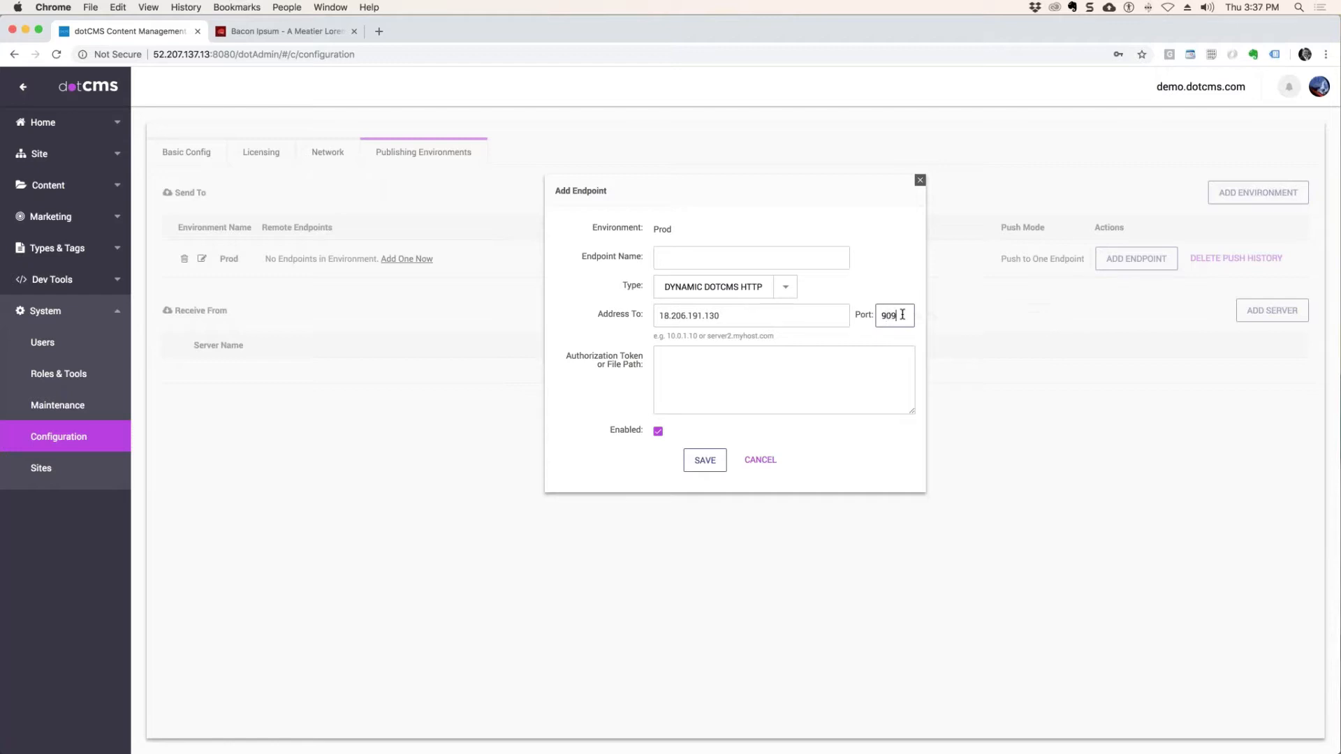
{"action": "key", "text": "BackSpace"}
{"action": "key", "text": "BackSpace"}
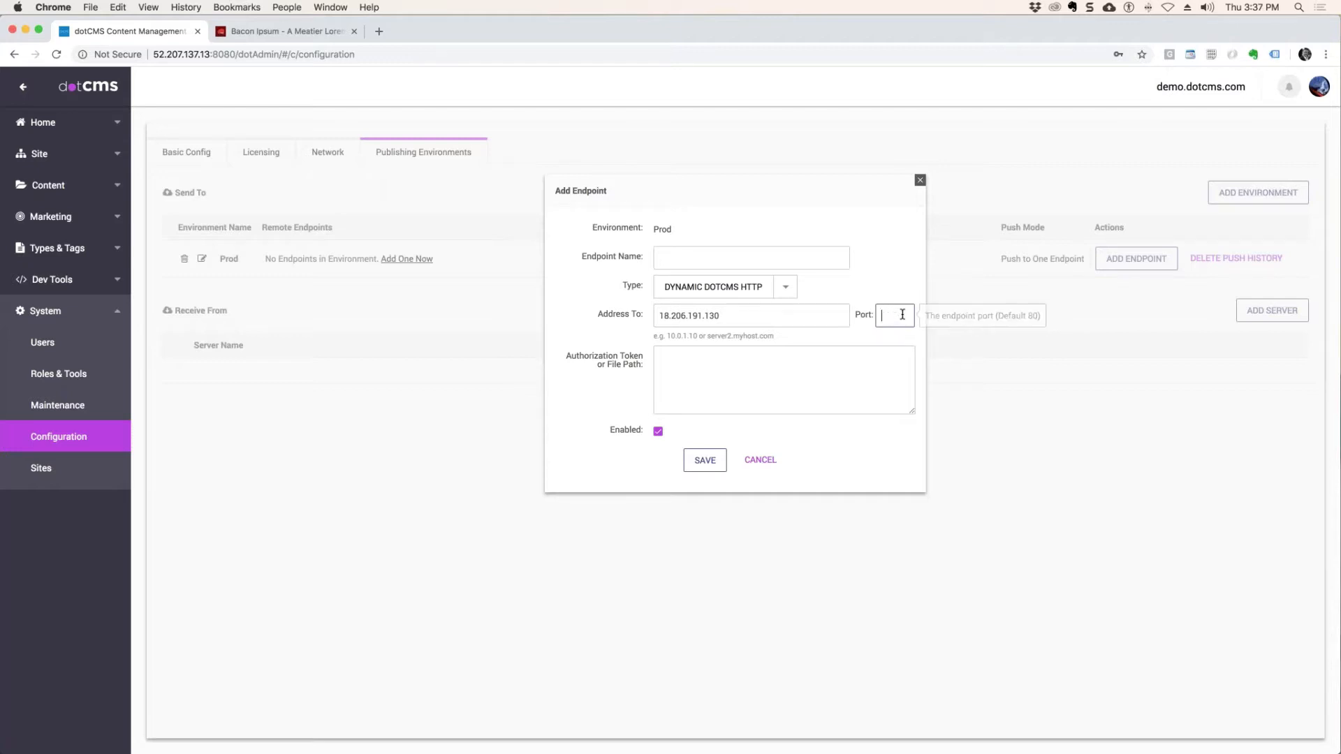
{"action": "type", "text": "8080"}
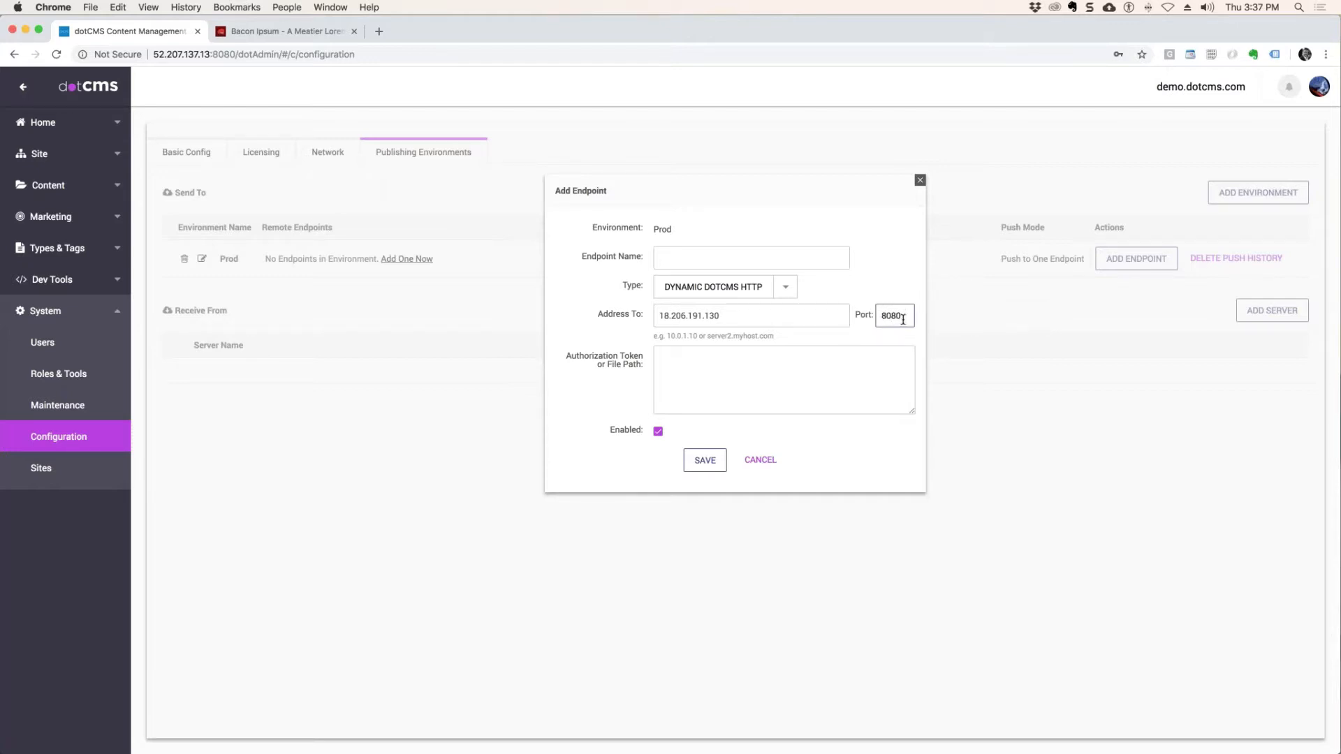
Enter the authorization token for the new Prod endpoint.
{"action": "left_click", "coordinate": [713, 363]}
{"action": "type", "text": "12"}
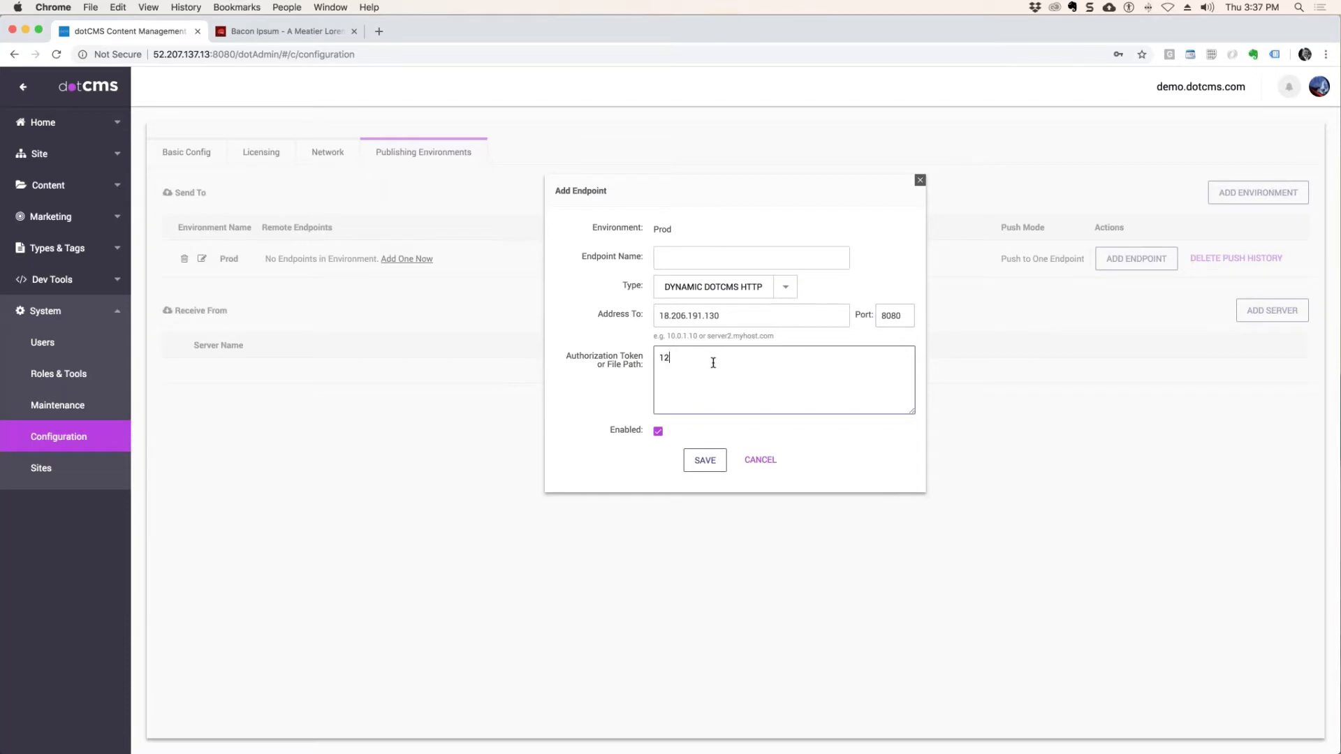
{"action": "type", "text": "3456"}
Name the endpoint Production Server and save it.
{"action": "left_click", "coordinate": [665, 259]}
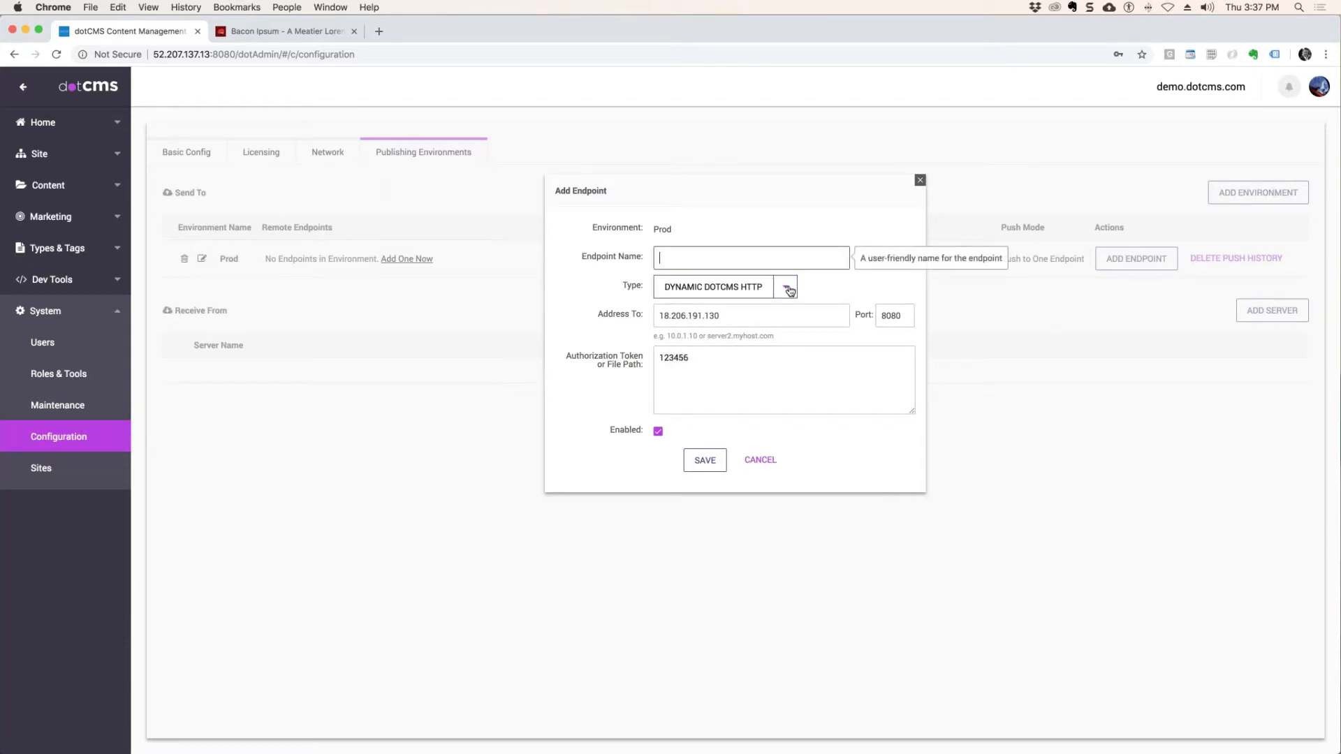
{"action": "type", "text": "Productio"}
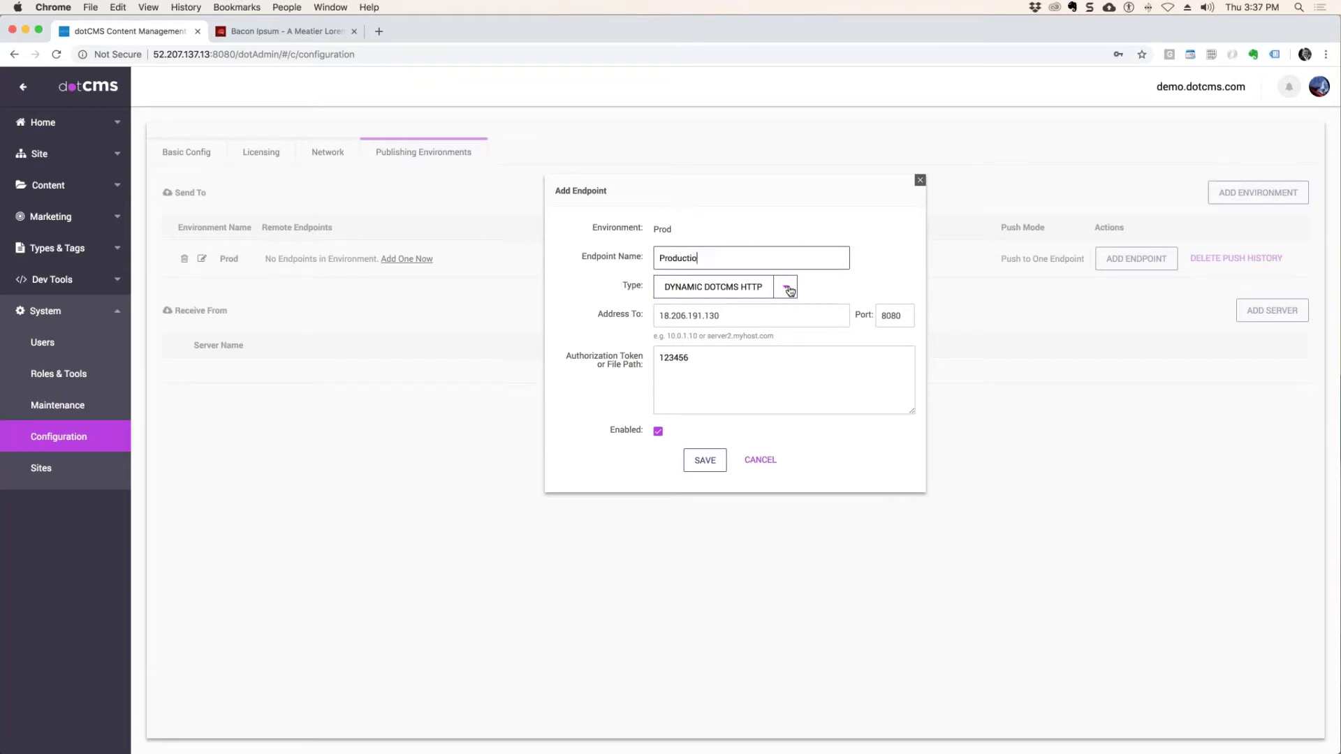
{"action": "type", "text": "n Server"}
{"action": "left_click", "coordinate": [707, 461]}
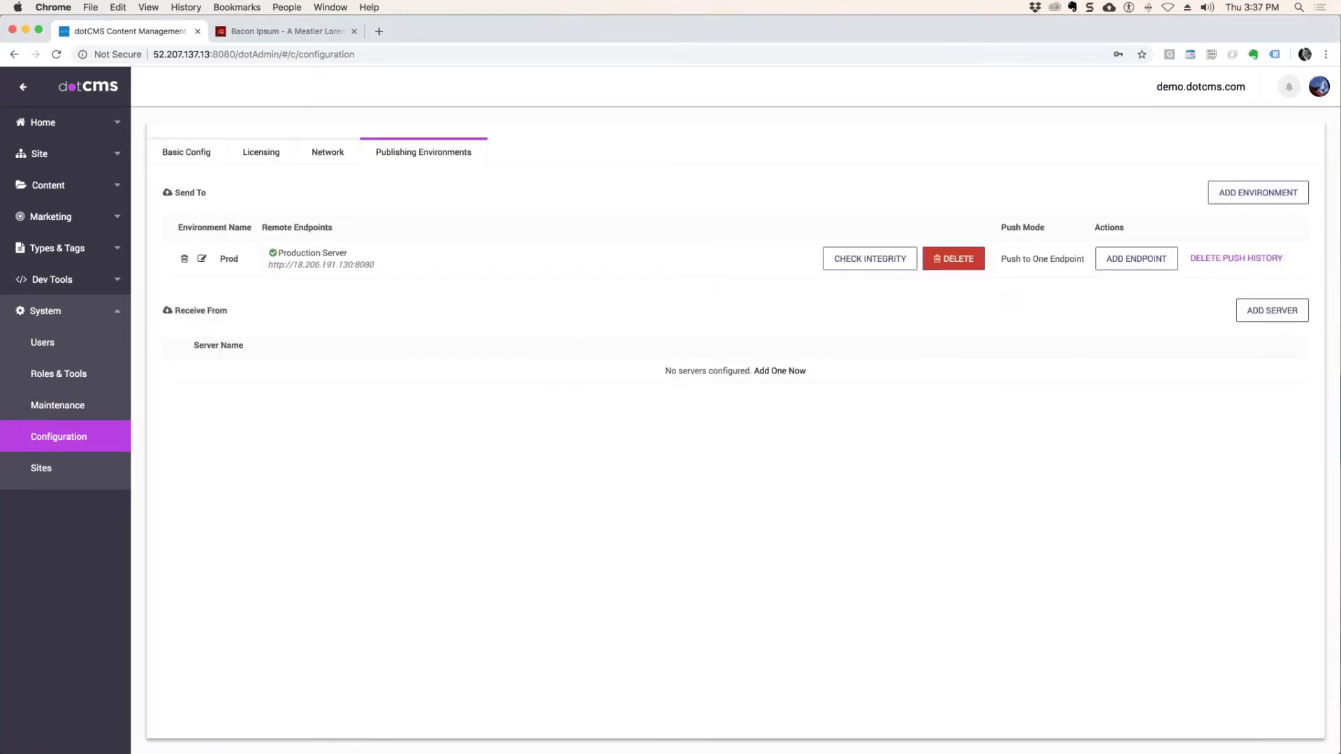
Switch to the second dotCMS server at 18.206.191.130 and log in with the first saved account's e-mail and password.
{"action": "left_click_drag", "start_coordinate": [1339, 424], "coordinate": [427, 19]}
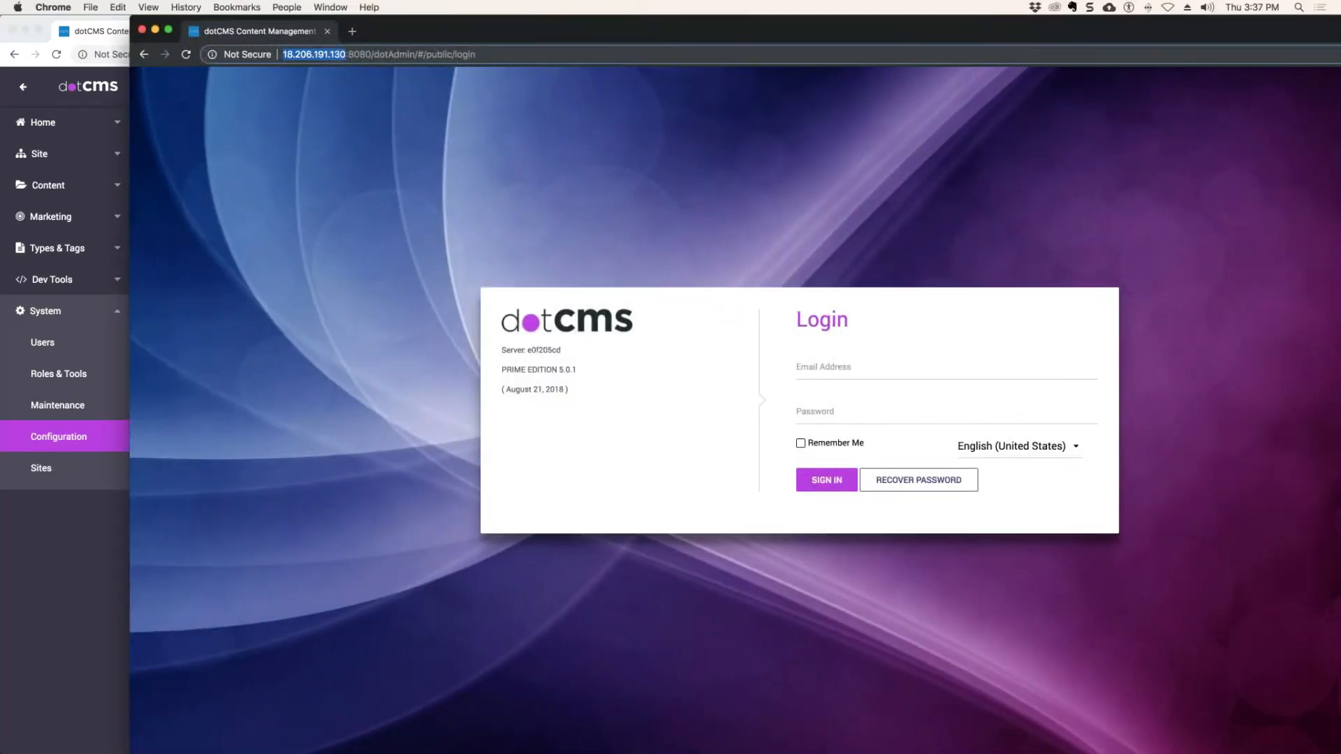
{"action": "left_click", "coordinate": [842, 365]}
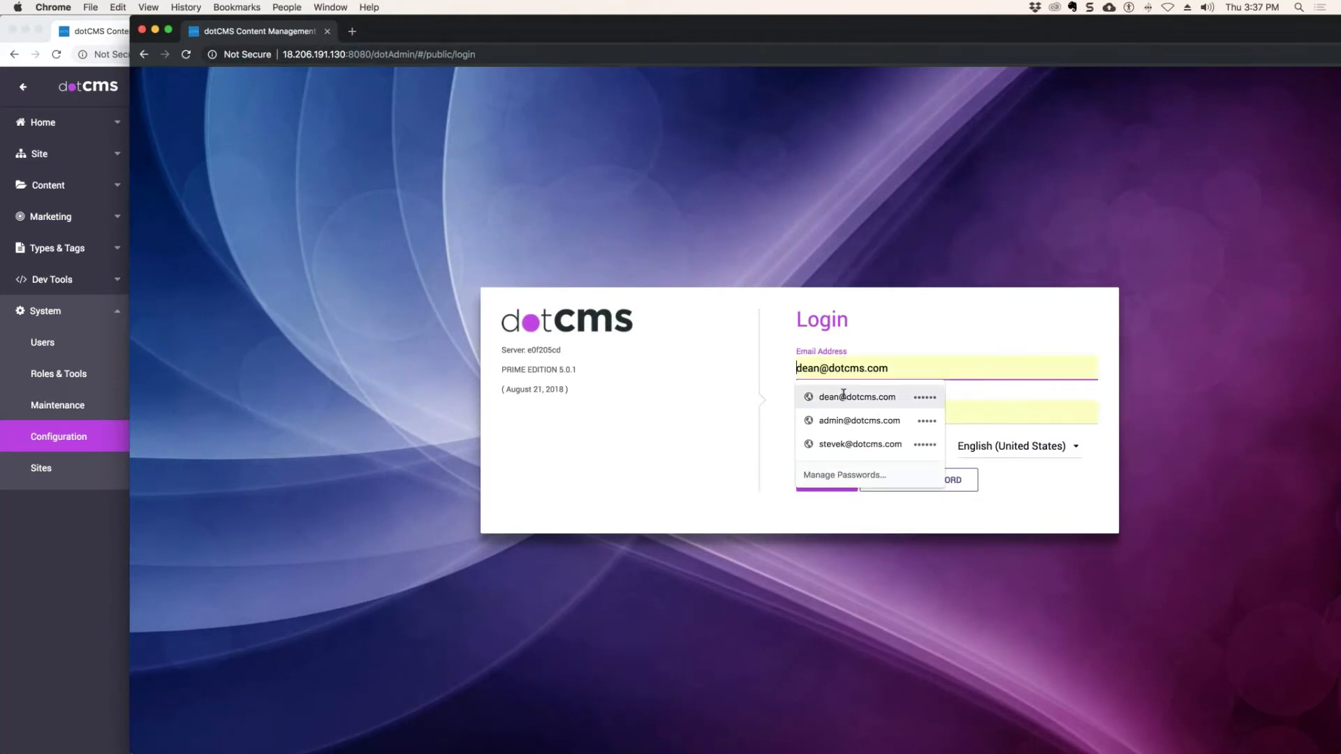
{"action": "left_click", "coordinate": [842, 396]}
{"action": "left_click", "coordinate": [824, 476]}
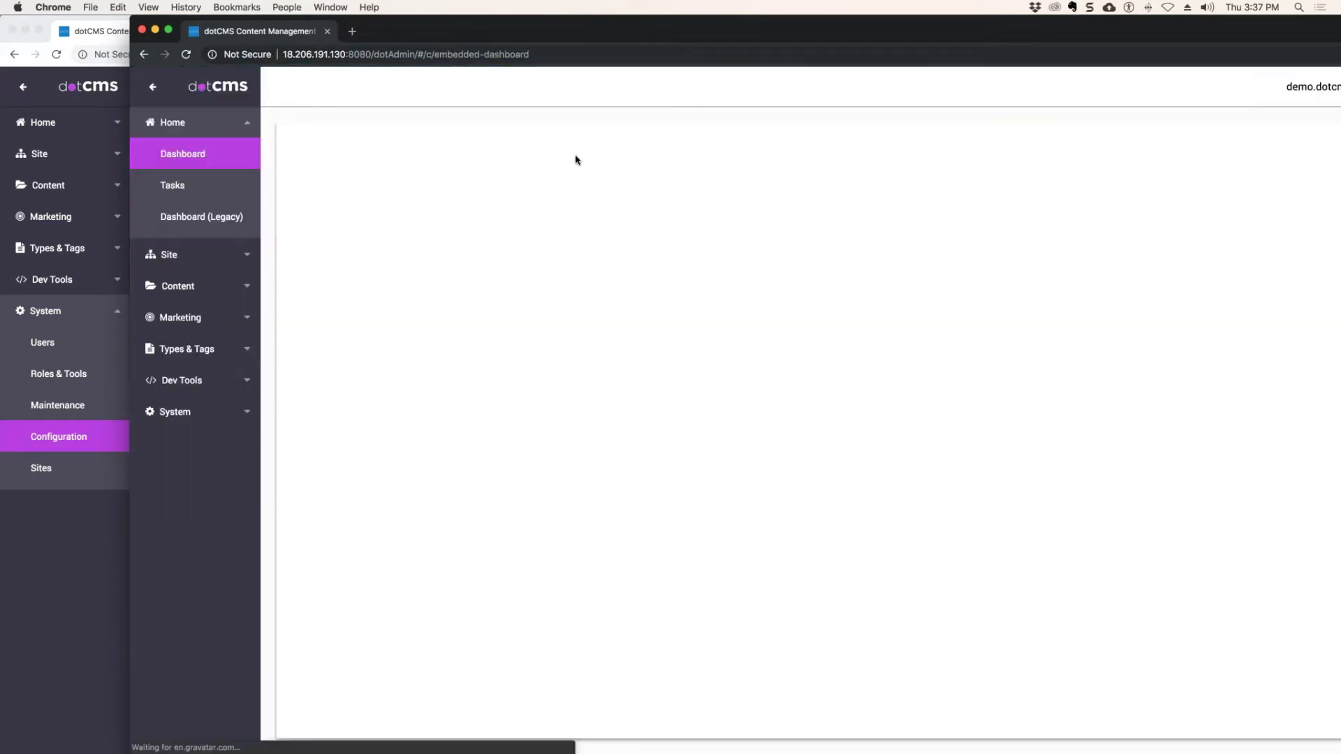
Open the second server's publishing environments and delete its existing Receive From server.
{"action": "left_click", "coordinate": [200, 418]}
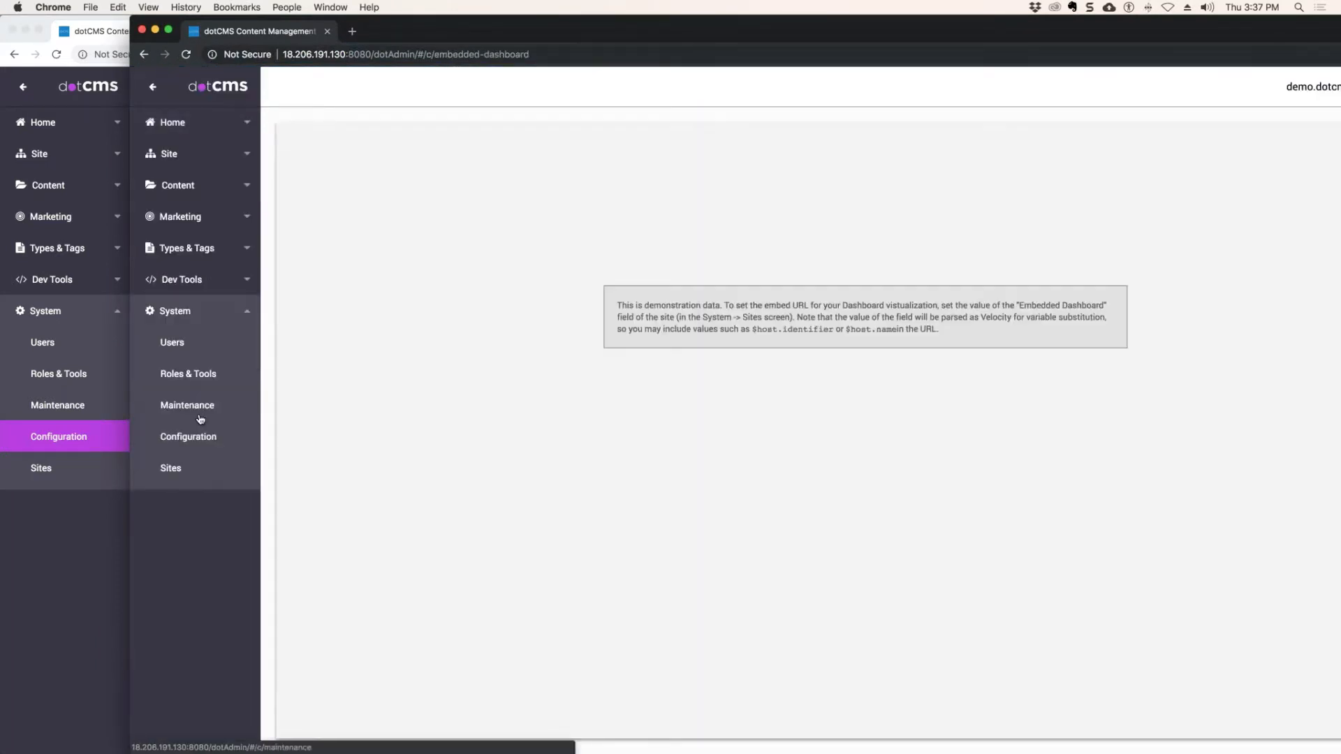
{"action": "left_click", "coordinate": [210, 437]}
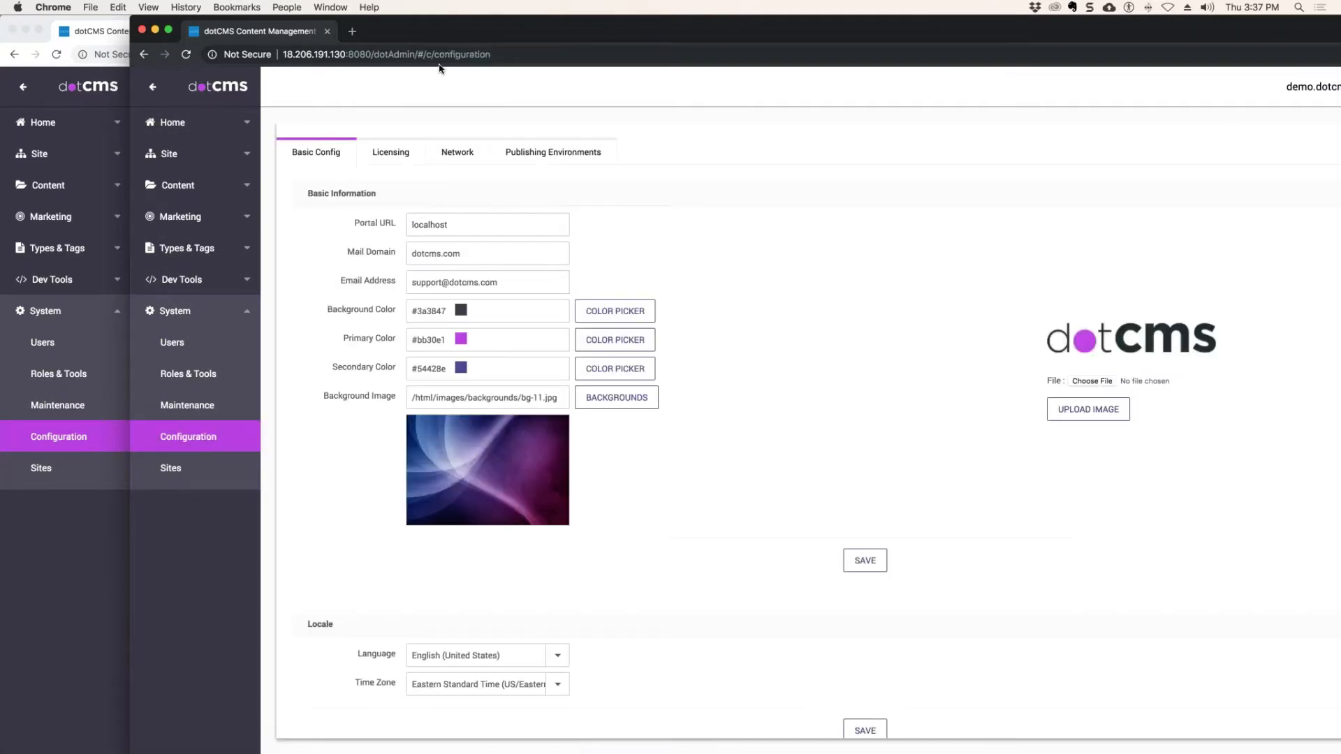
{"action": "left_click", "coordinate": [516, 156]}
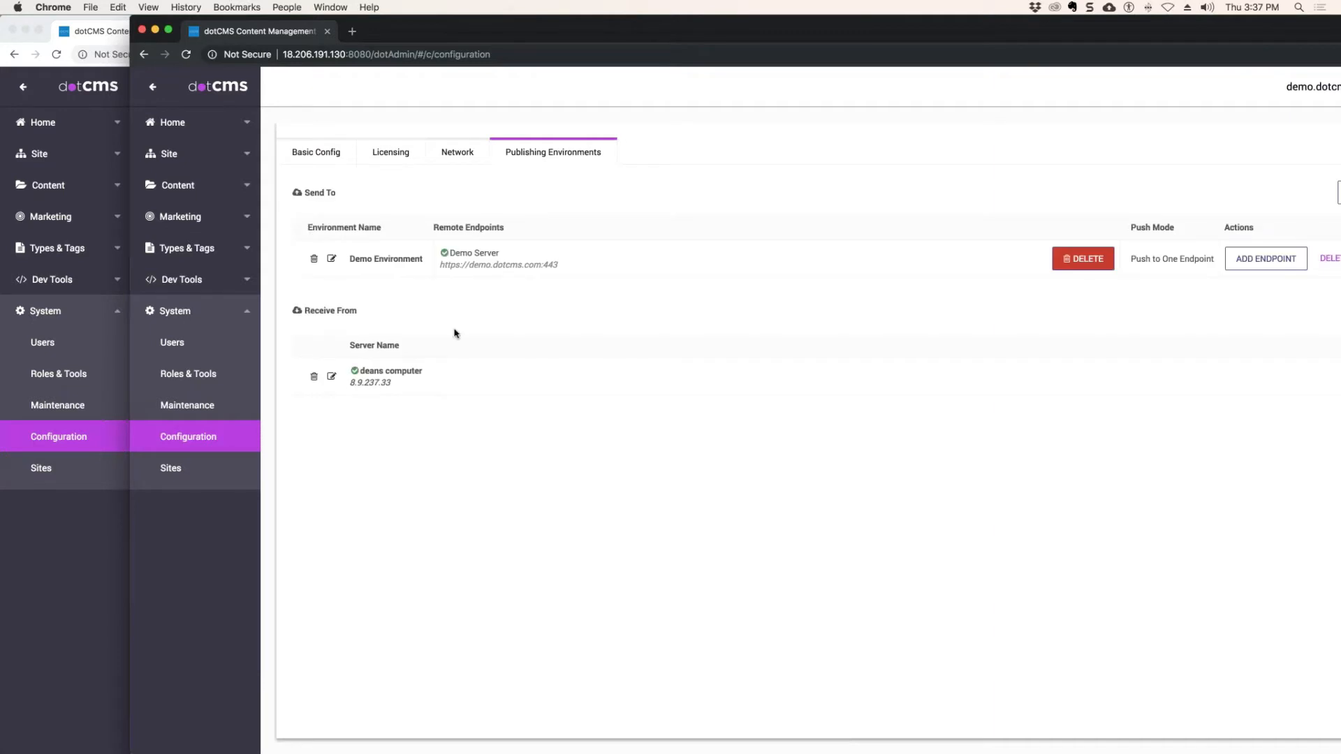
{"action": "left_click", "coordinate": [314, 376]}
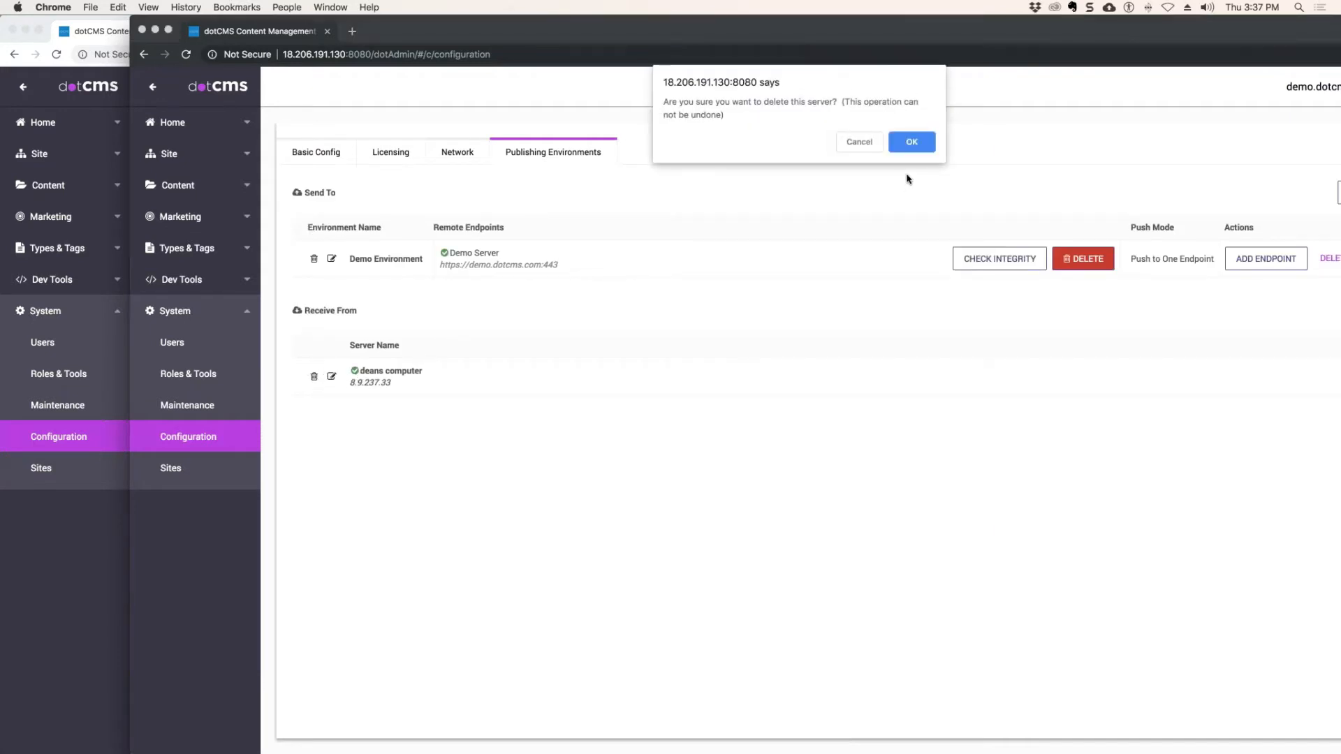
{"action": "left_click", "coordinate": [911, 142]}
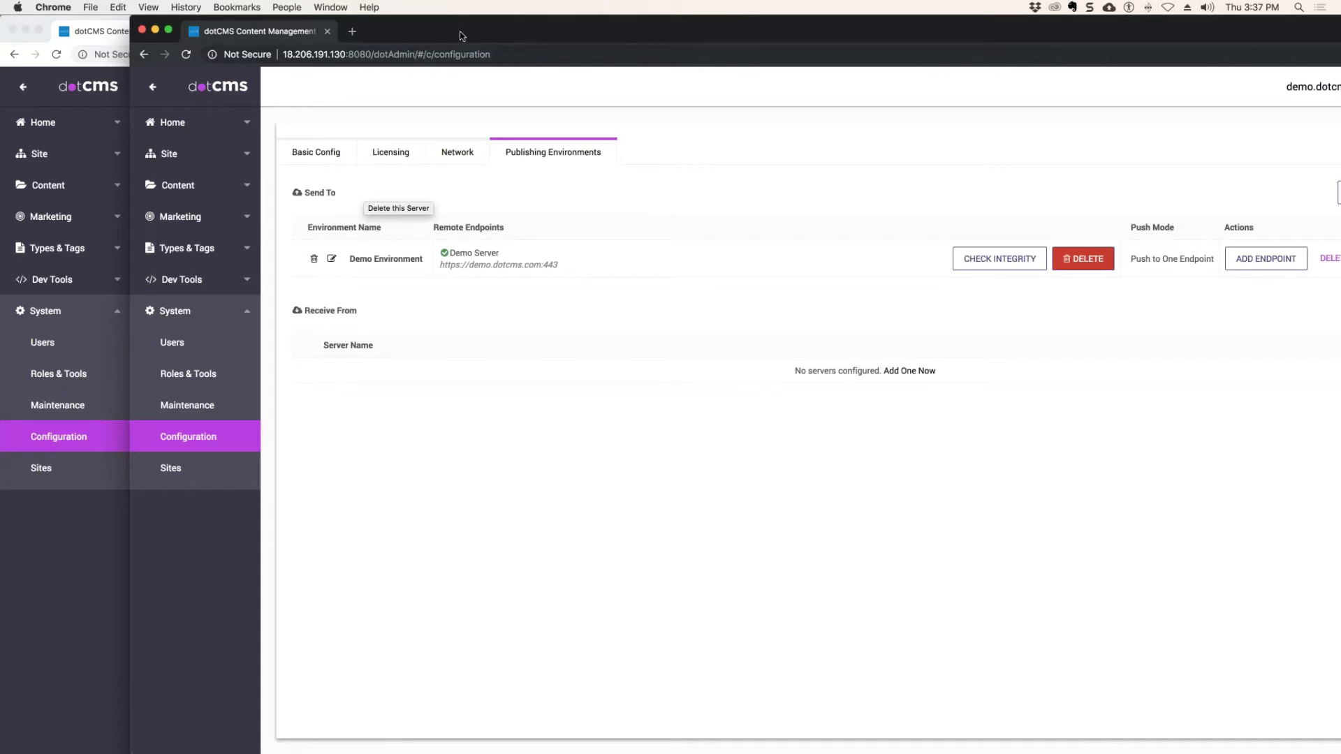
Start a new Receive From server on the second server and name it WS Training.
{"action": "left_click", "coordinate": [911, 371]}
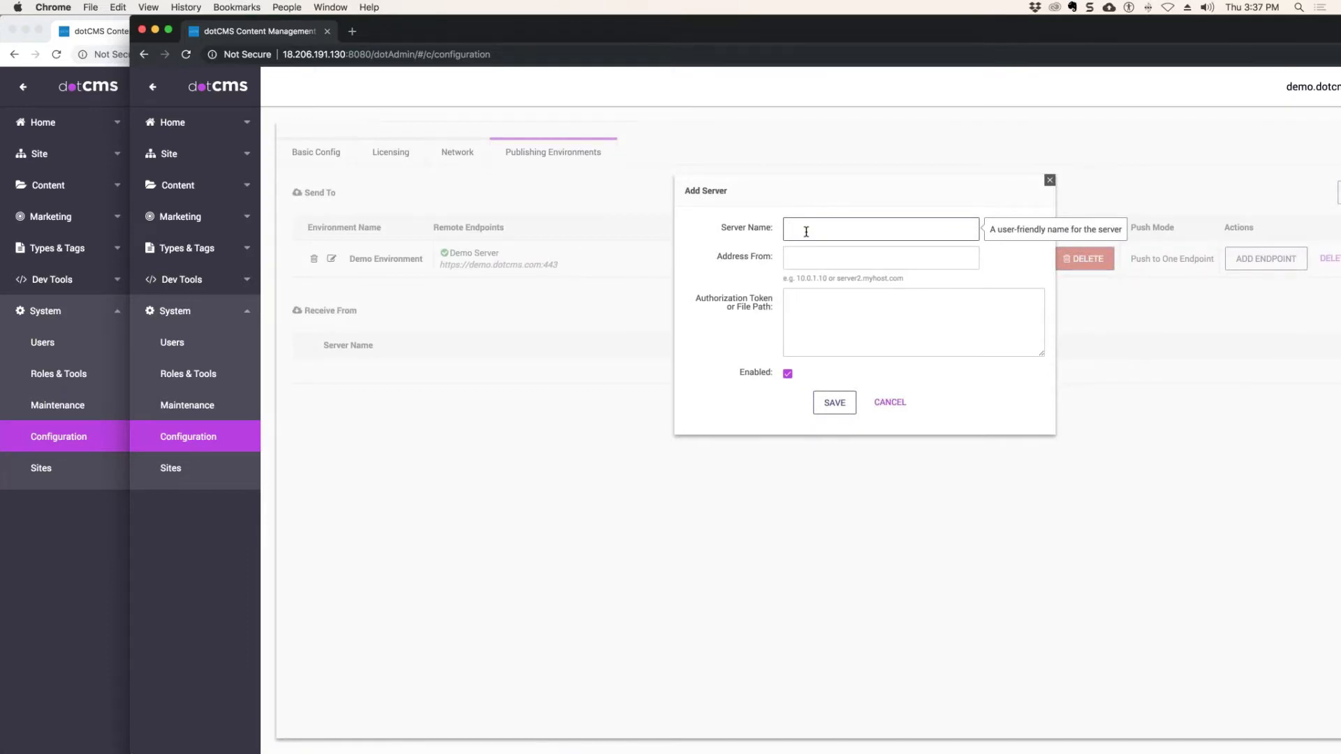
{"action": "type", "text": "W"}
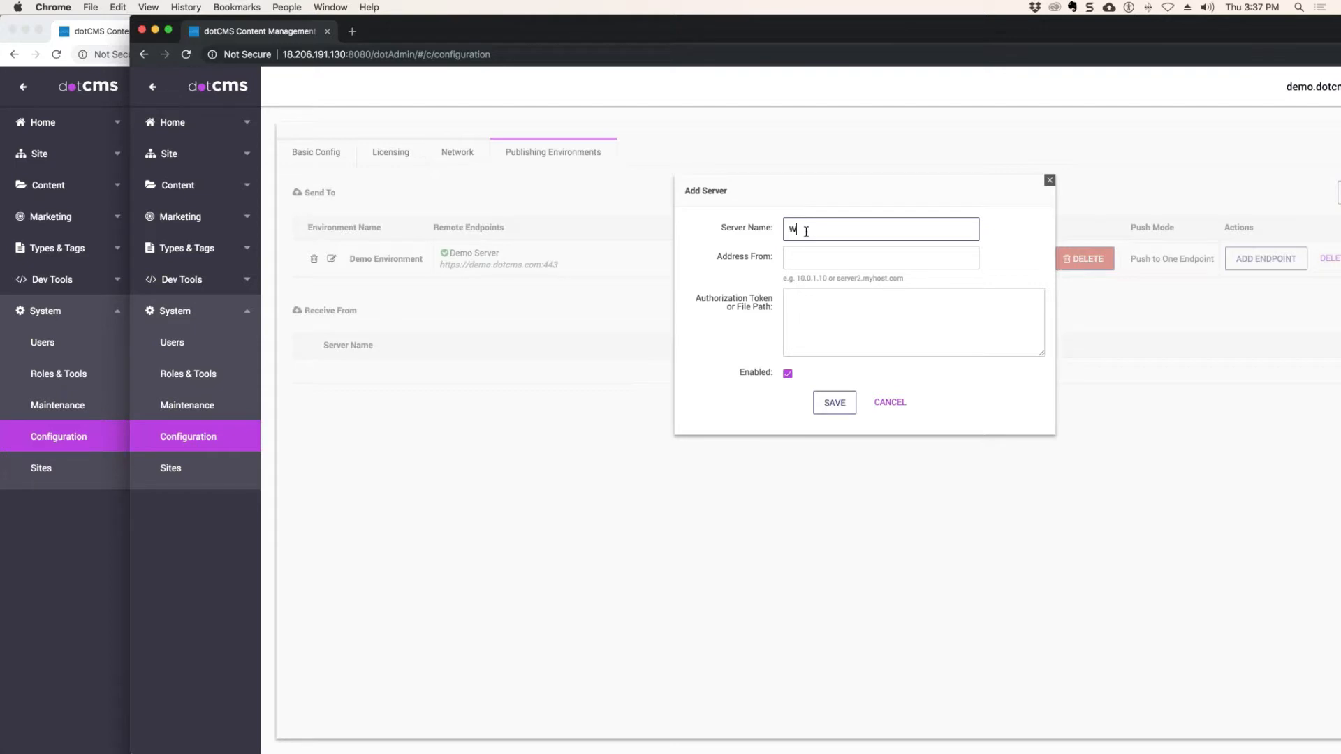
{"action": "type", "text": "S Training"}
{"action": "left_click", "coordinate": [806, 257]}
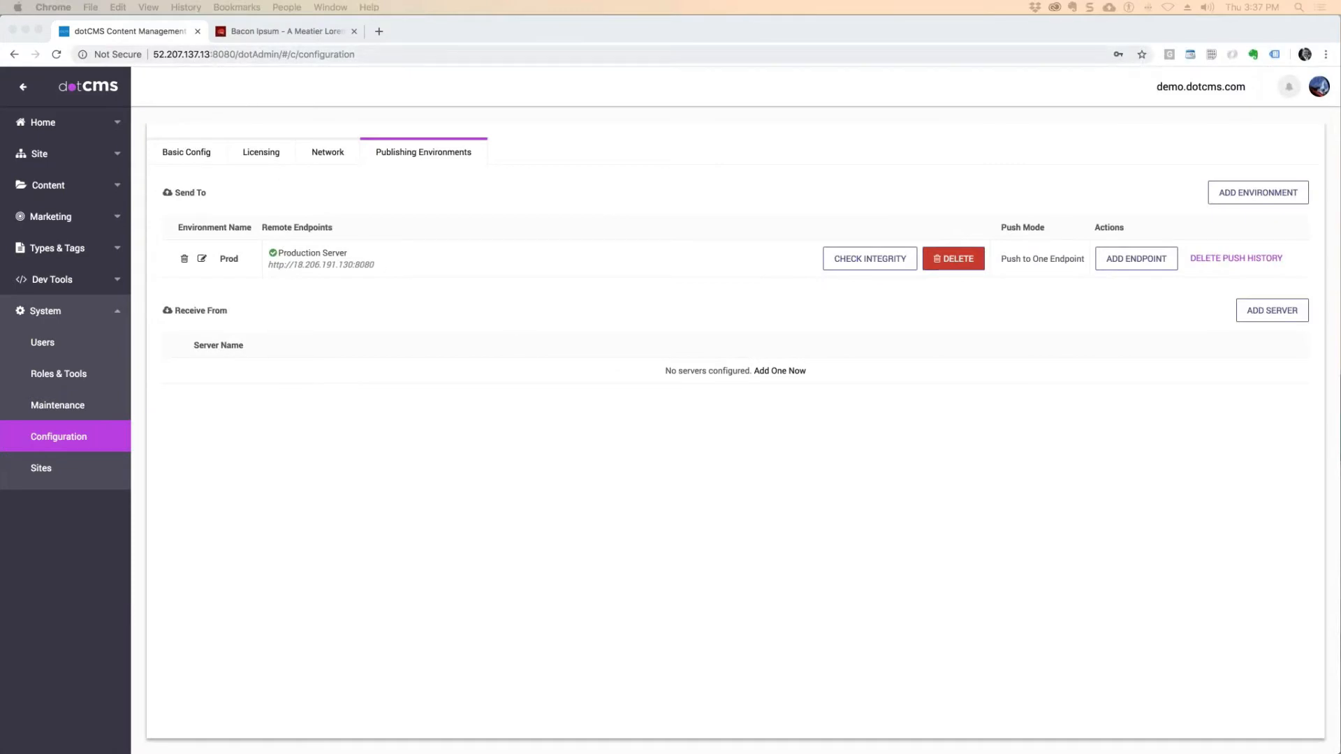
{"action": "left_click", "coordinate": [231, 59]}
{"action": "left_click", "coordinate": [231, 59]}
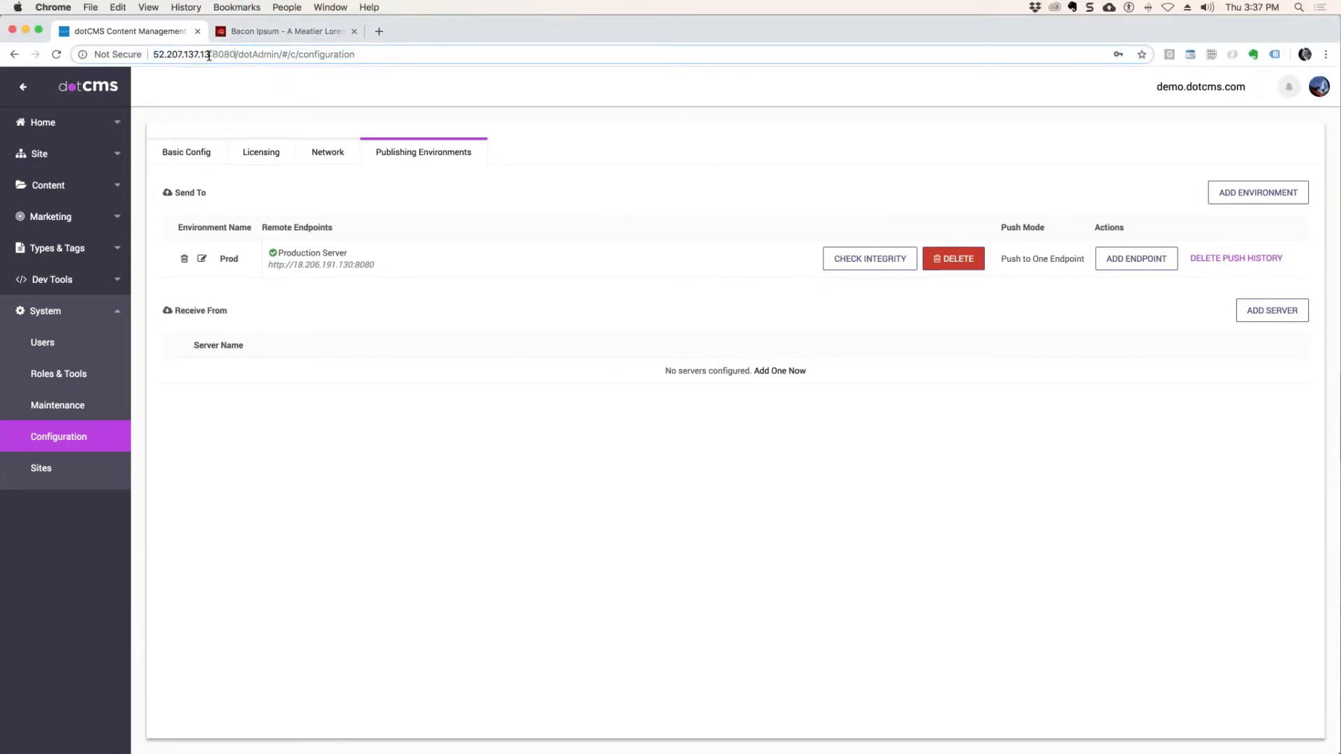
{"action": "left_click_drag", "start_coordinate": [208, 55], "coordinate": [139, 54]}
{"action": "key", "text": "super+c"}
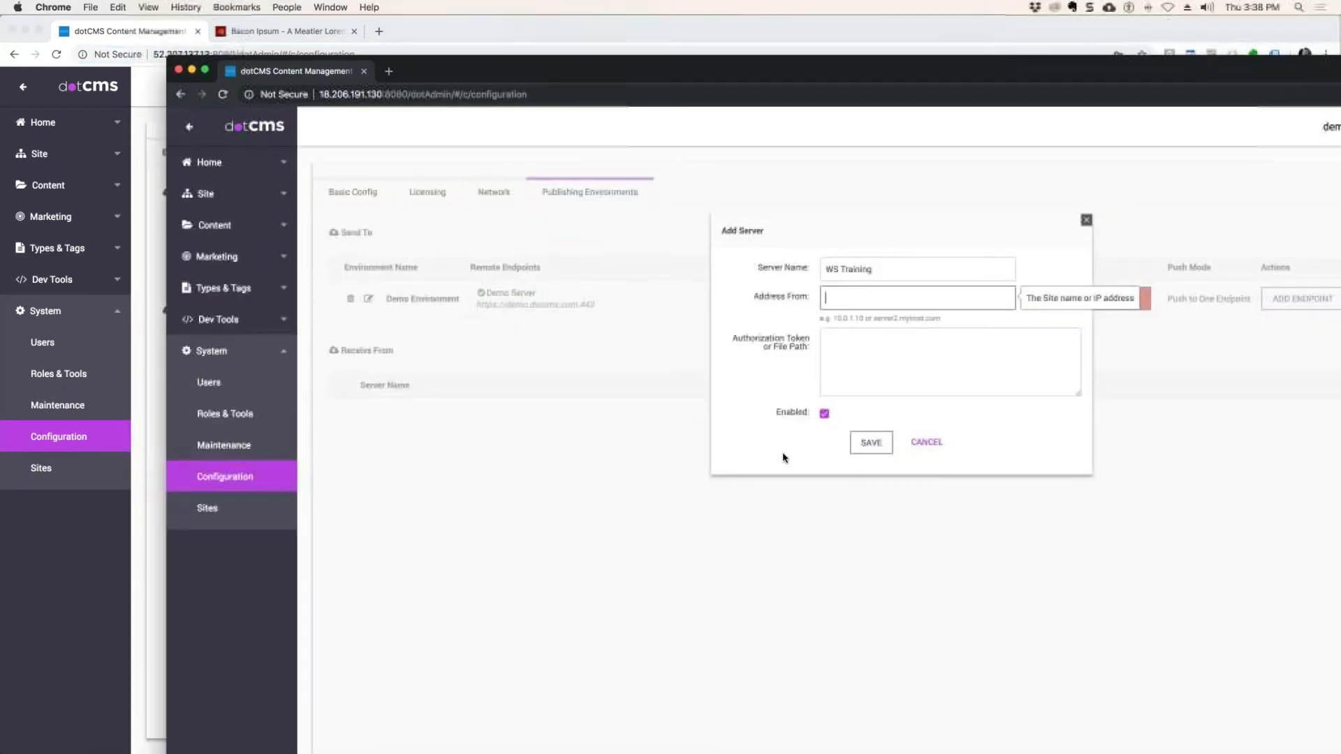
{"action": "left_click", "coordinate": [836, 298]}
{"action": "key", "text": "super+v"}
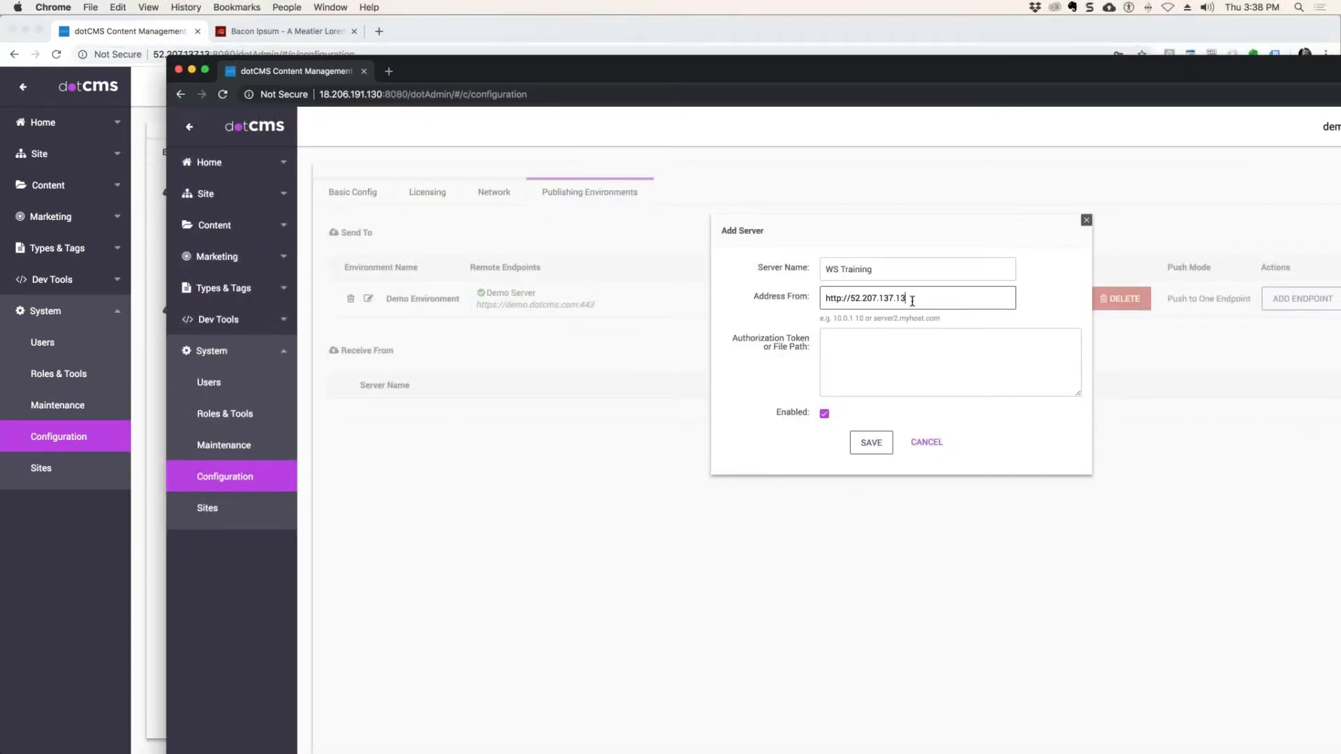
{"action": "key", "text": "super+Left"}
{"action": "type", "text": "http:/"}
{"action": "left_click_drag", "start_coordinate": [851, 299], "coordinate": [748, 296]}
{"action": "key", "text": "BackSpace"}
Enter the same authorization token for WS Training and save the server.
{"action": "left_click", "coordinate": [869, 351]}
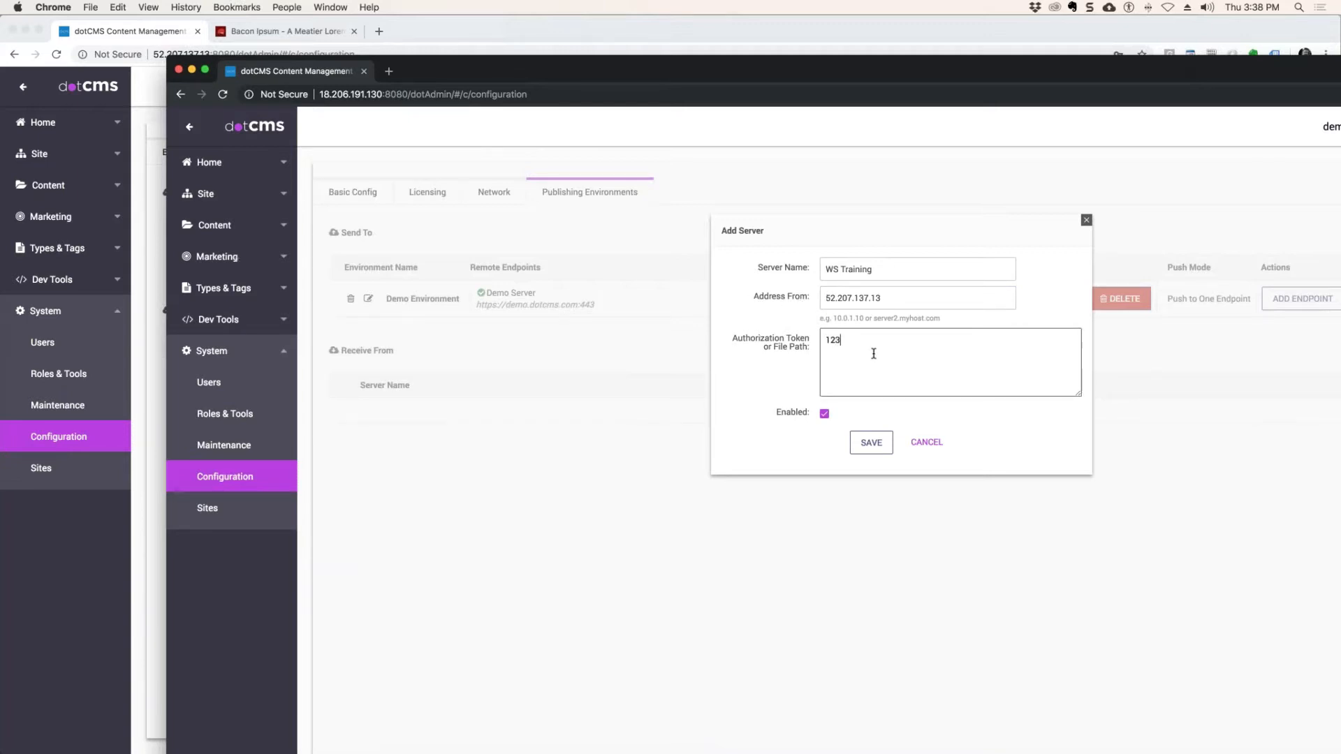
{"action": "type", "text": "123456"}
{"action": "left_click", "coordinate": [881, 445]}
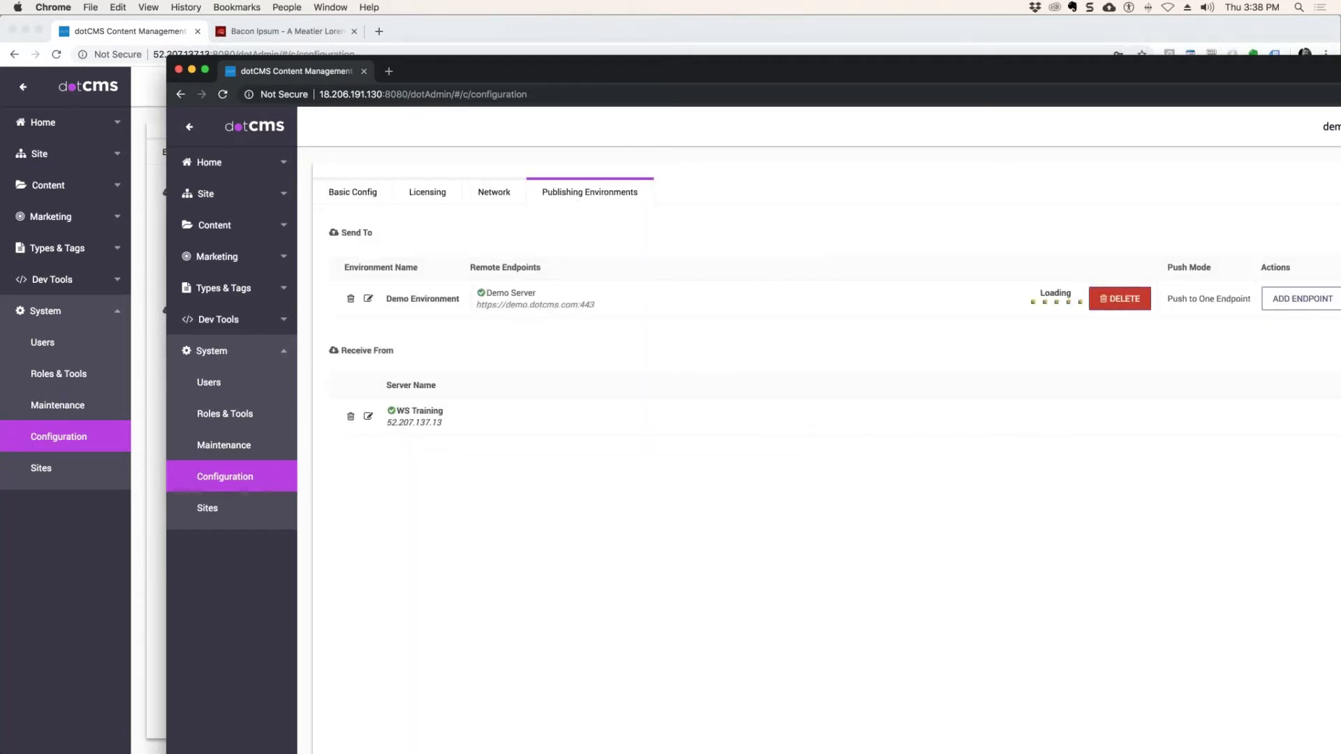
Switch back to the first dotCMS server and reload its publishing environments.
{"action": "left_click_drag", "start_coordinate": [449, 75], "coordinate": [763, 1]}
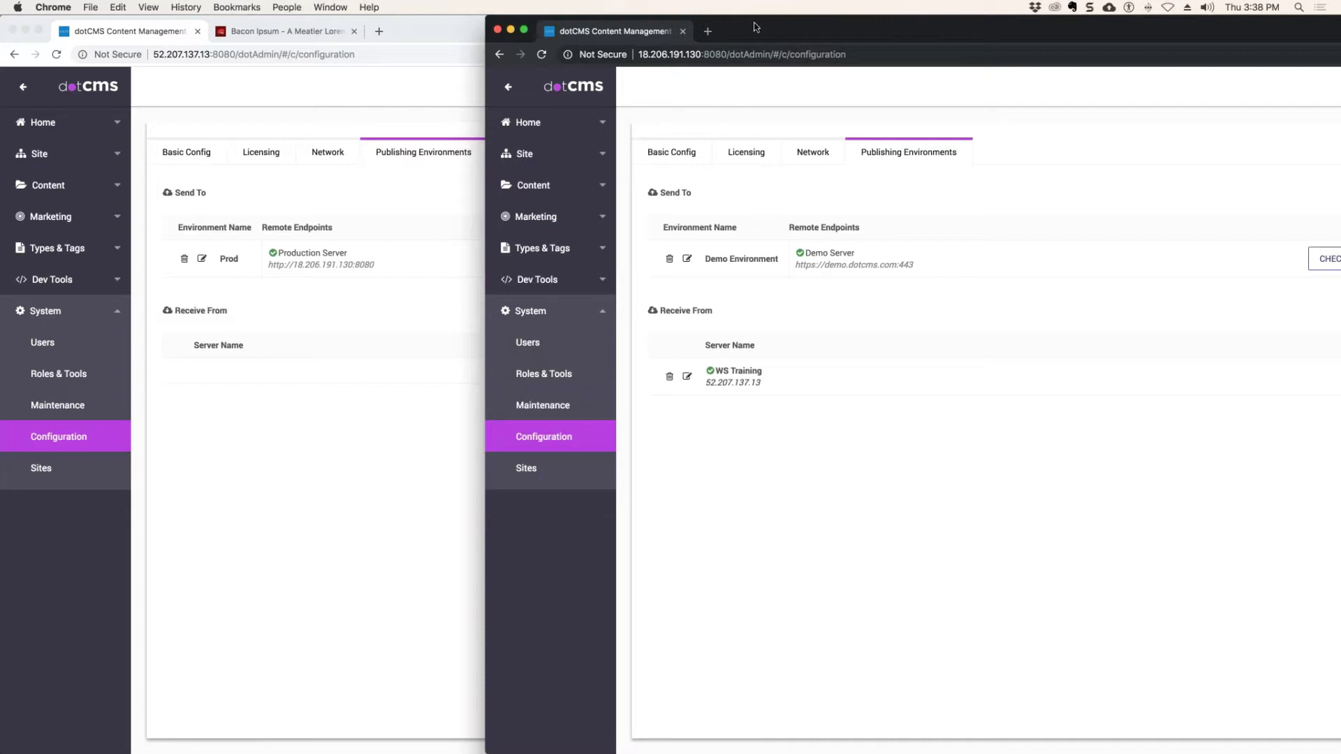
{"action": "left_click_drag", "start_coordinate": [752, 29], "coordinate": [1337, 5]}
{"action": "left_click", "coordinate": [203, 511]}
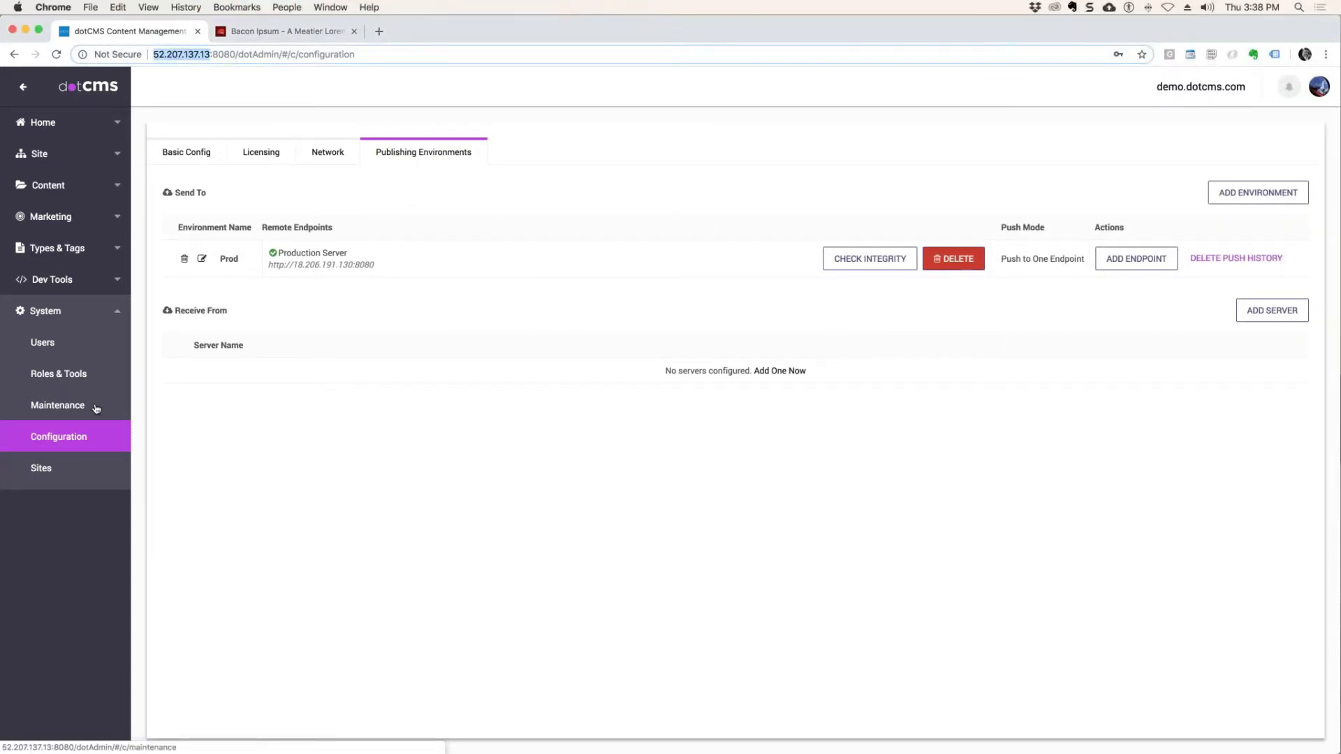
{"action": "left_click", "coordinate": [61, 438]}
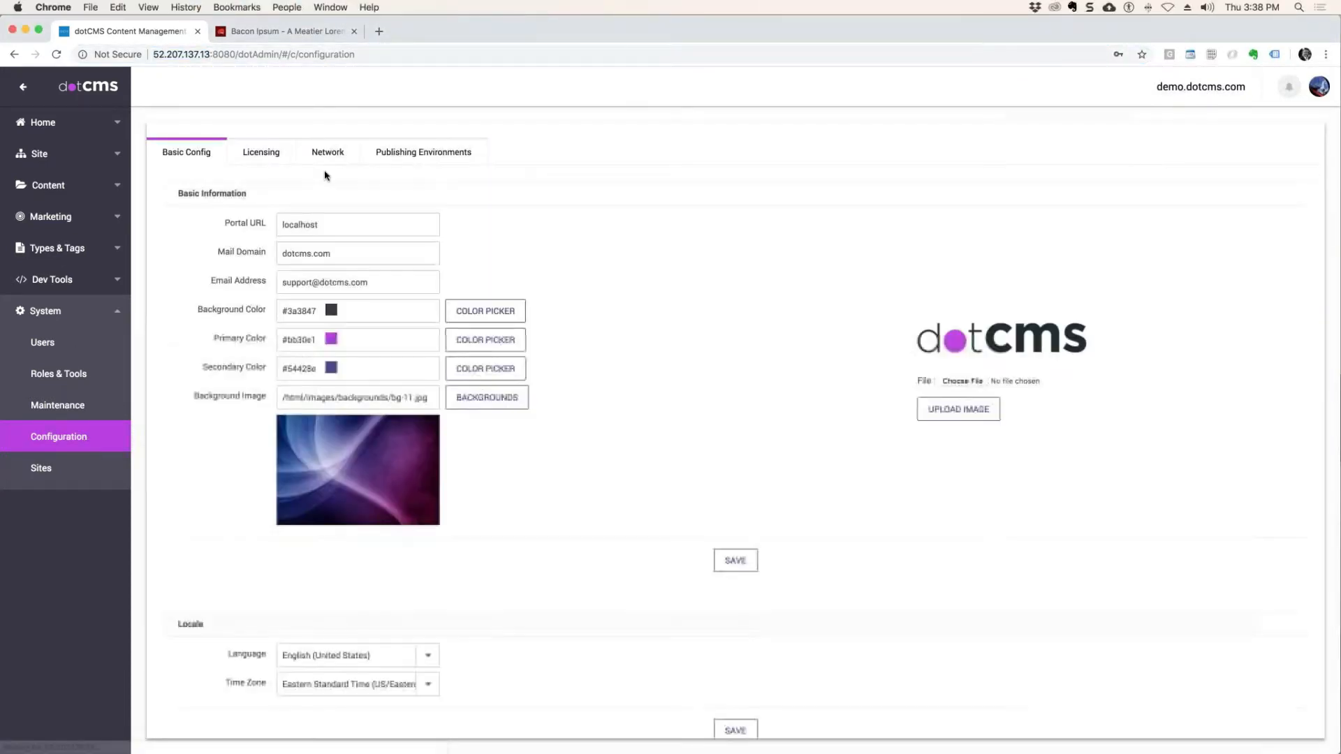
{"action": "left_click", "coordinate": [410, 159]}
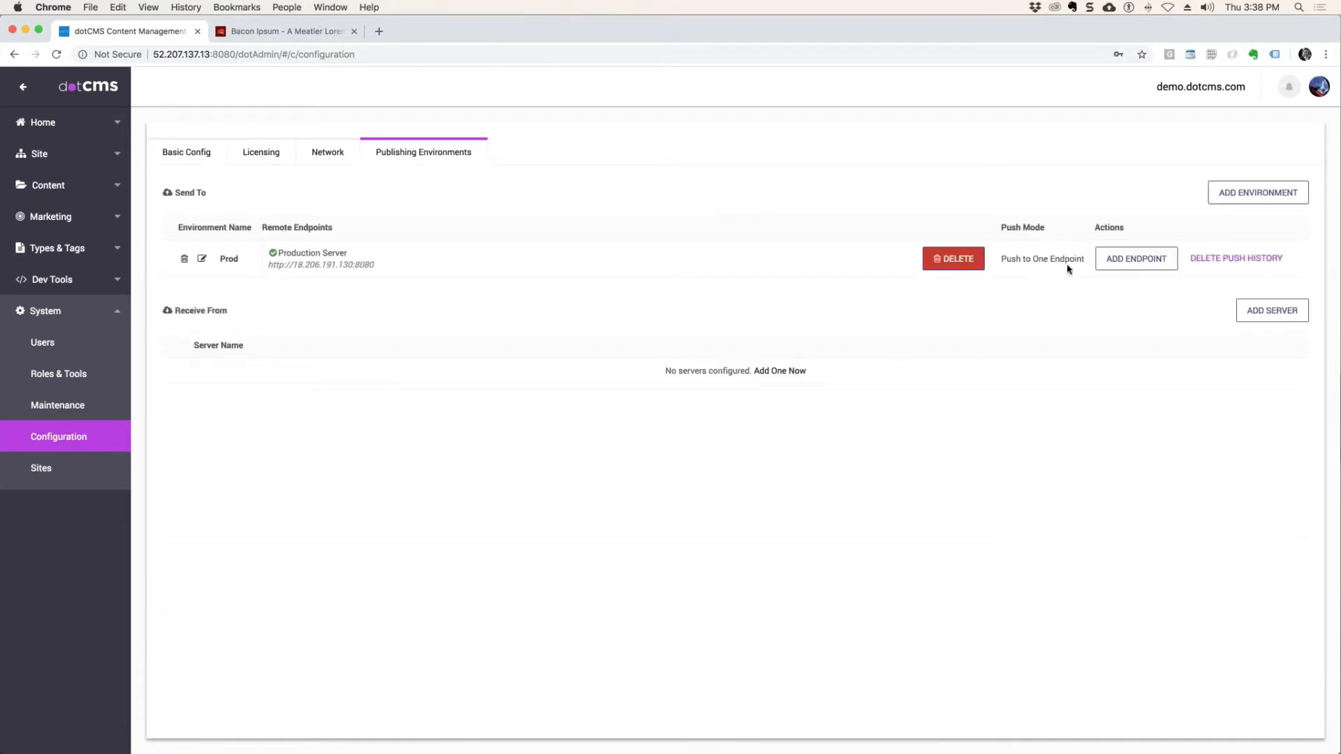
Run an integrity check on the Production Server endpoint and review conflicts across content types, folders, HTML pages, file assets and roles.
{"action": "left_click", "coordinate": [874, 267]}
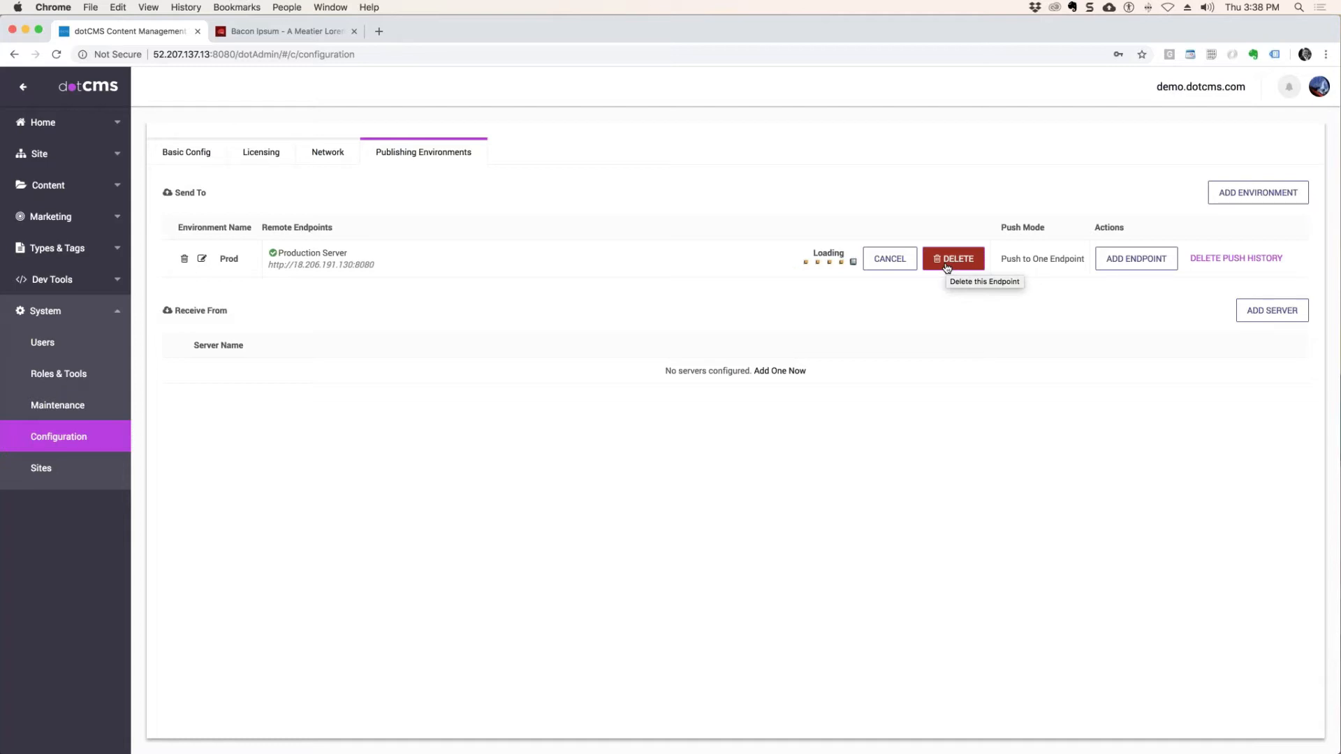
{"action": "left_click", "coordinate": [873, 260]}
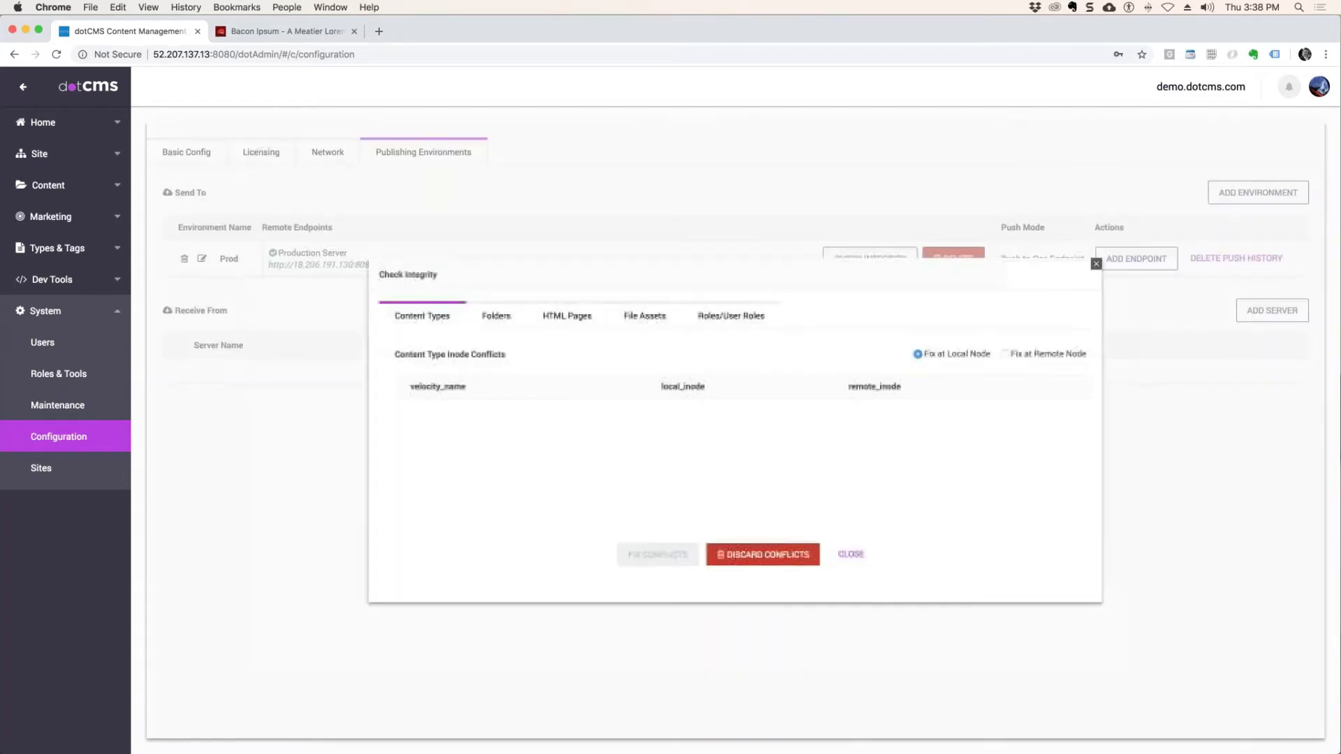
{"action": "left_click", "coordinate": [487, 319]}
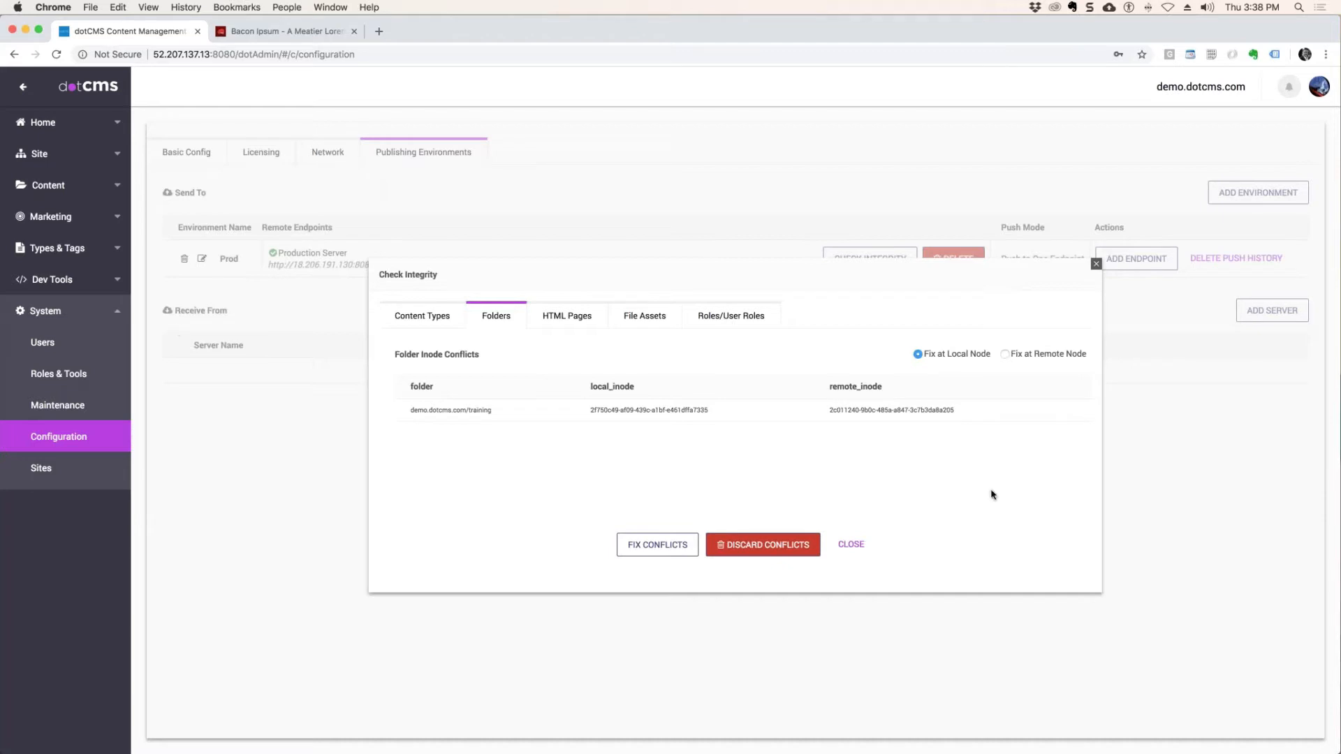
{"action": "left_click", "coordinate": [574, 320]}
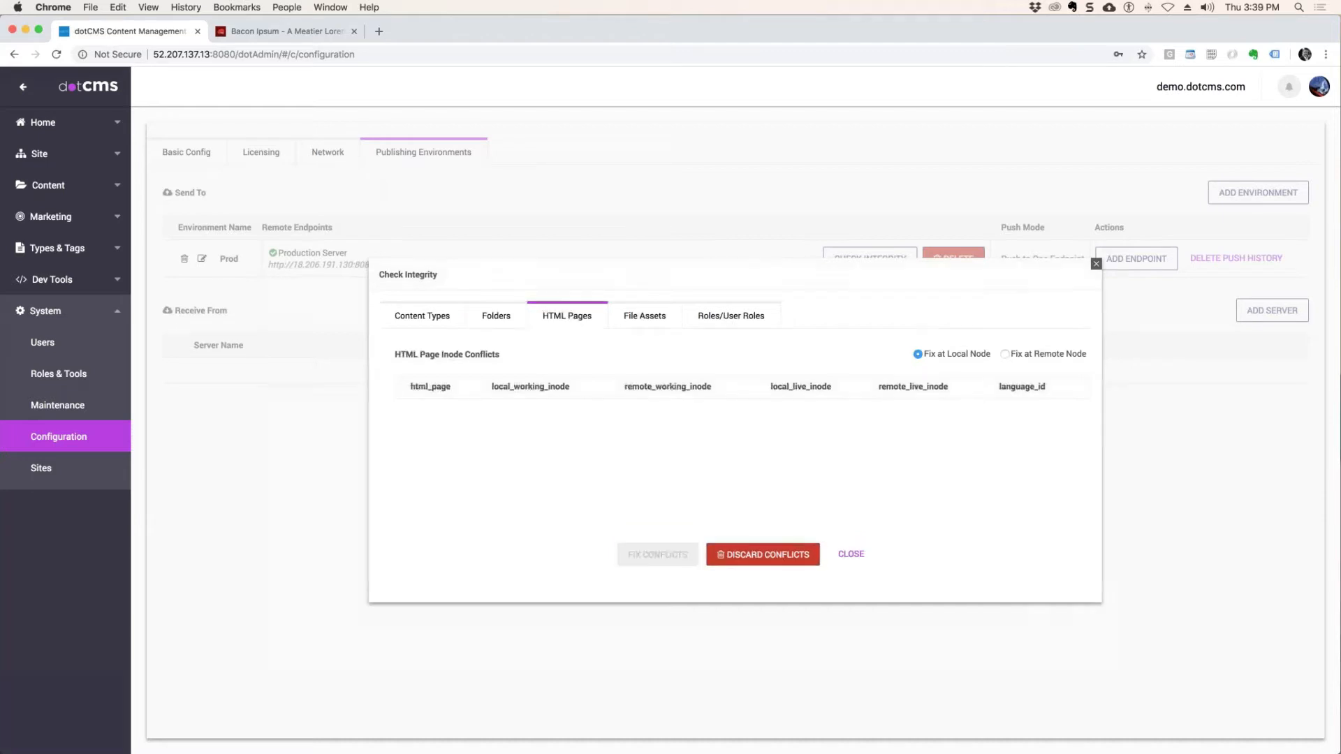
{"action": "left_click", "coordinate": [489, 319]}
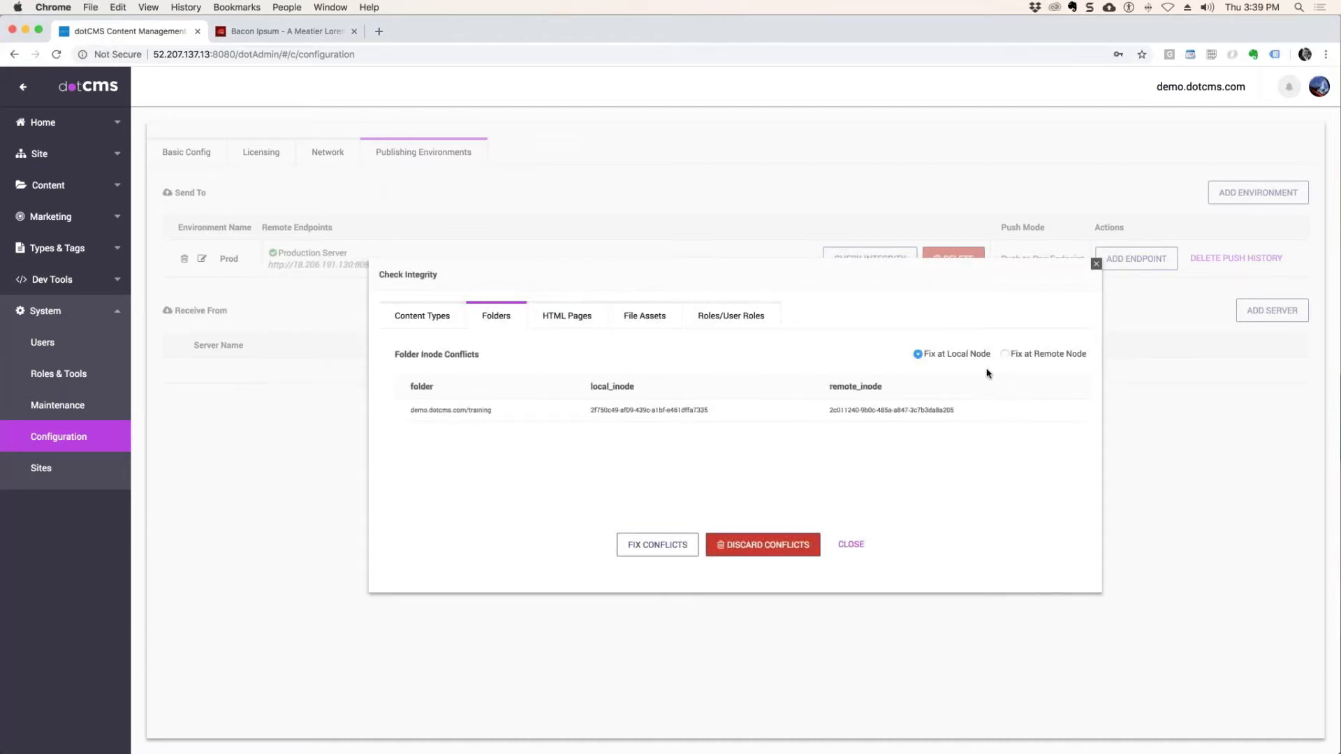
{"action": "left_click", "coordinate": [577, 321]}
{"action": "left_click", "coordinate": [646, 315]}
{"action": "left_click", "coordinate": [739, 316]}
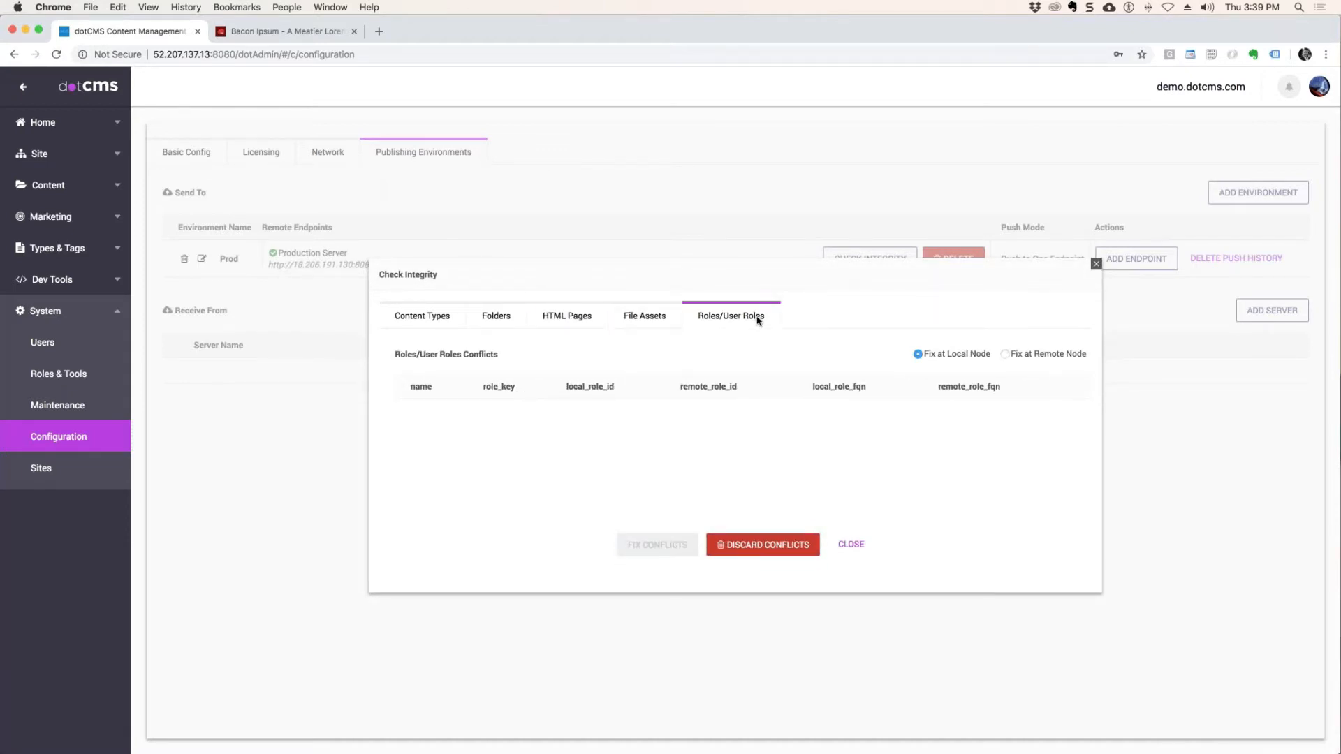
{"action": "left_click", "coordinate": [417, 311]}
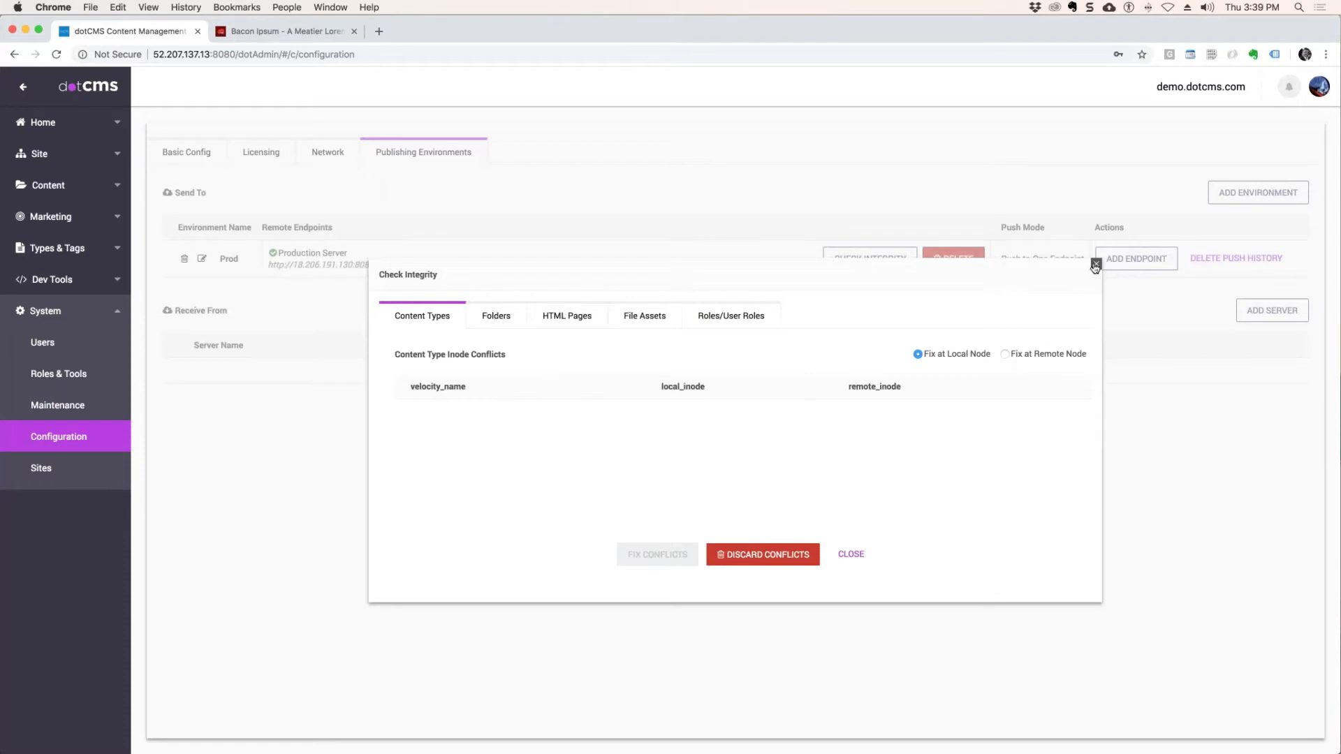
{"action": "left_click", "coordinate": [1095, 264]}
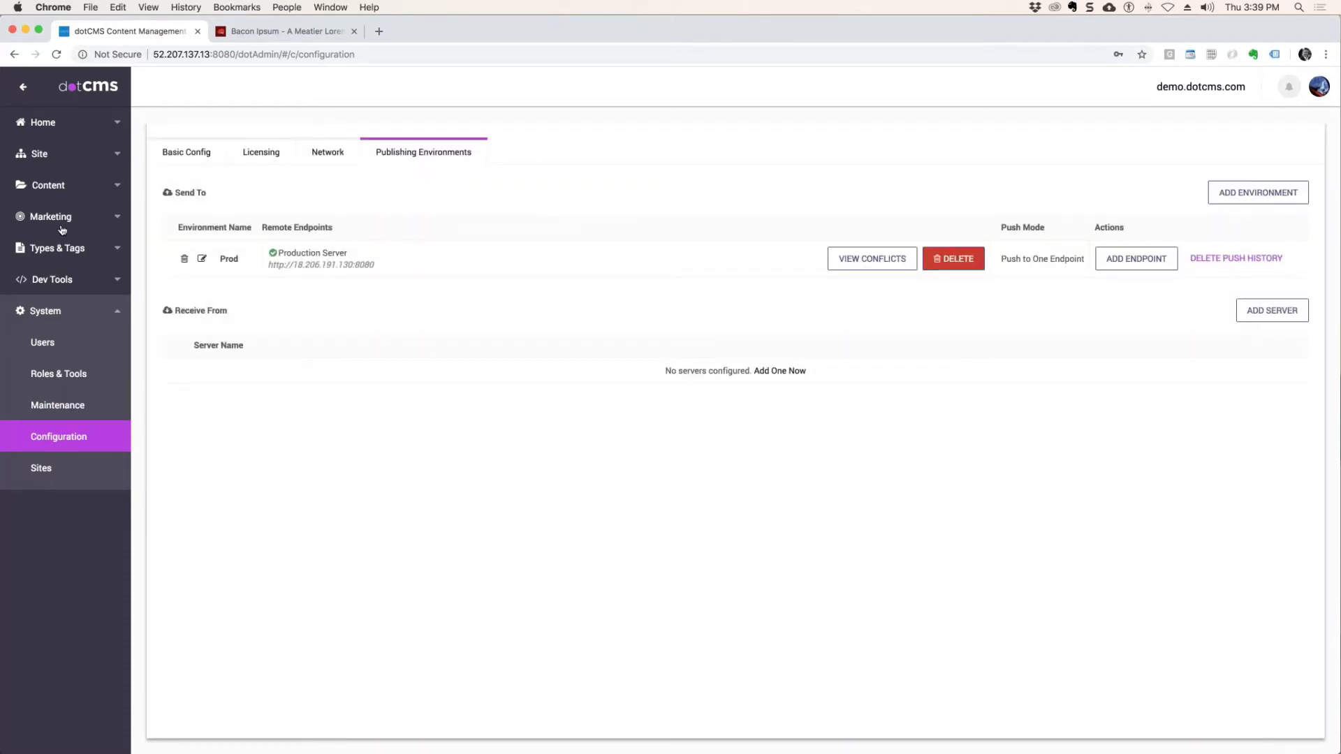
Open the content search on the first server and filter it to the Movies content type.
{"action": "left_click", "coordinate": [49, 187]}
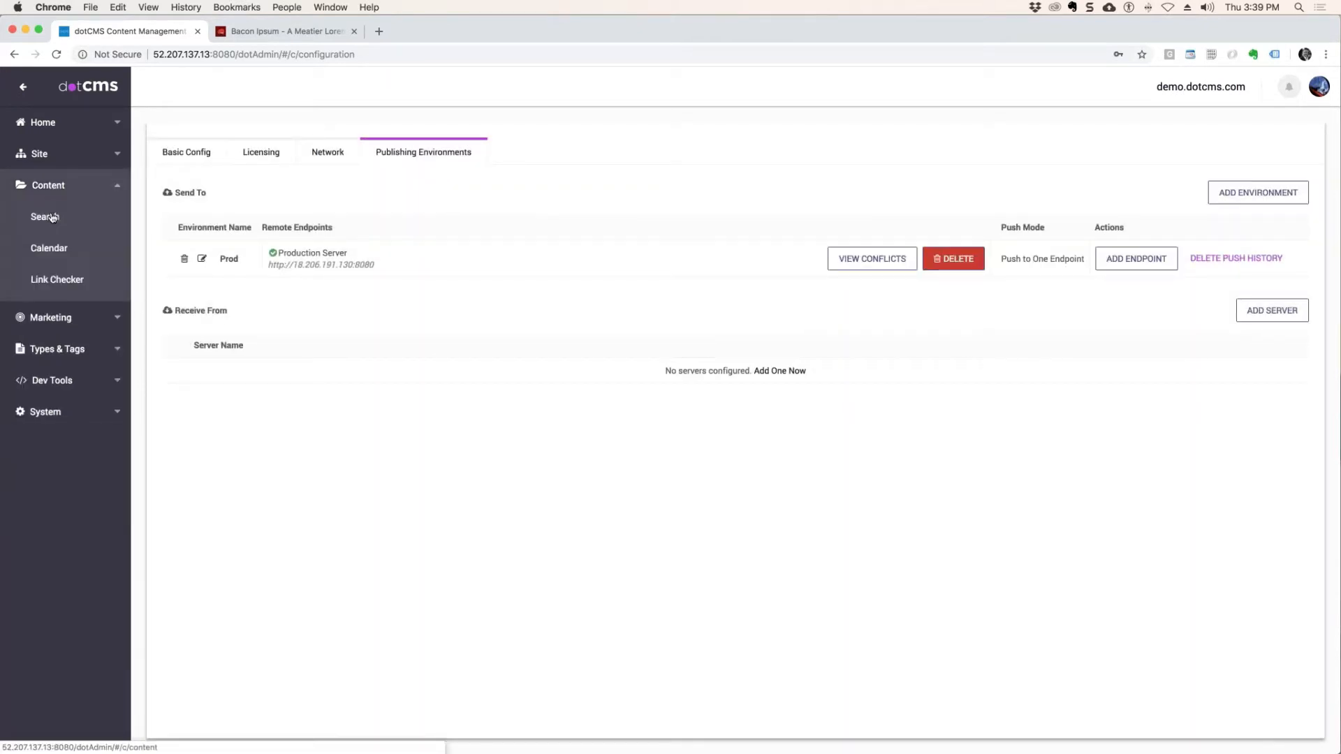
{"action": "left_click", "coordinate": [52, 213]}
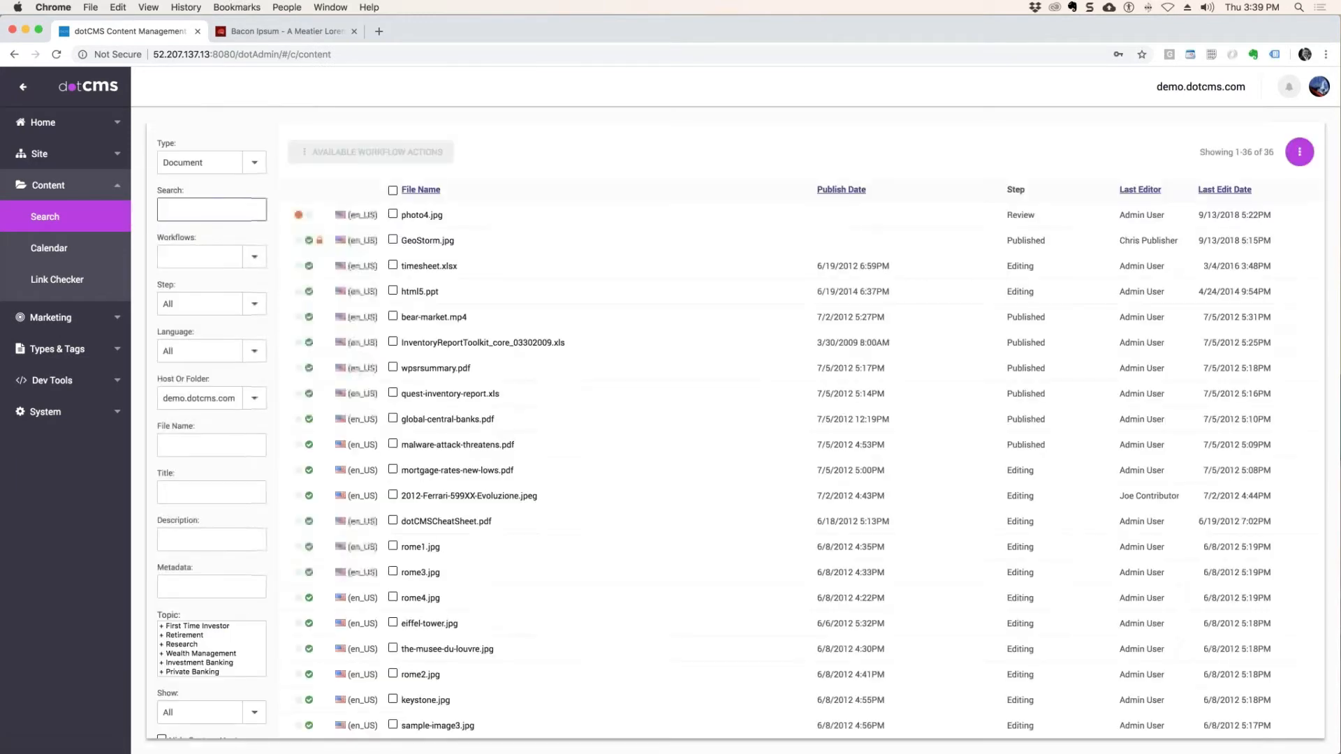
{"action": "left_click", "coordinate": [255, 163]}
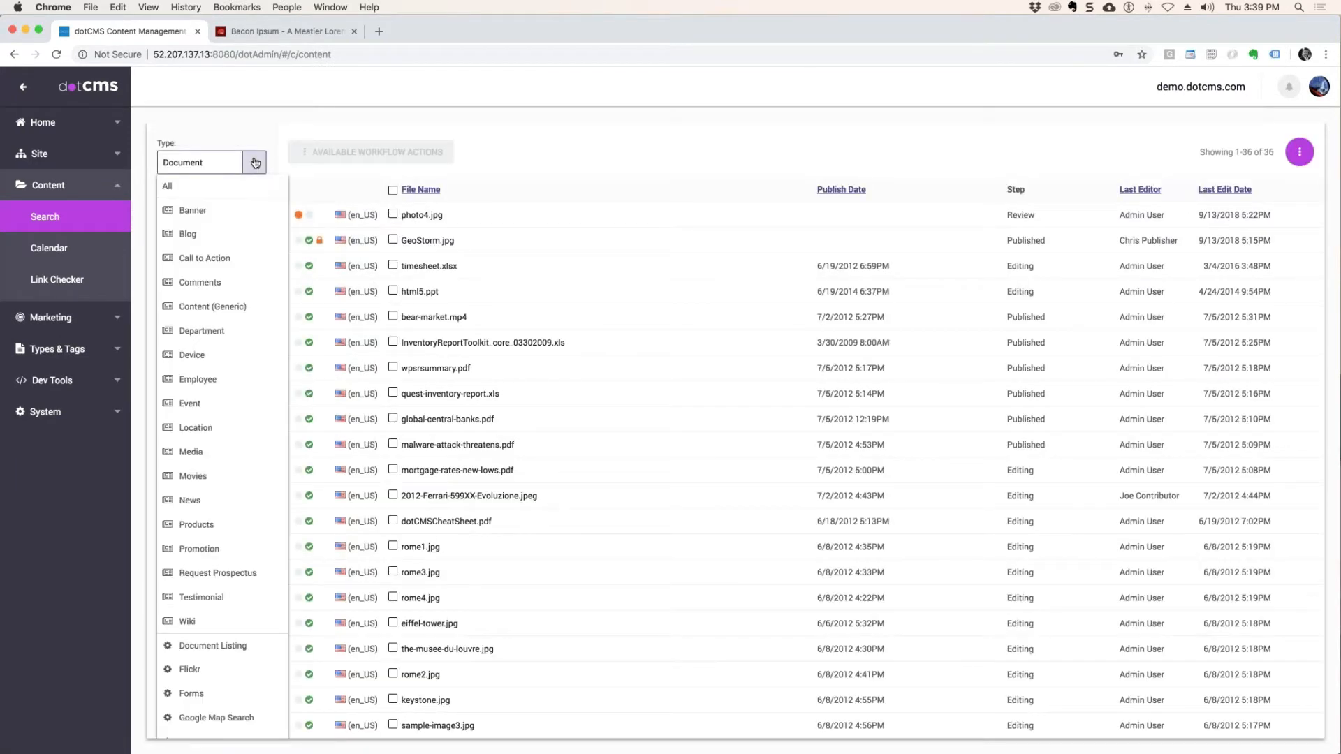
{"action": "left_click", "coordinate": [194, 476]}
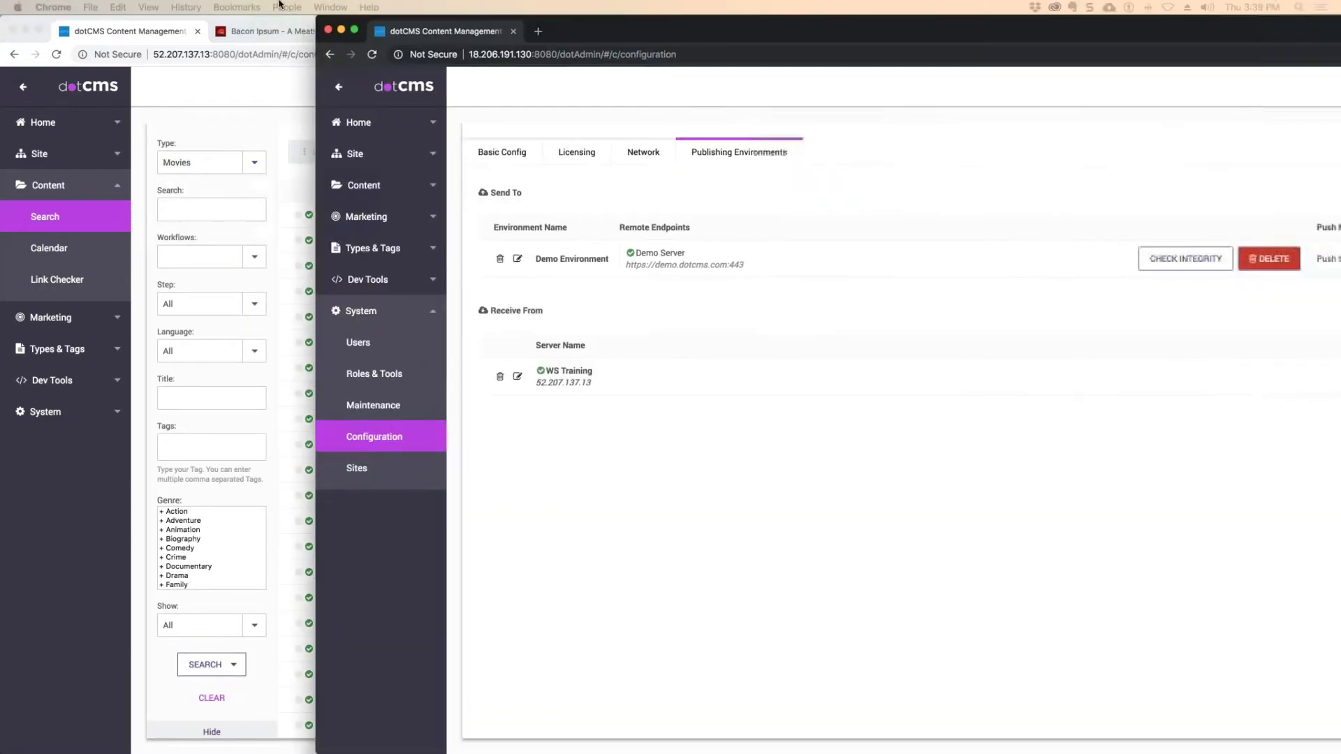
Search the second server's content types for "mov" and move its window aside to return to the first server's Movies list.
{"action": "left_click", "coordinate": [238, 248]}
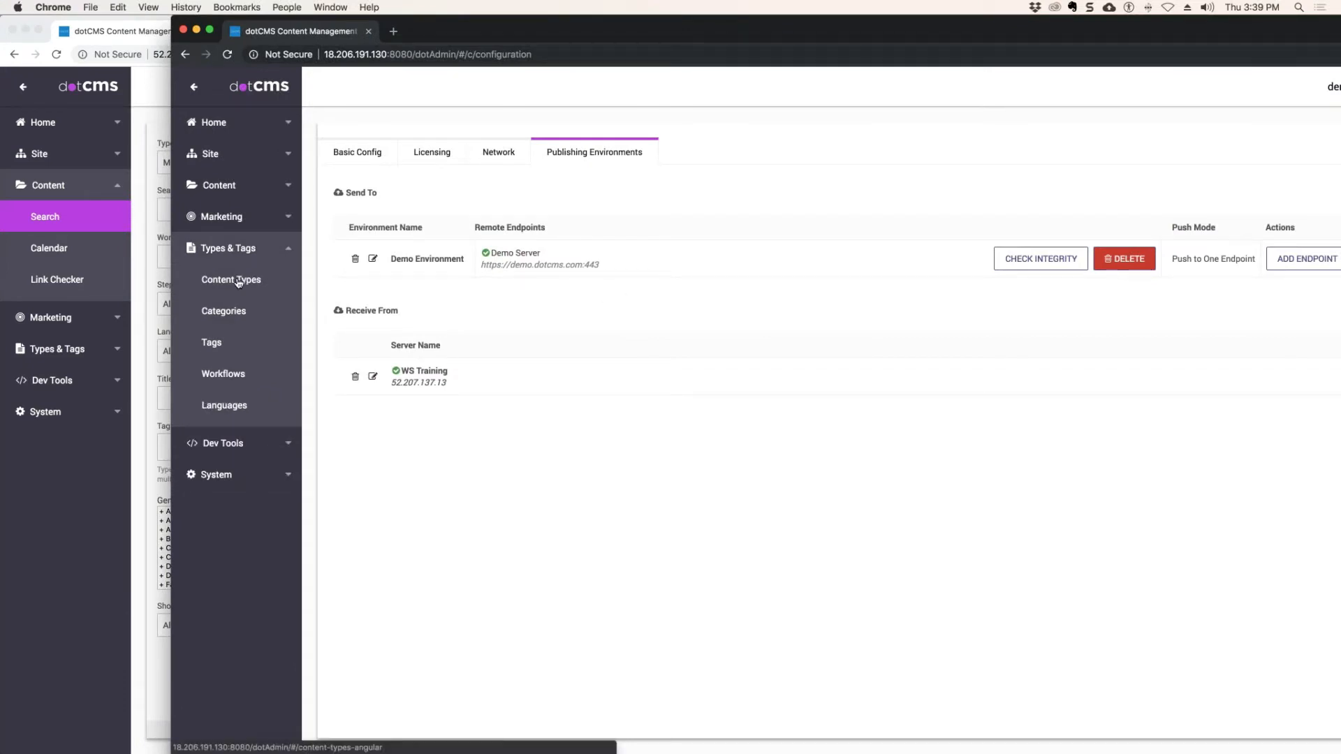
{"action": "left_click", "coordinate": [218, 190]}
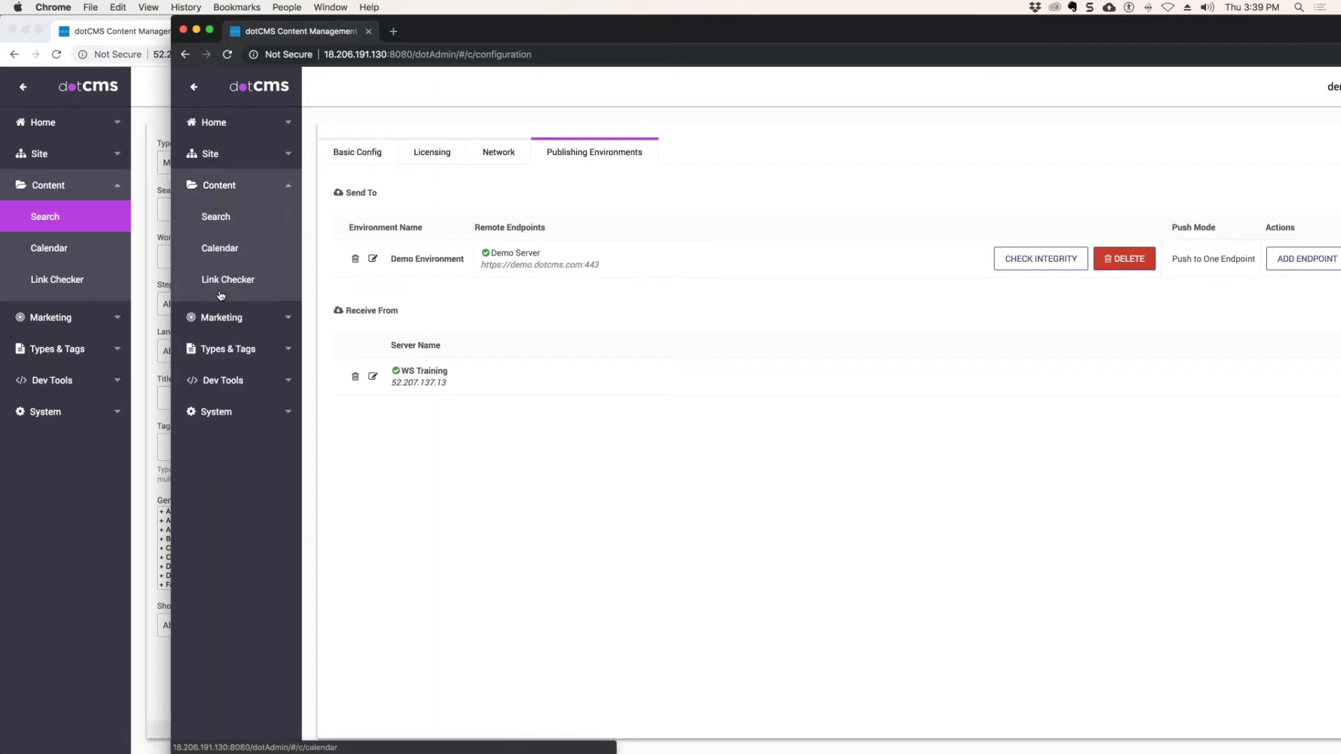
{"action": "left_click", "coordinate": [234, 349]}
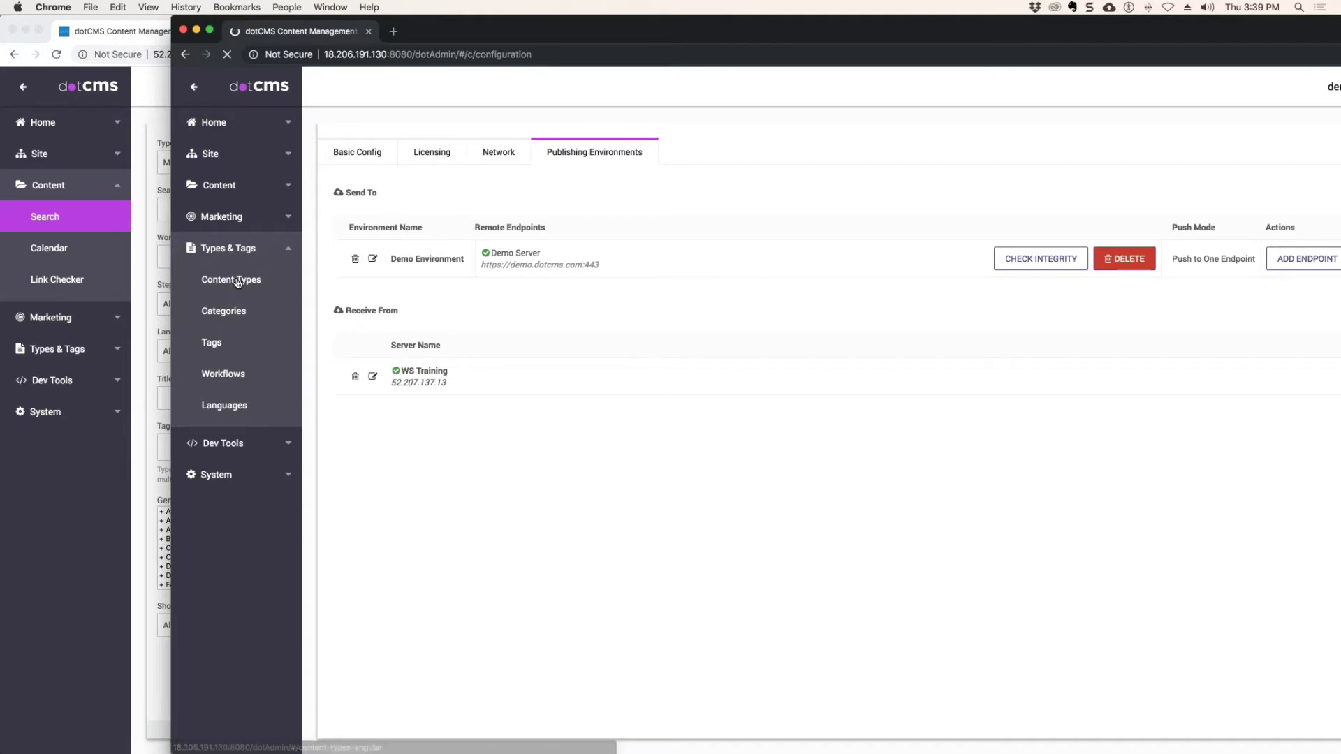
{"action": "left_click", "coordinate": [237, 281]}
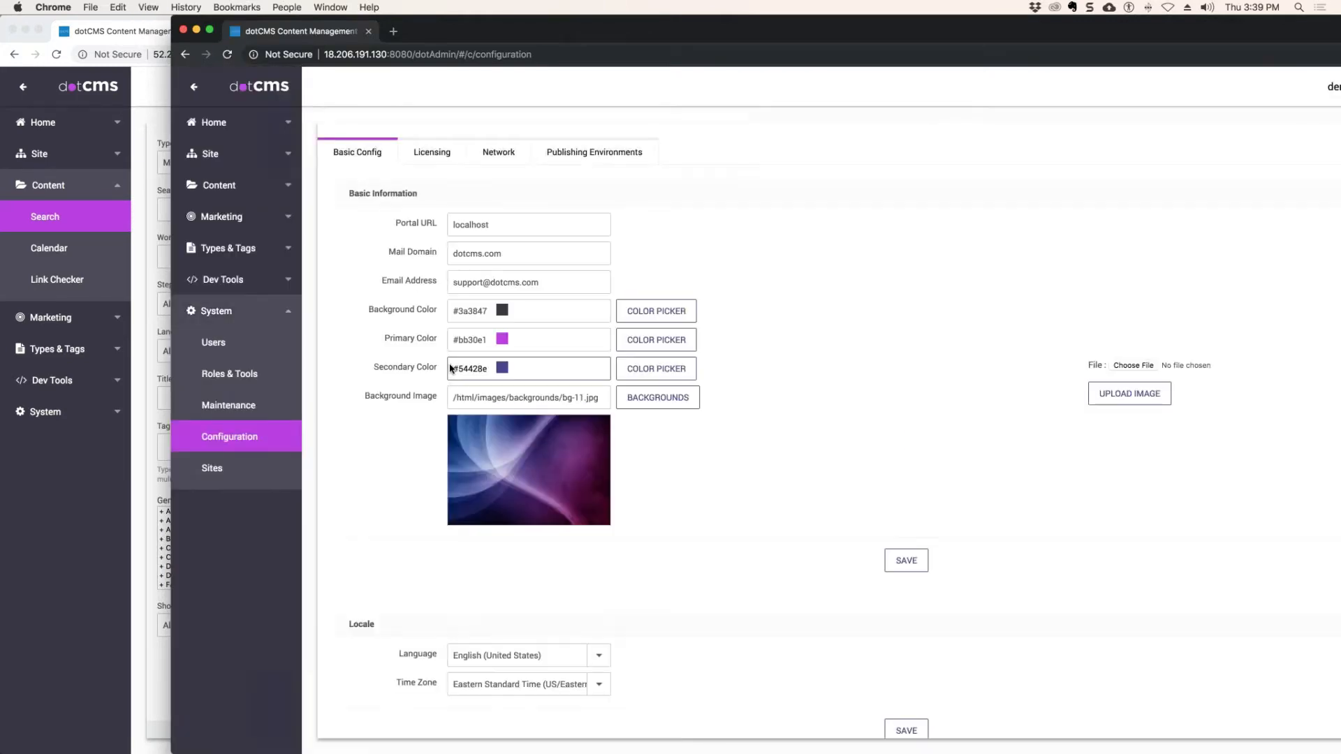
{"action": "left_click", "coordinate": [223, 253]}
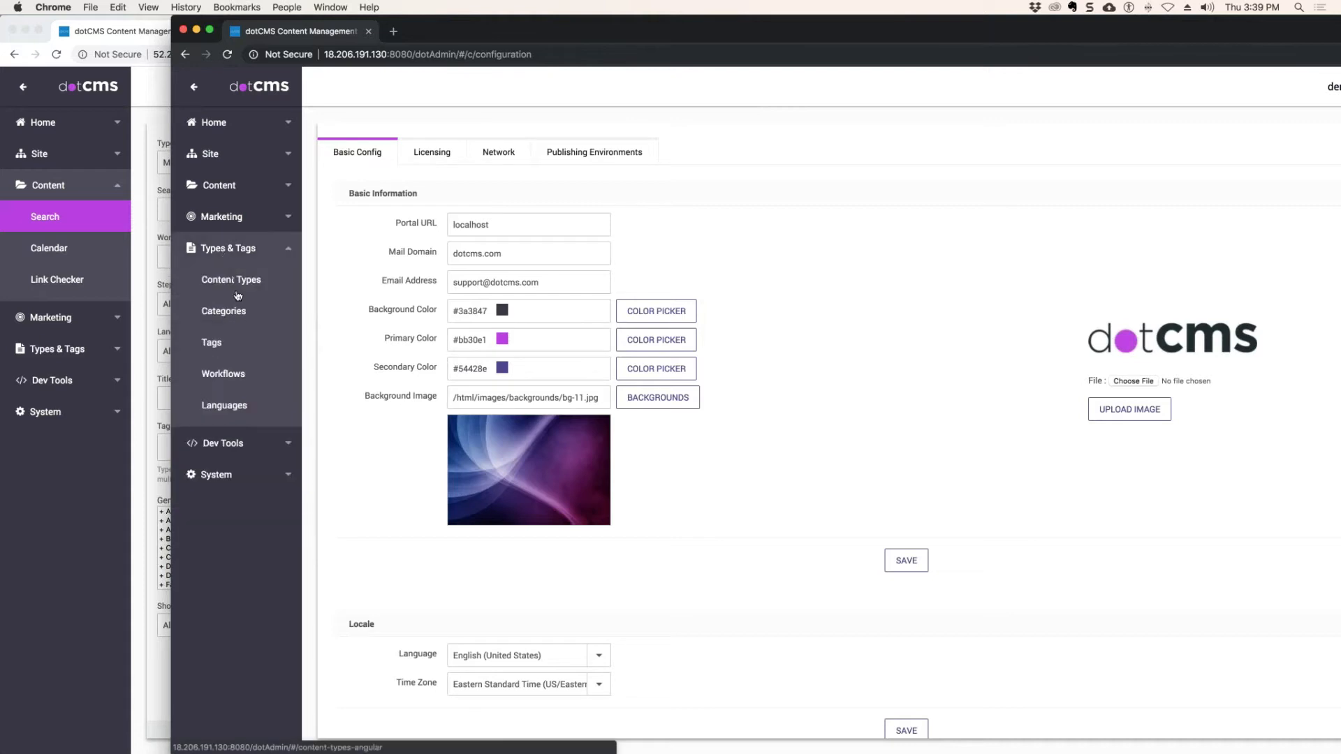
{"action": "left_click", "coordinate": [245, 283]}
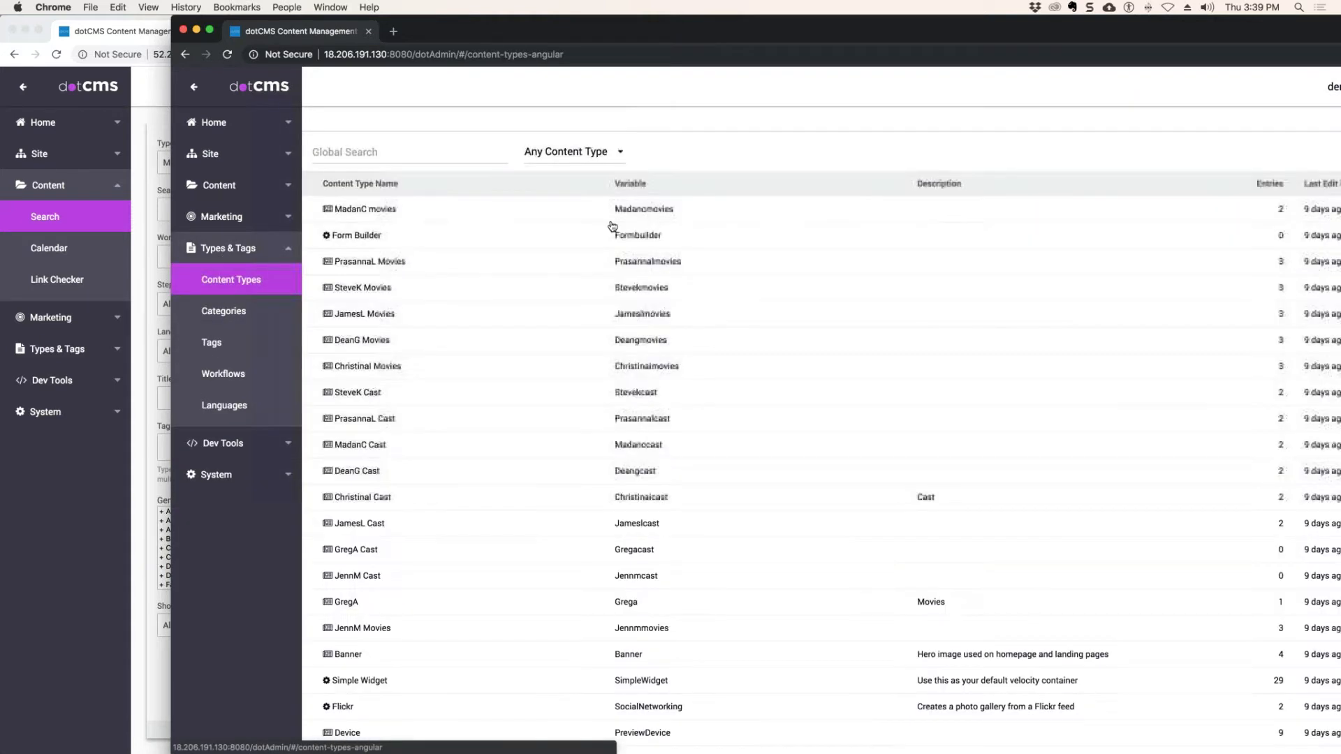
{"action": "left_click", "coordinate": [353, 151]}
{"action": "type", "text": "mov"}
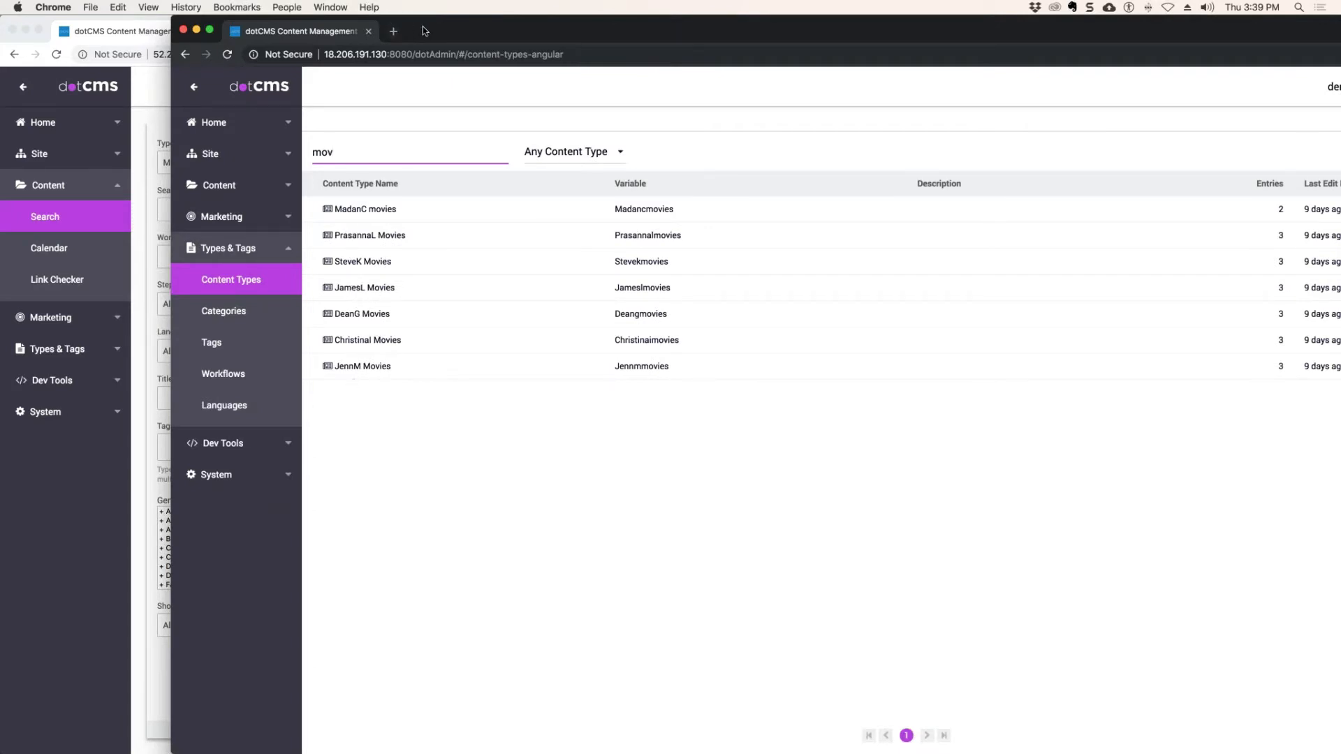
{"action": "left_click_drag", "start_coordinate": [424, 31], "coordinate": [1340, 53]}
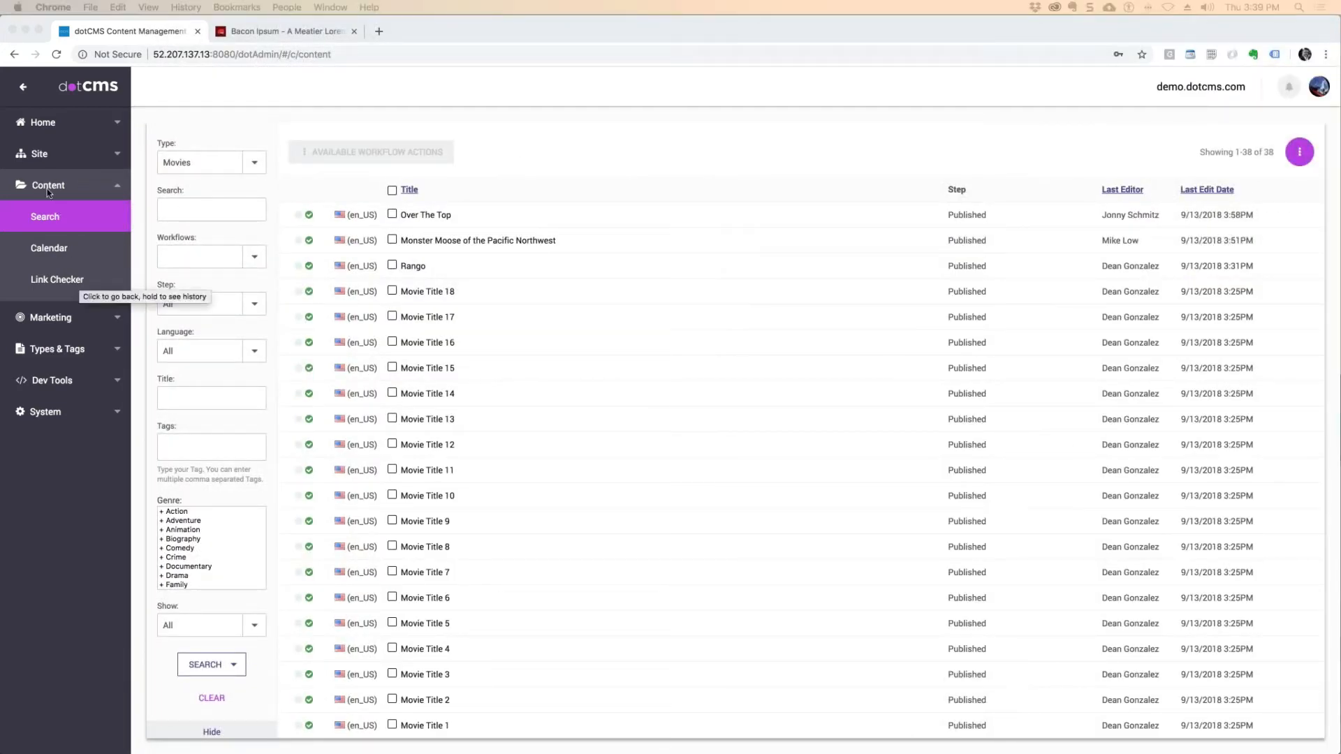
Select the movies Smokey and the Bandit and Dances with Wolves in the content list.
{"action": "left_click", "coordinate": [51, 218]}
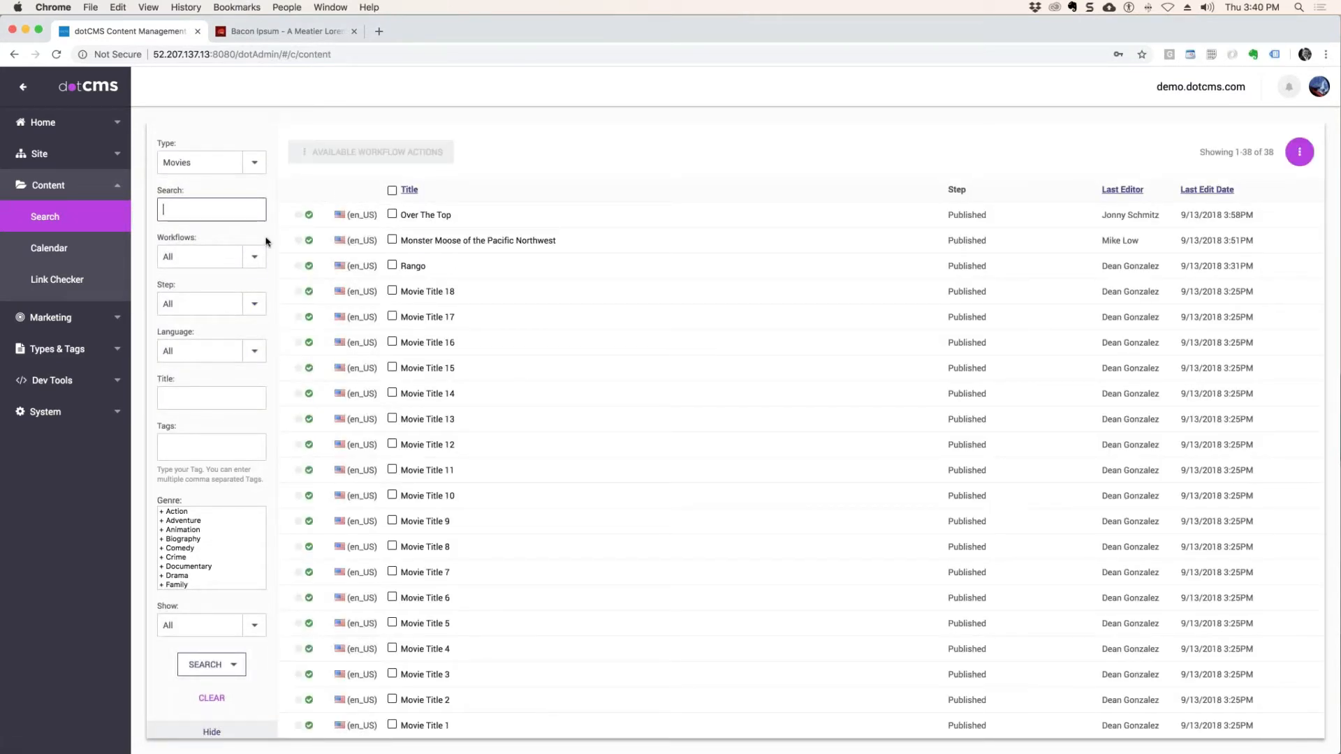
{"action": "scroll", "coordinate": [572, 309], "scroll_direction": "down", "scroll_amount": 5}
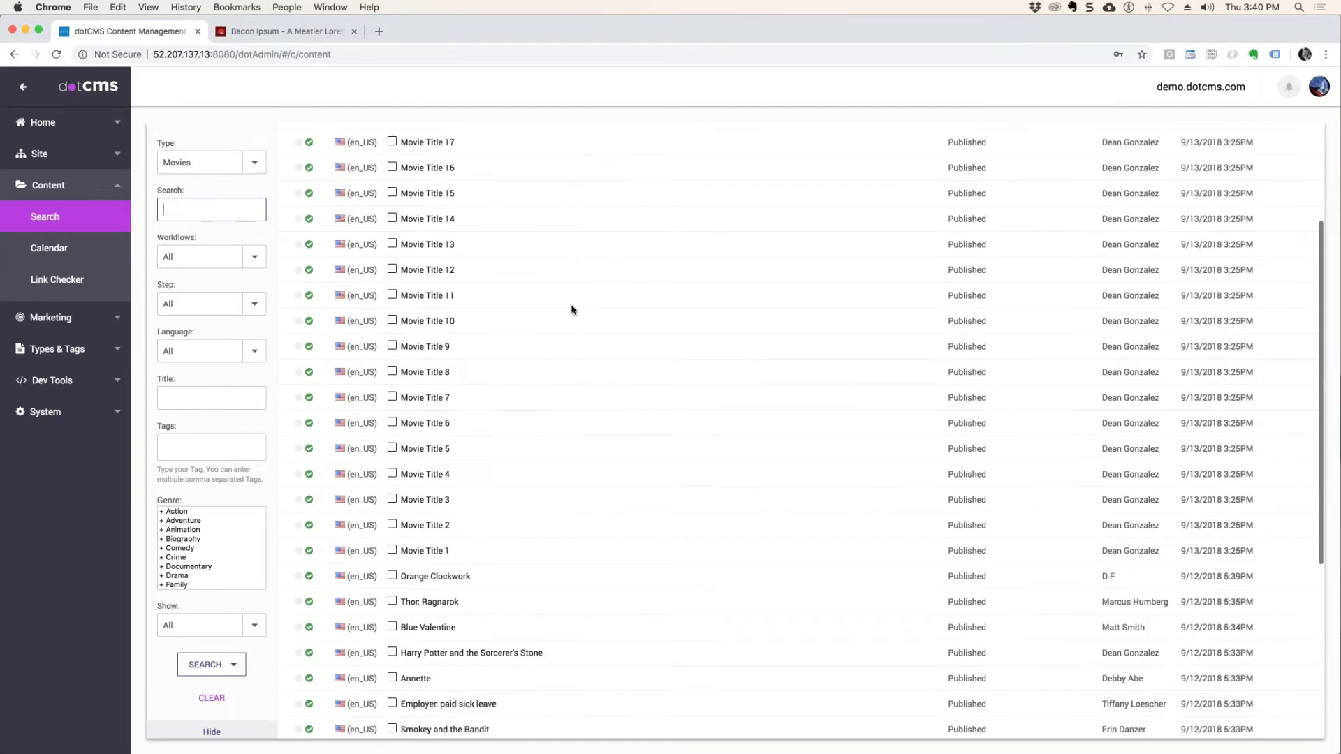
{"action": "scroll", "coordinate": [571, 309], "scroll_direction": "down", "scroll_amount": 2}
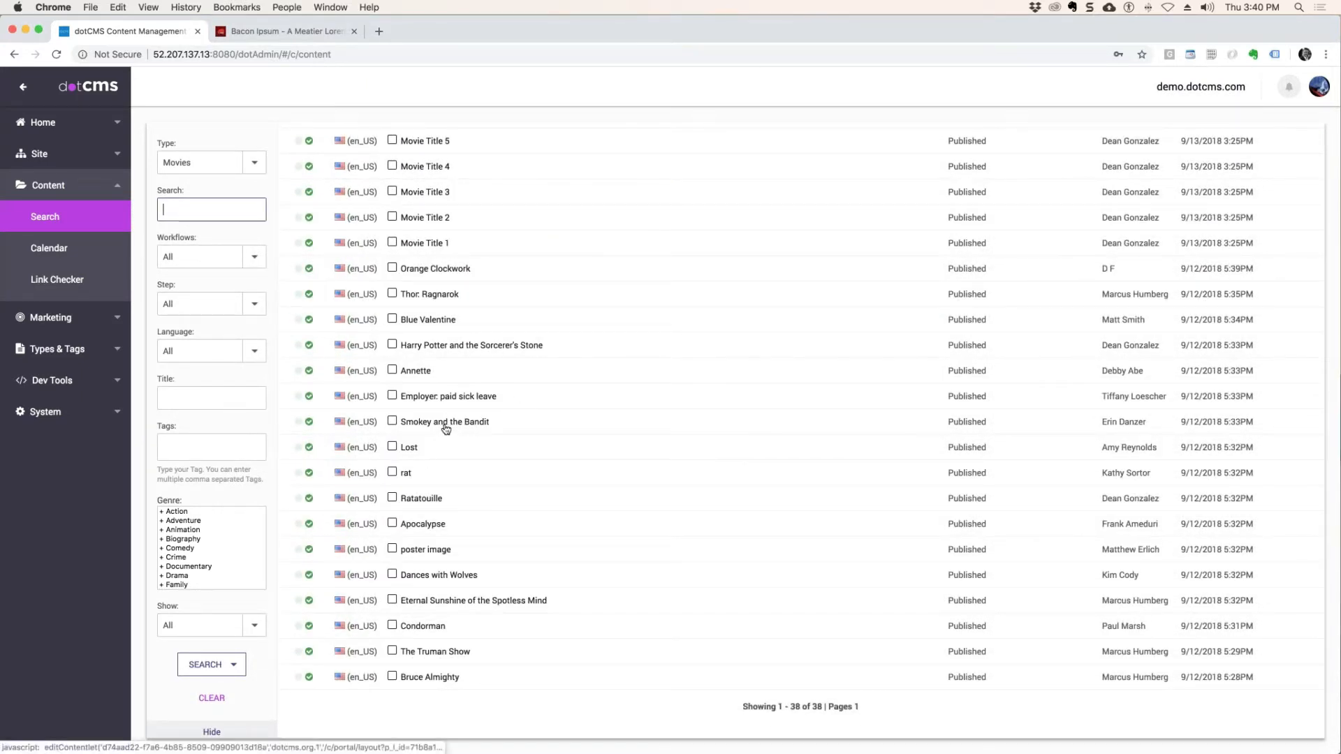
{"action": "left_click", "coordinate": [392, 421]}
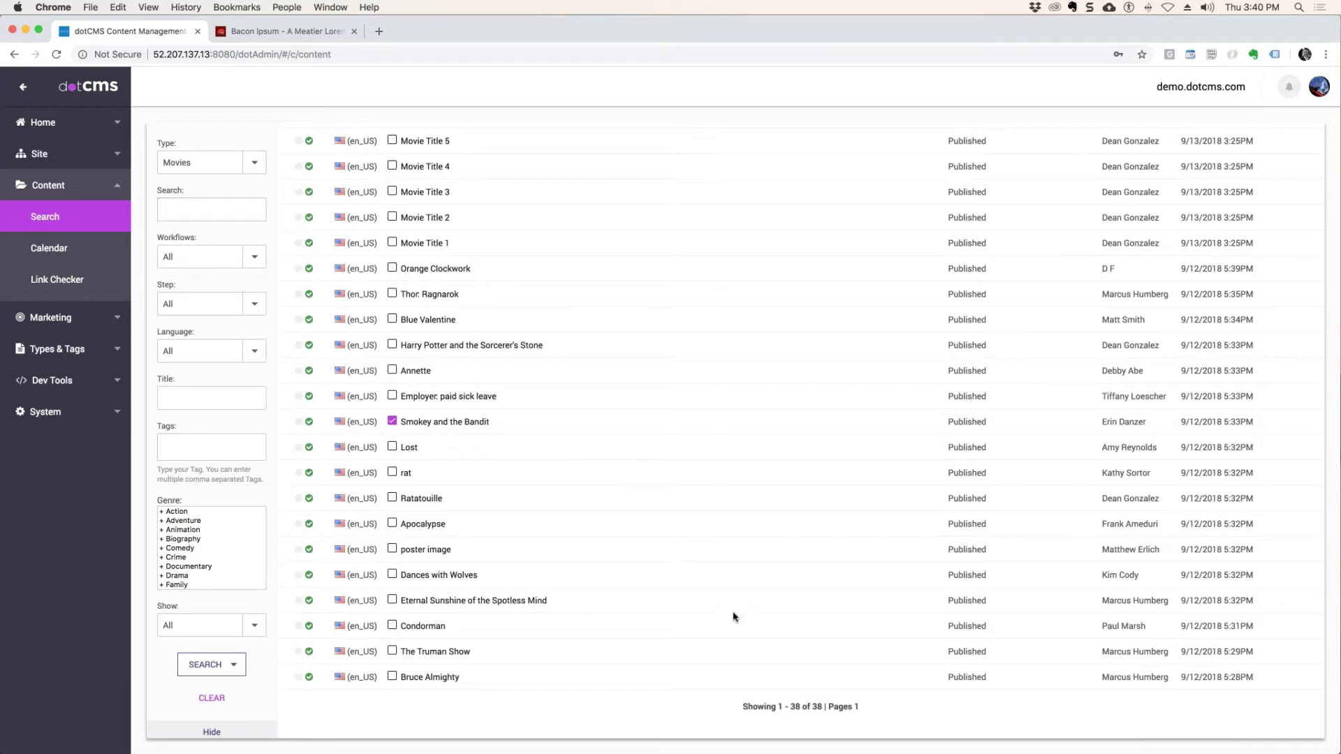
{"action": "left_click", "coordinate": [392, 574]}
{"action": "scroll", "coordinate": [648, 225], "scroll_direction": "up", "scroll_amount": 10}
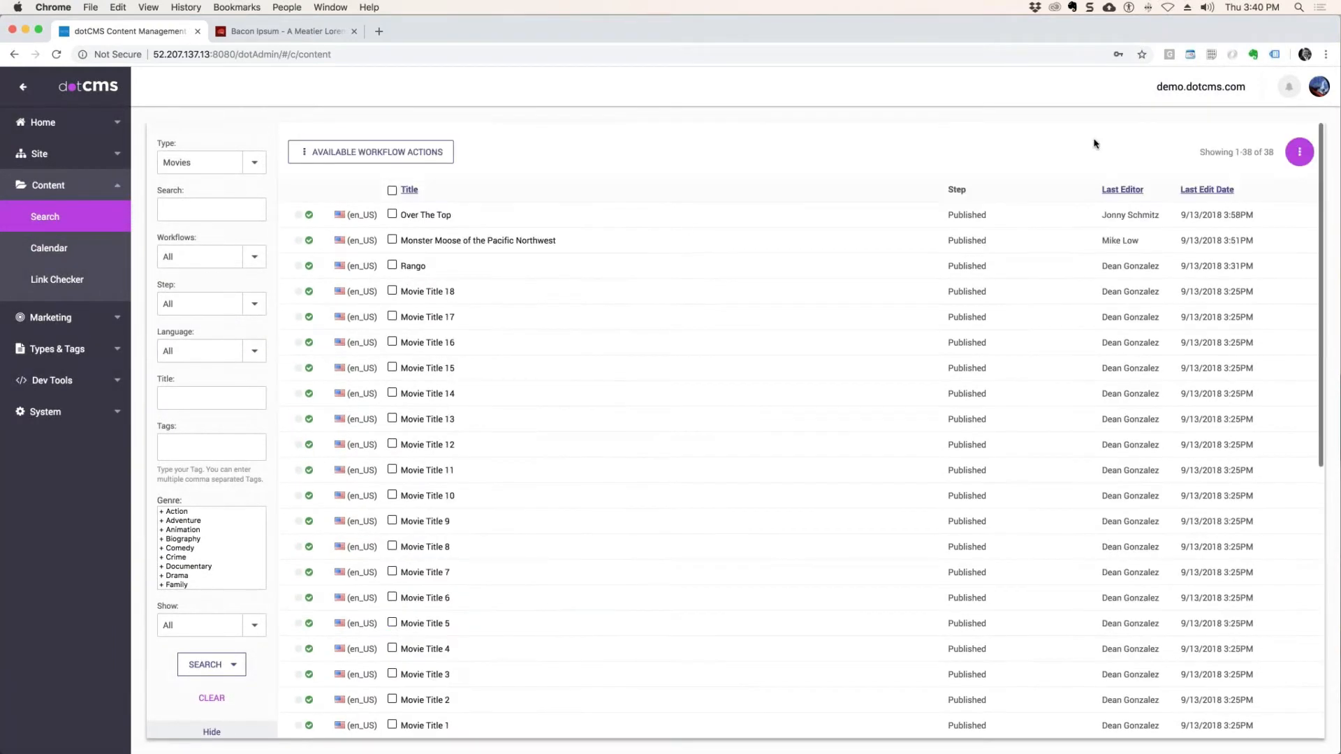
Start Push Publish for the selected movies and check the available target environments, keeping Prod as the target.
{"action": "left_click", "coordinate": [1298, 151]}
{"action": "left_click", "coordinate": [323, 153]}
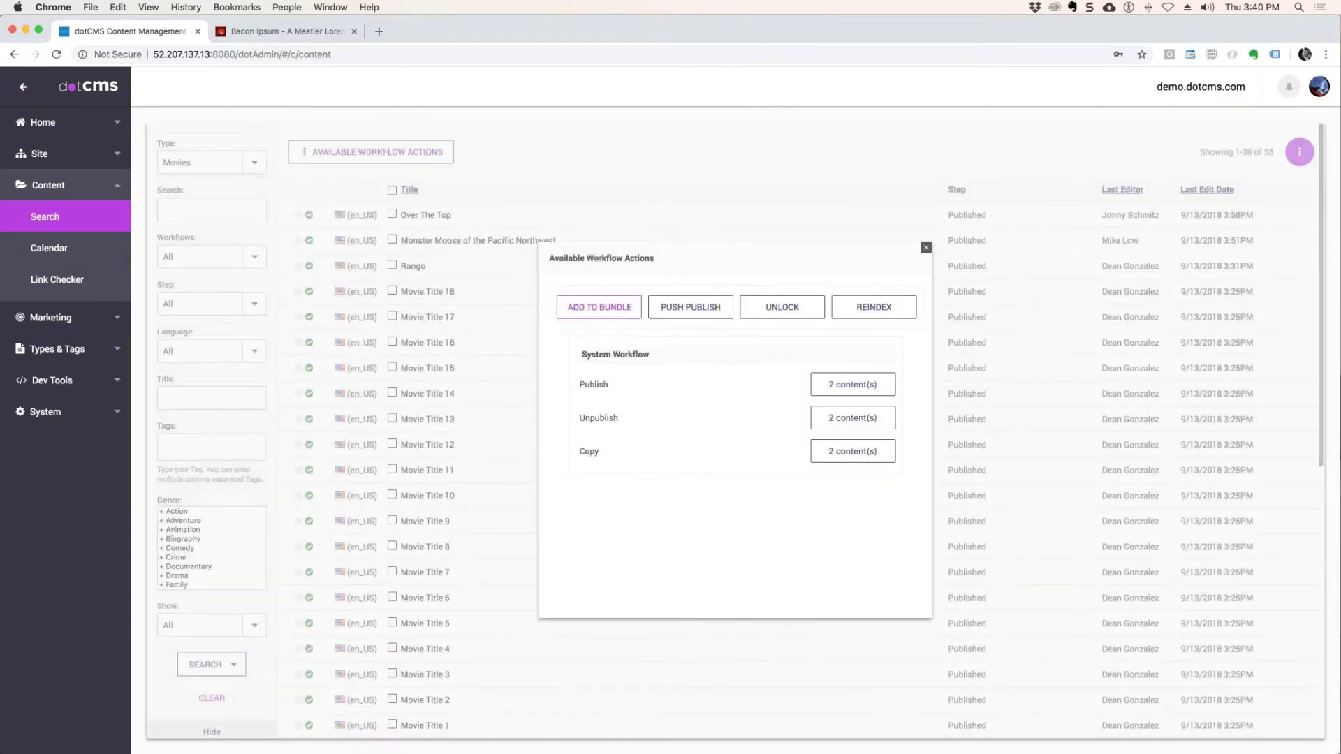
{"action": "left_click", "coordinate": [694, 310]}
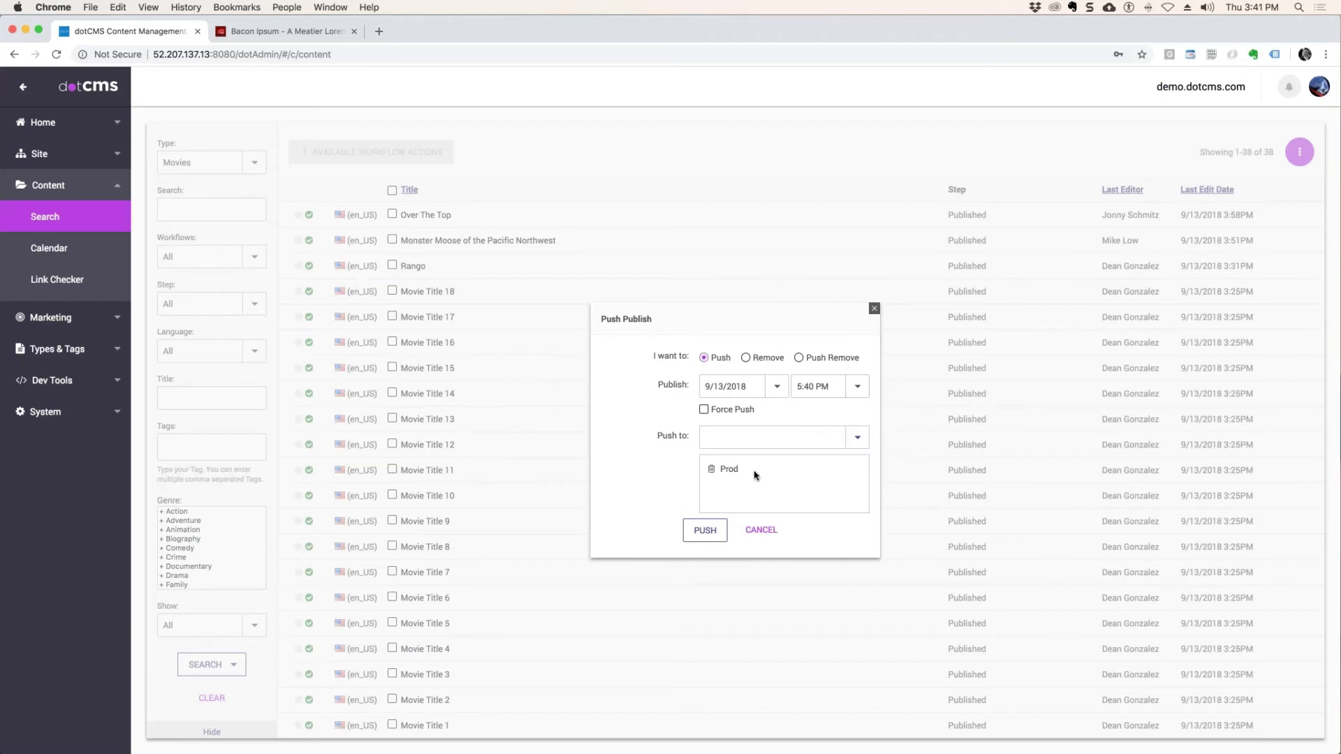
{"action": "left_click_drag", "start_coordinate": [754, 476], "coordinate": [696, 473]}
{"action": "left_click", "coordinate": [857, 437]}
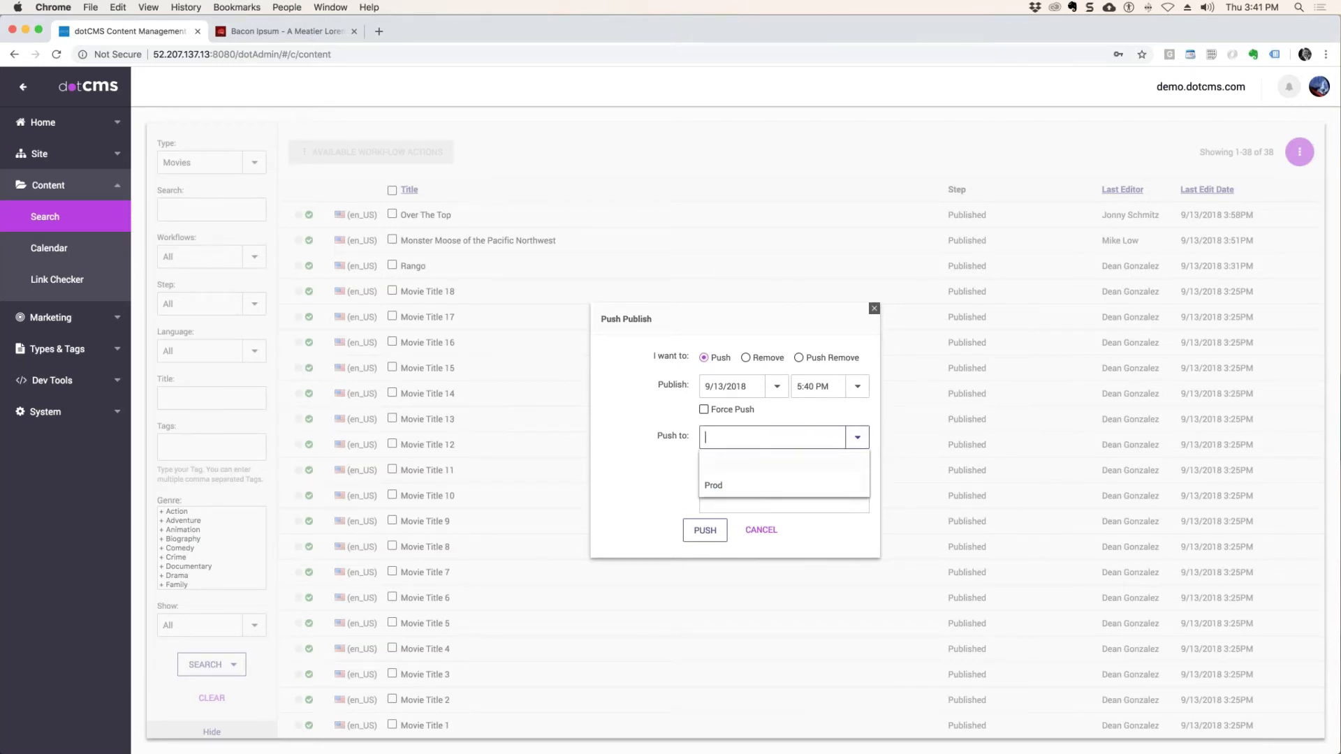
{"action": "left_click", "coordinate": [666, 422]}
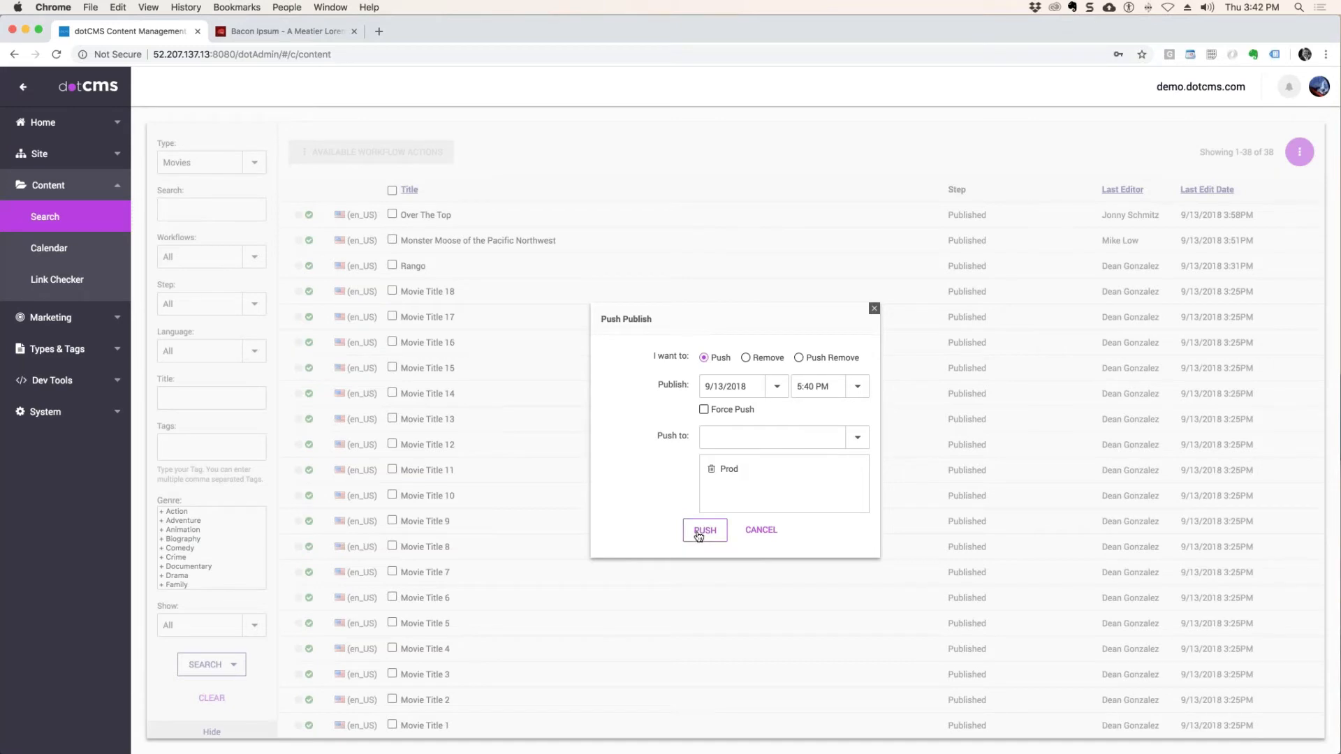
Compare the settings offered by the Push, Remove and Push Remove options for the selected movies.
{"action": "left_click", "coordinate": [746, 358]}
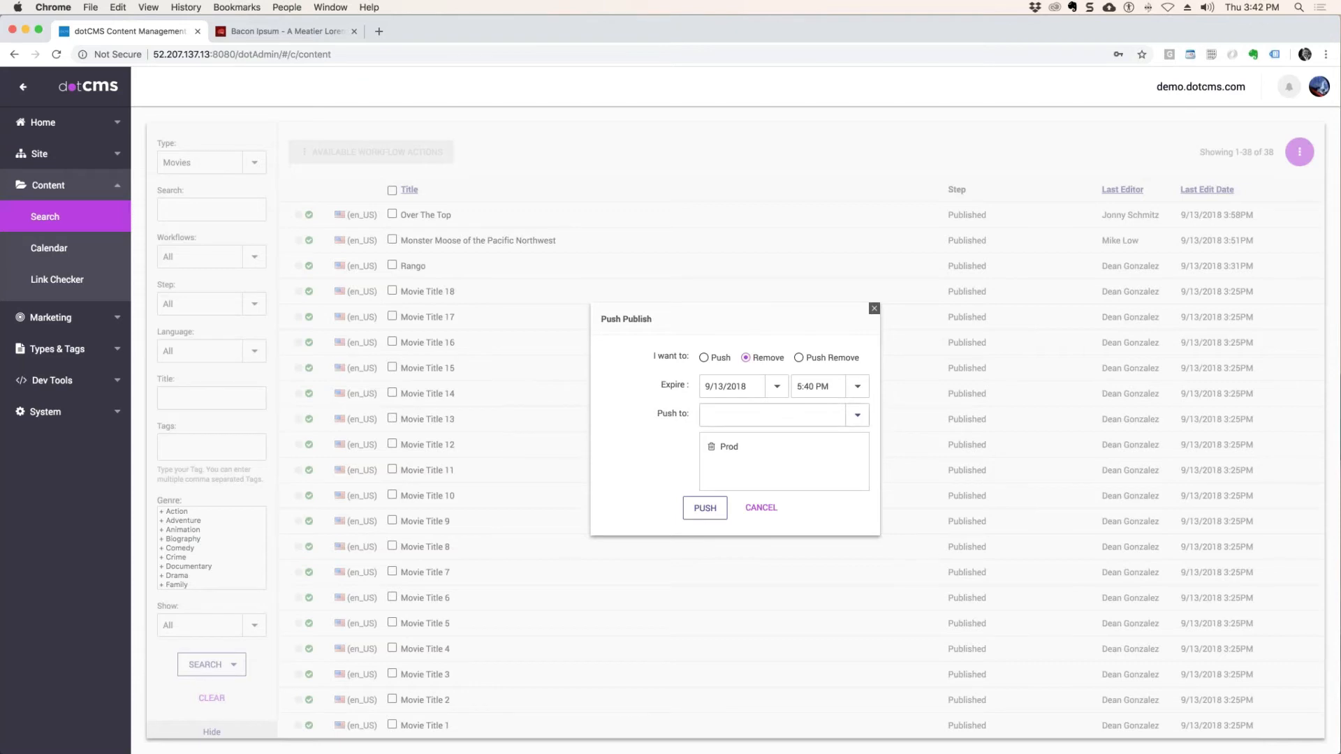
{"action": "left_click", "coordinate": [703, 358]}
{"action": "left_click", "coordinate": [746, 359]}
{"action": "left_click", "coordinate": [798, 358]}
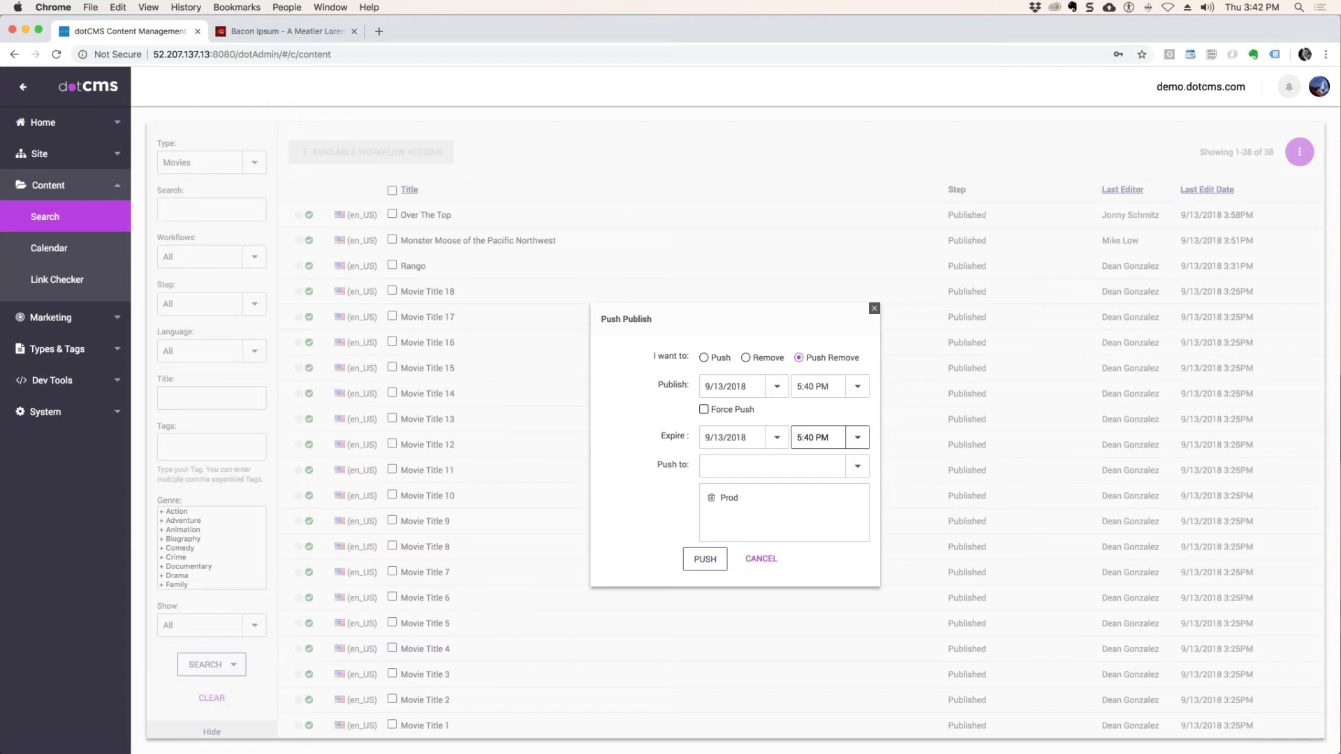
Set the publish date of the push to 12/1/2018.
{"action": "left_click", "coordinate": [777, 386]}
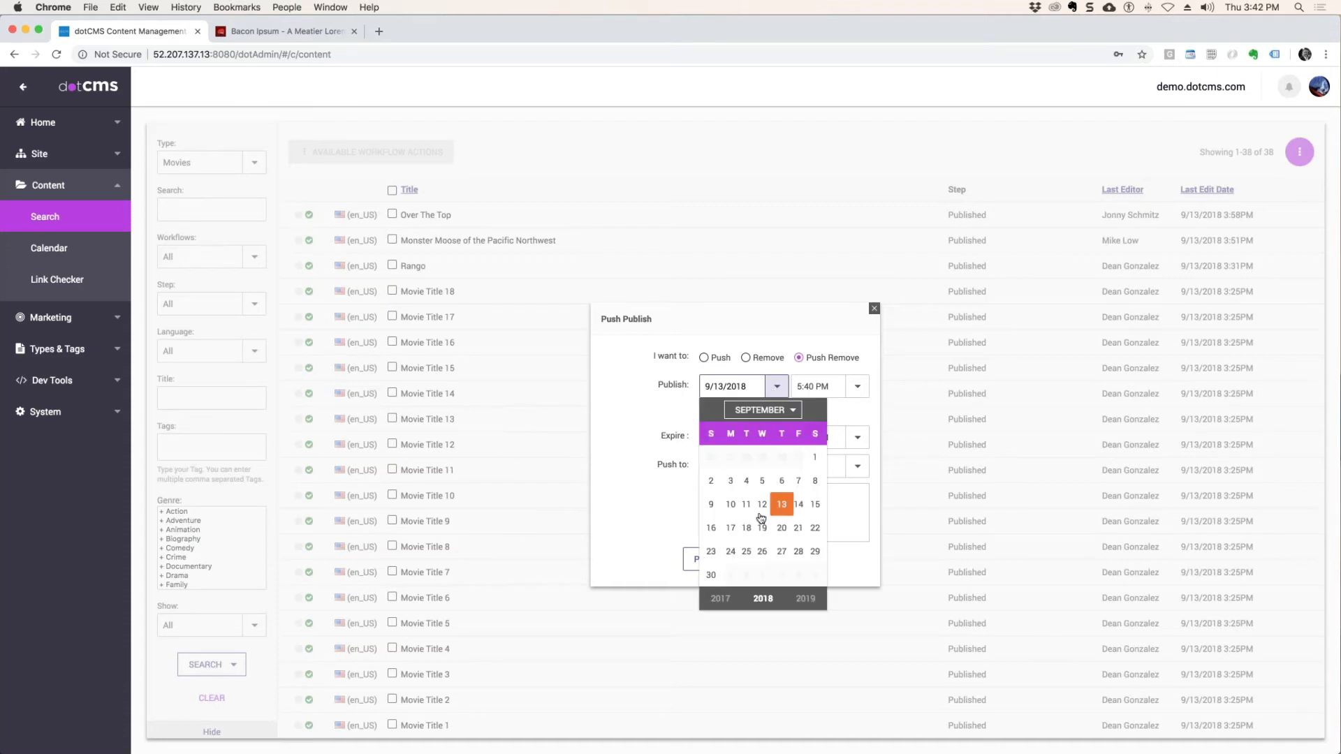
{"action": "left_click", "coordinate": [773, 410]}
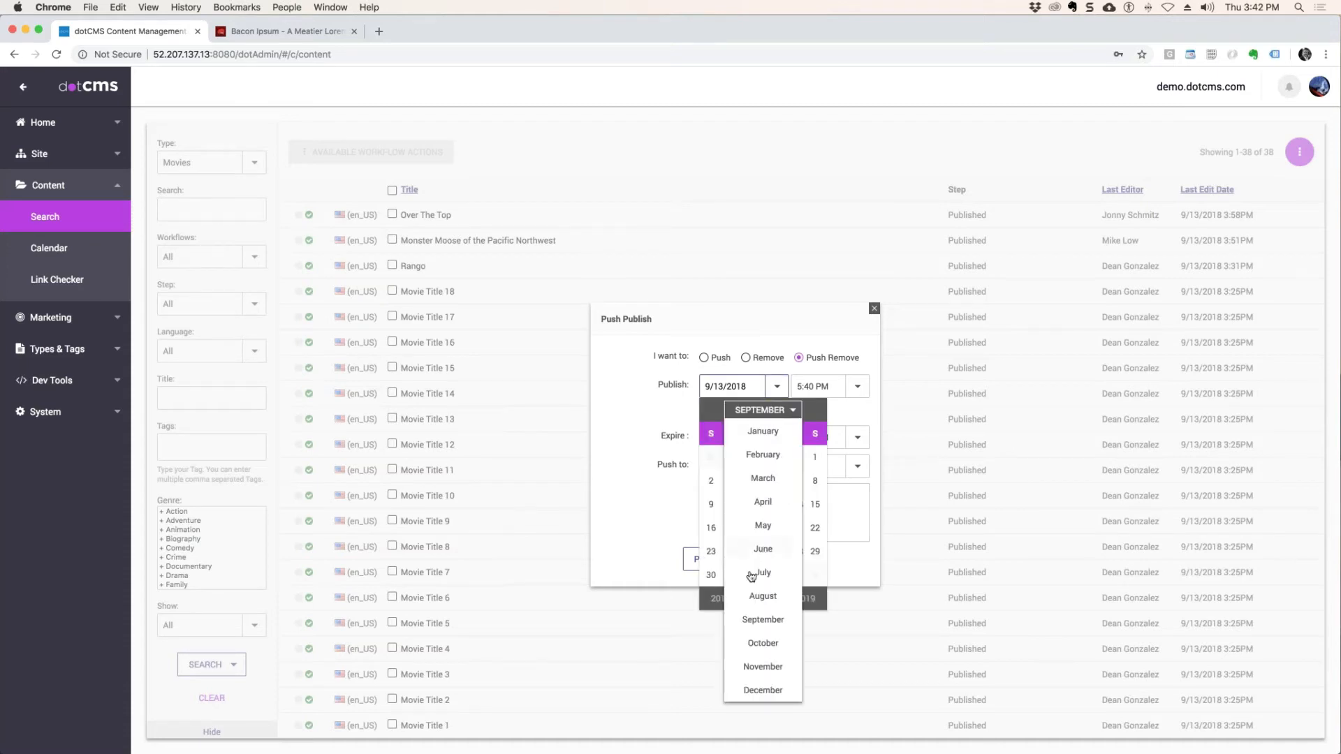
{"action": "left_click", "coordinate": [763, 690]}
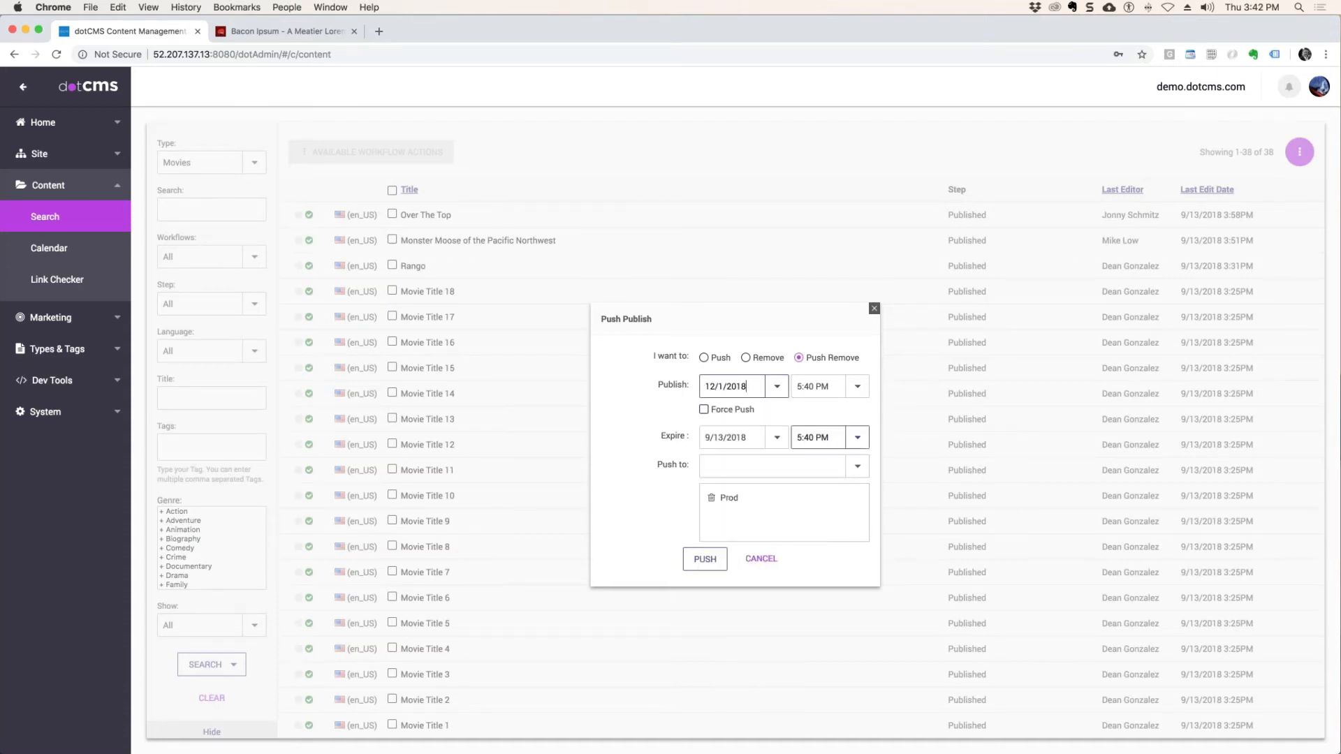
Set the Push Remove expire date to 12/31/2018.
{"action": "left_click", "coordinate": [775, 440]}
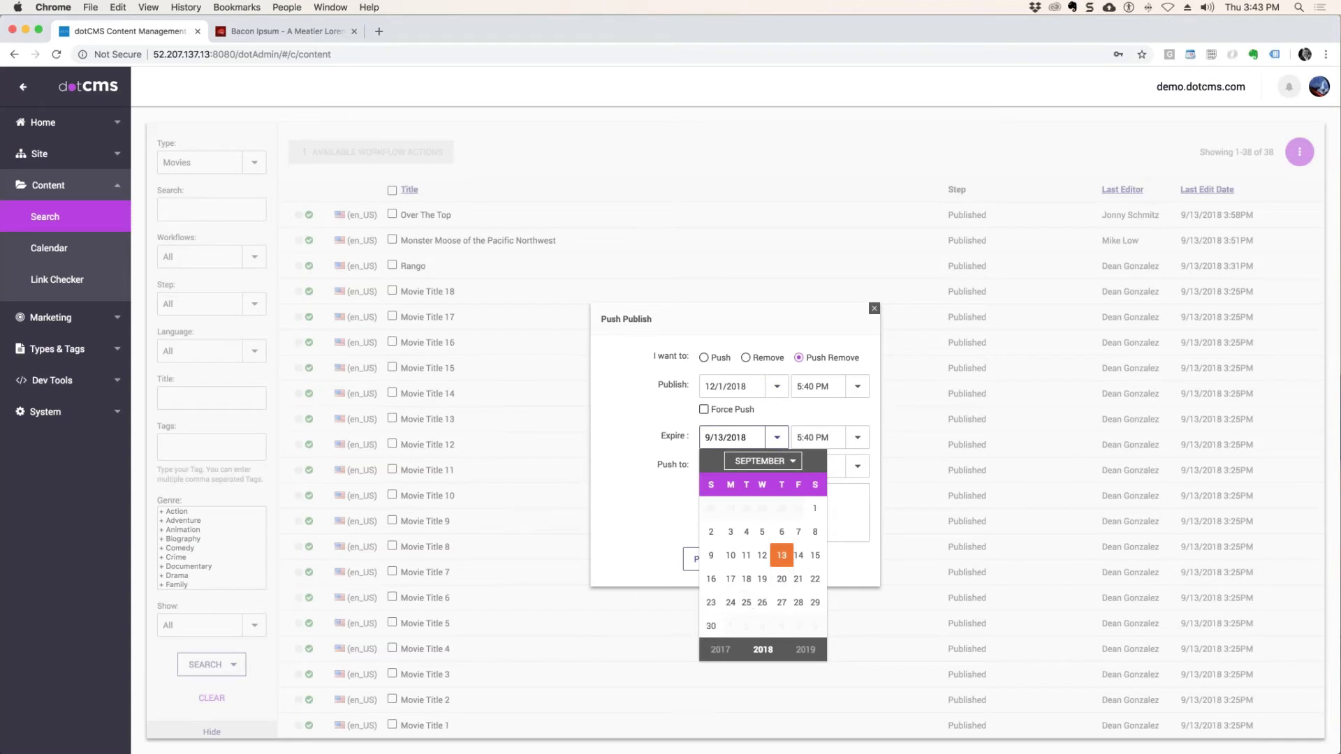
{"action": "left_click", "coordinate": [768, 461]}
{"action": "left_click", "coordinate": [762, 440]}
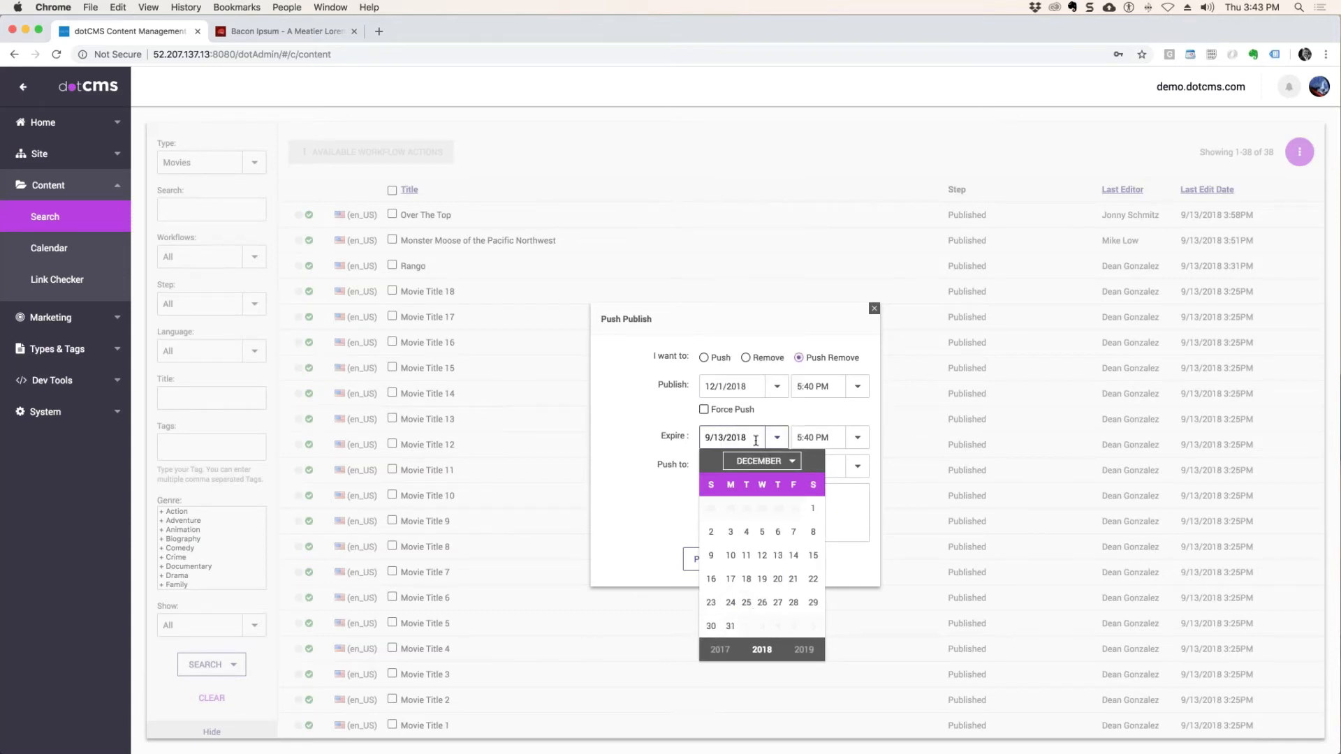
{"action": "left_click", "coordinate": [730, 626]}
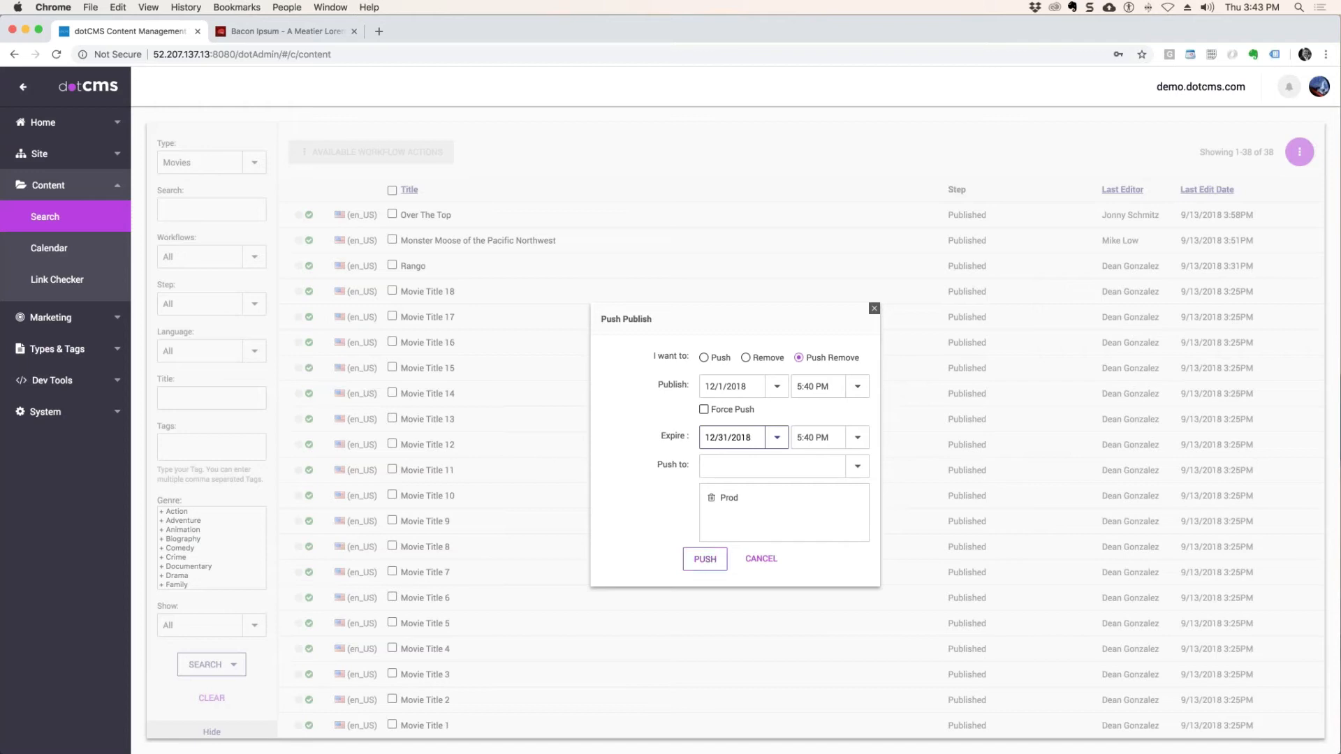
Change the operation to a plain Push and send the two selected movies to Prod.
{"action": "left_click", "coordinate": [704, 357]}
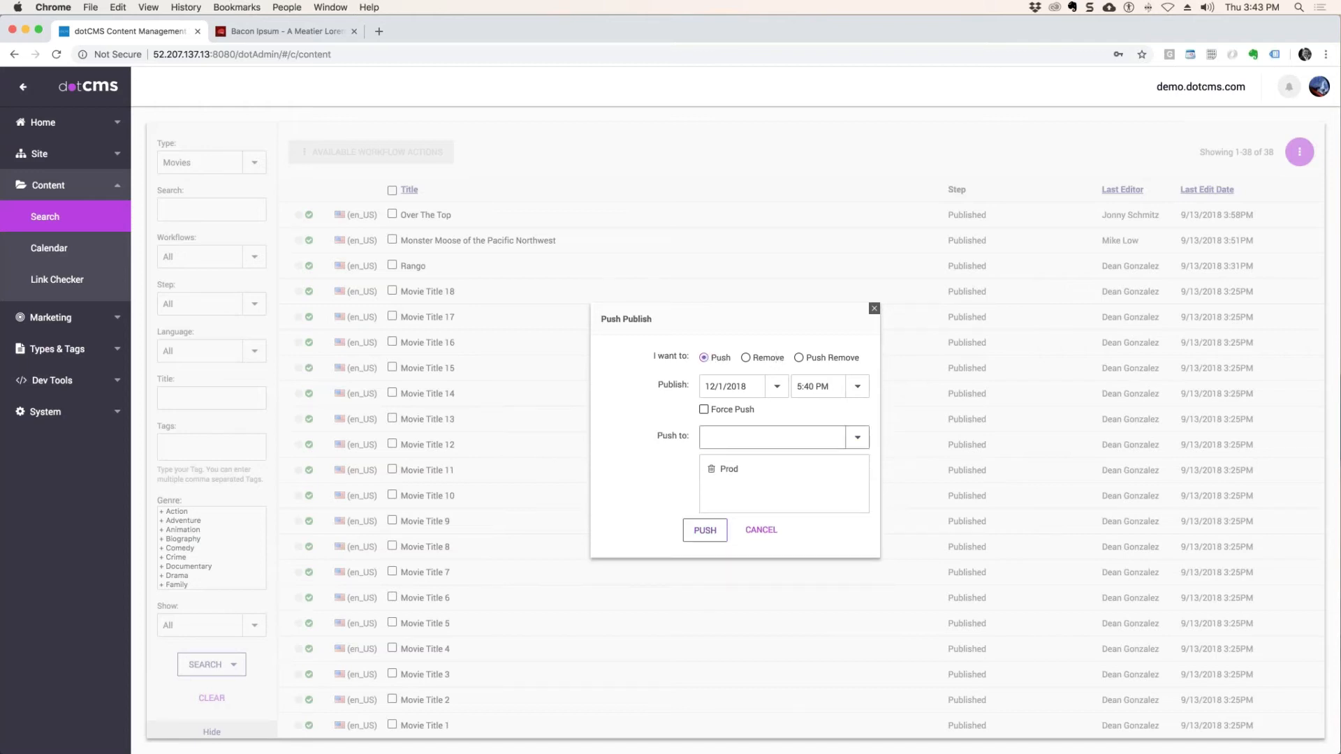
{"action": "left_click", "coordinate": [705, 530]}
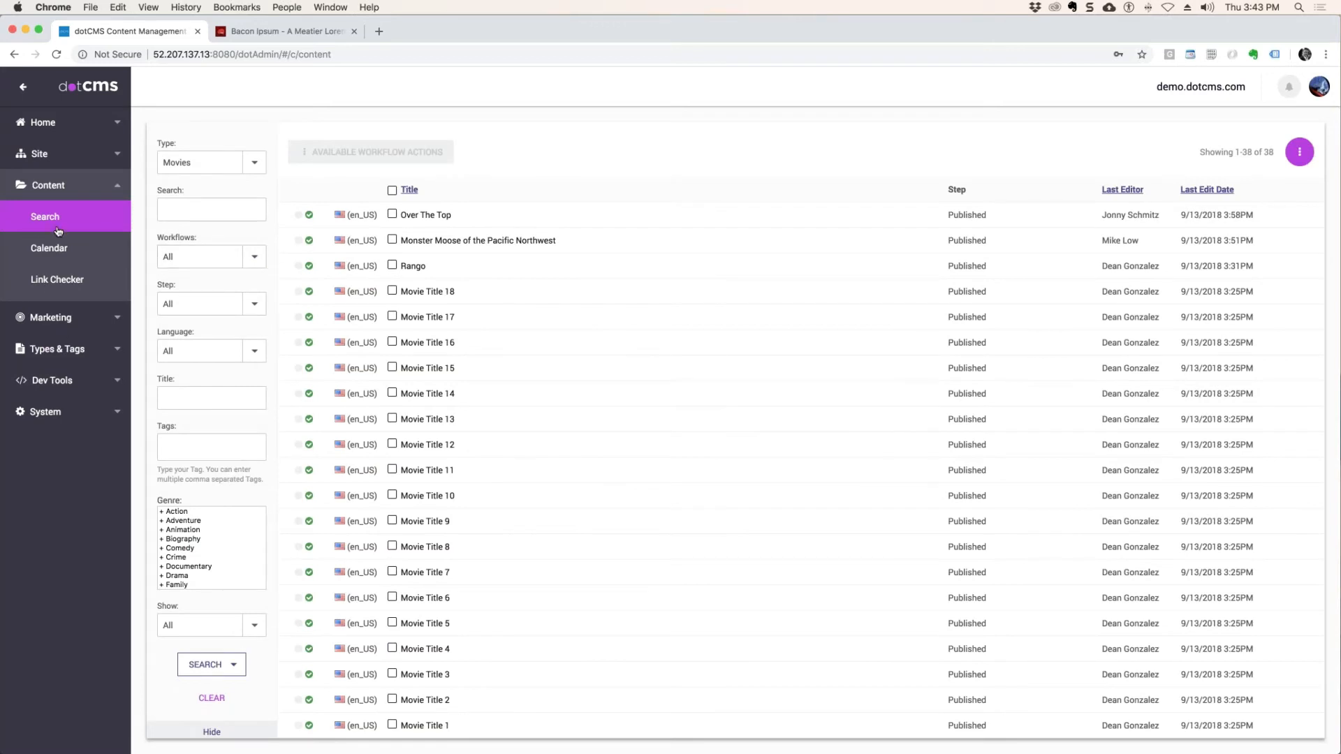
Review the publishing queue's pending items, status history and bundles on the first server.
{"action": "left_click", "coordinate": [47, 166]}
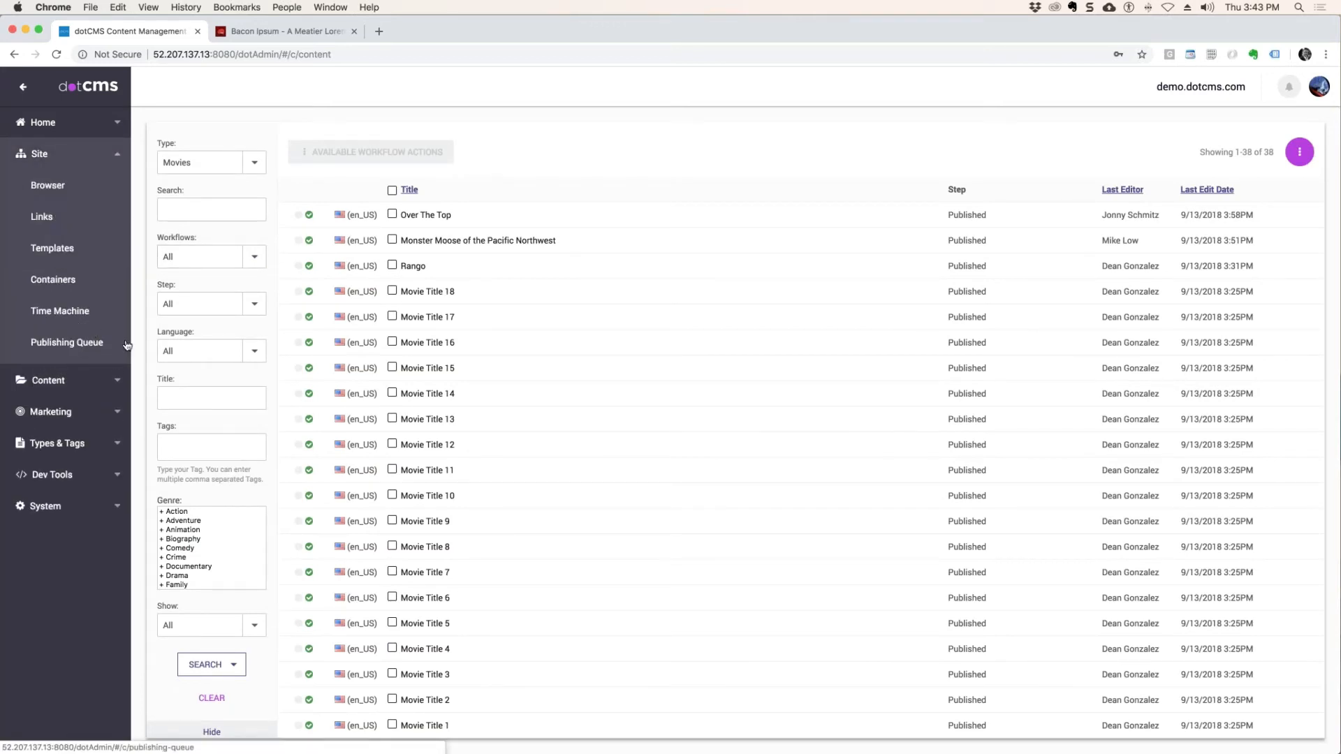
{"action": "left_click", "coordinate": [83, 343]}
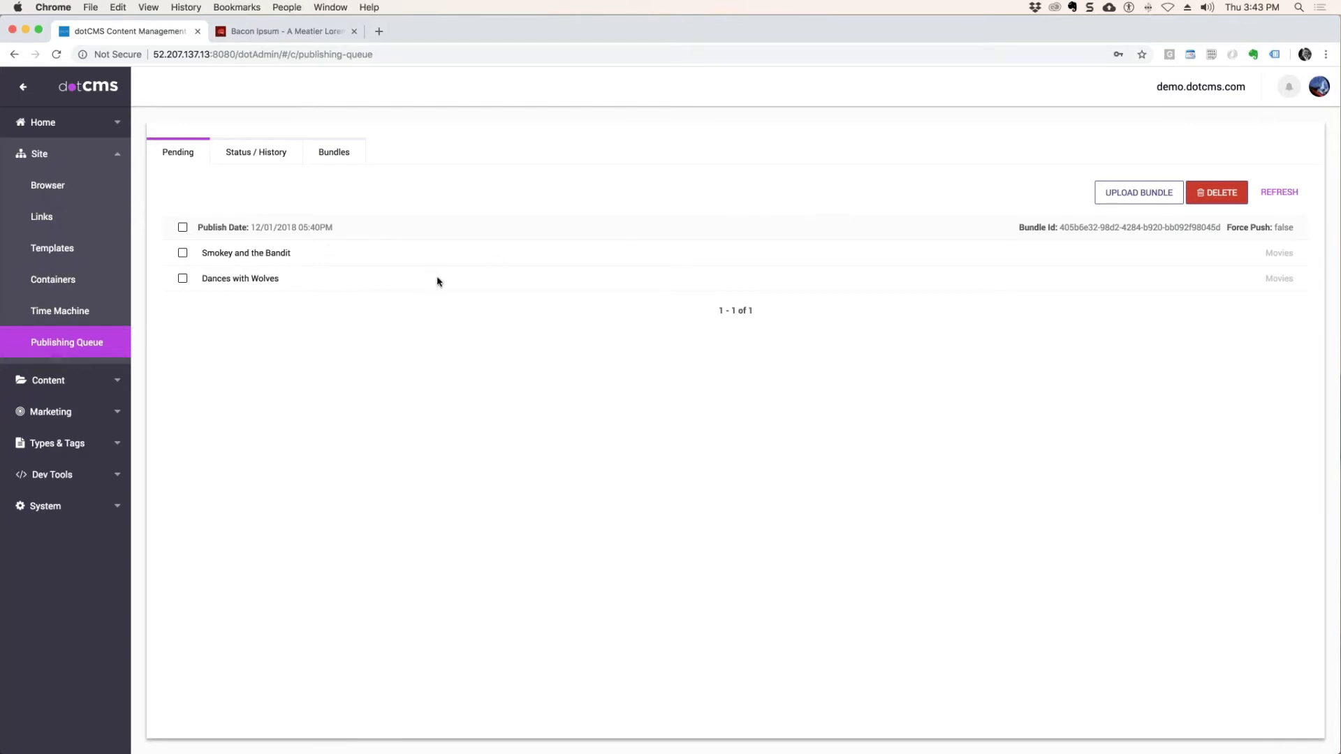
{"action": "left_click", "coordinate": [266, 153]}
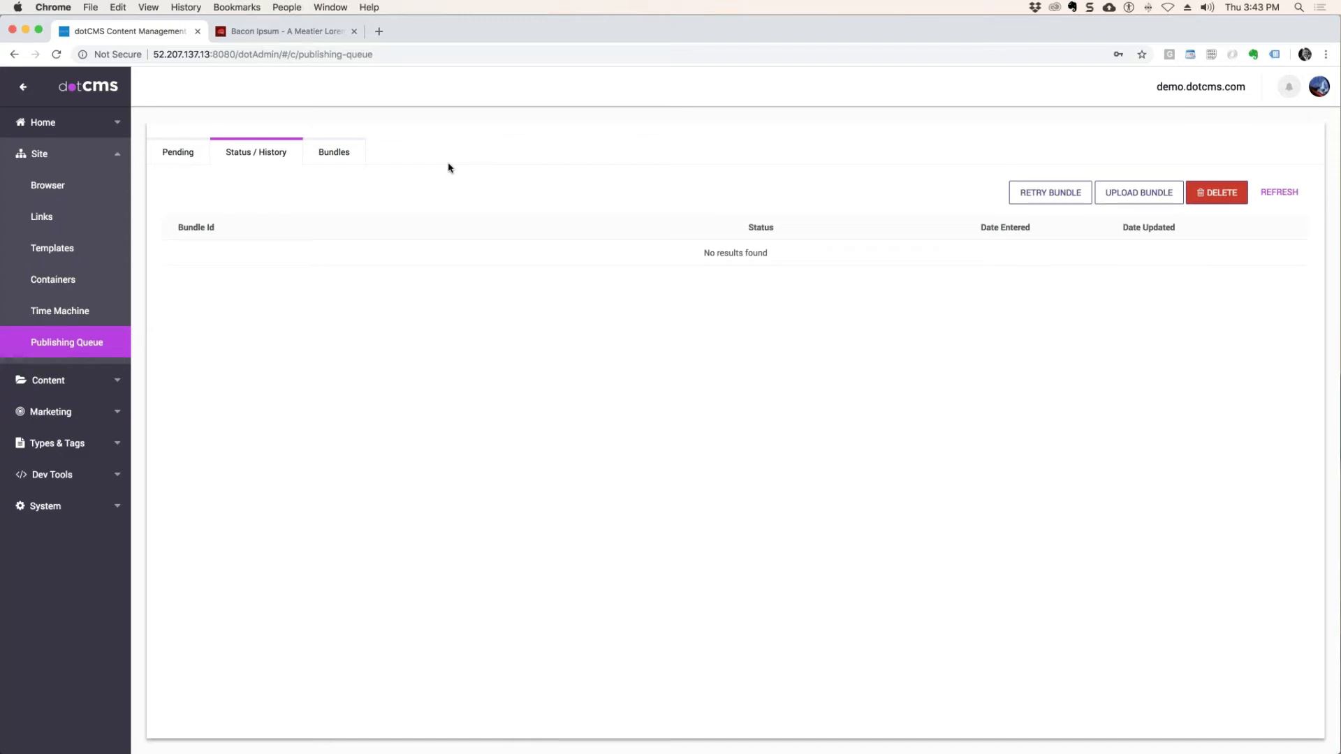
{"action": "left_click", "coordinate": [333, 155]}
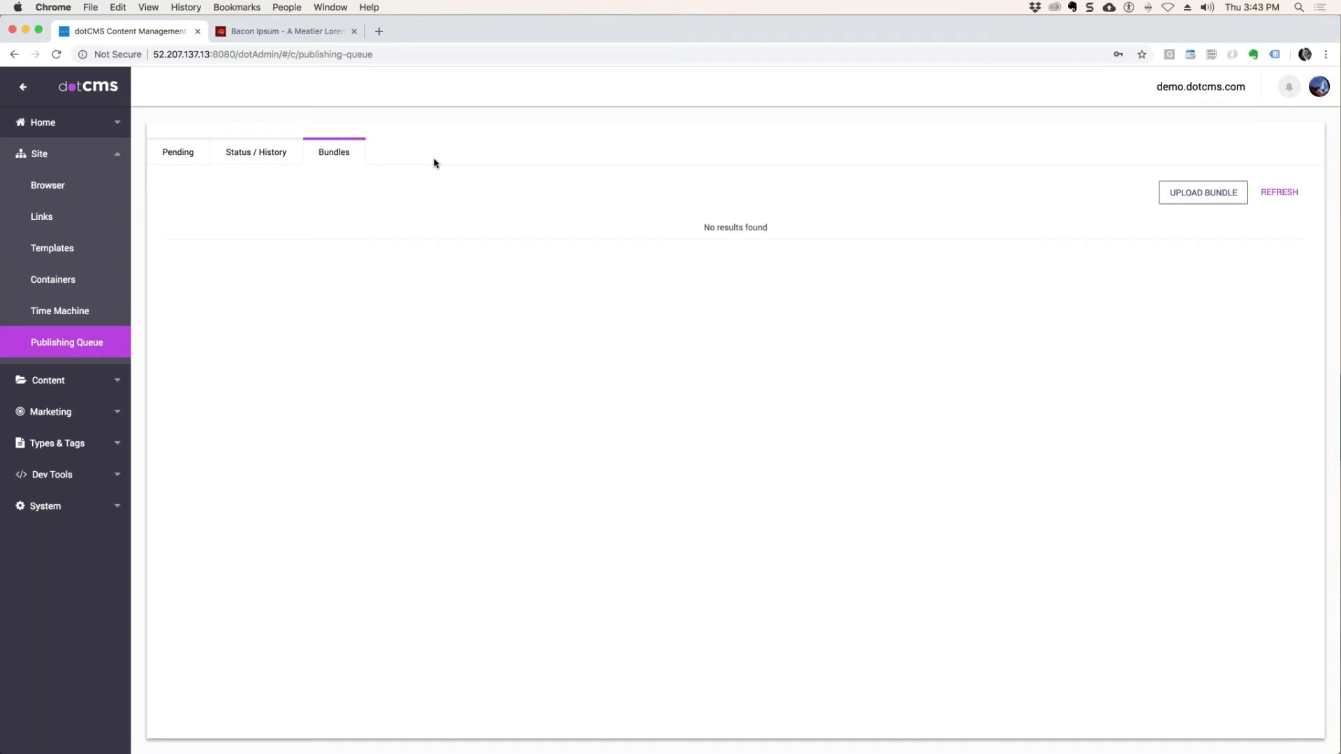
Check and refresh the publishing queue's status history, bundles and pending items for the scheduled push.
{"action": "left_click", "coordinate": [250, 156]}
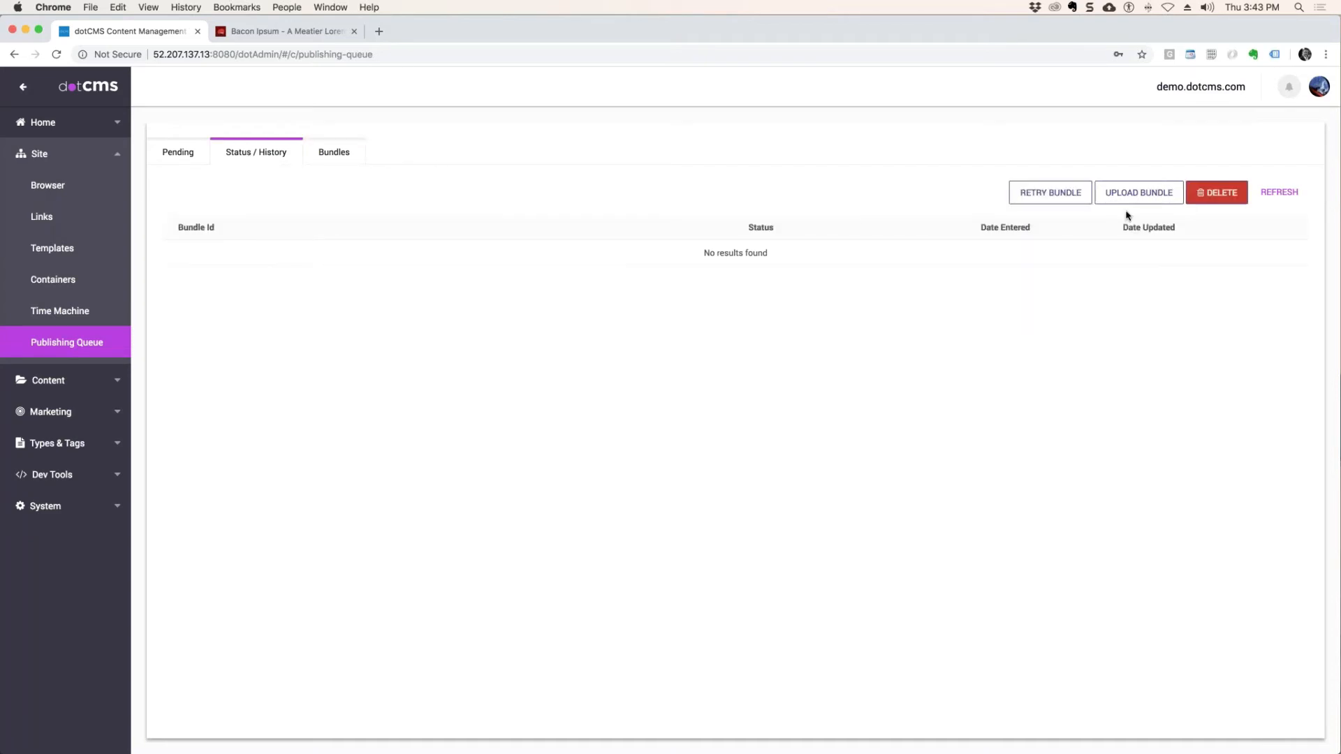
{"action": "left_click", "coordinate": [1280, 194]}
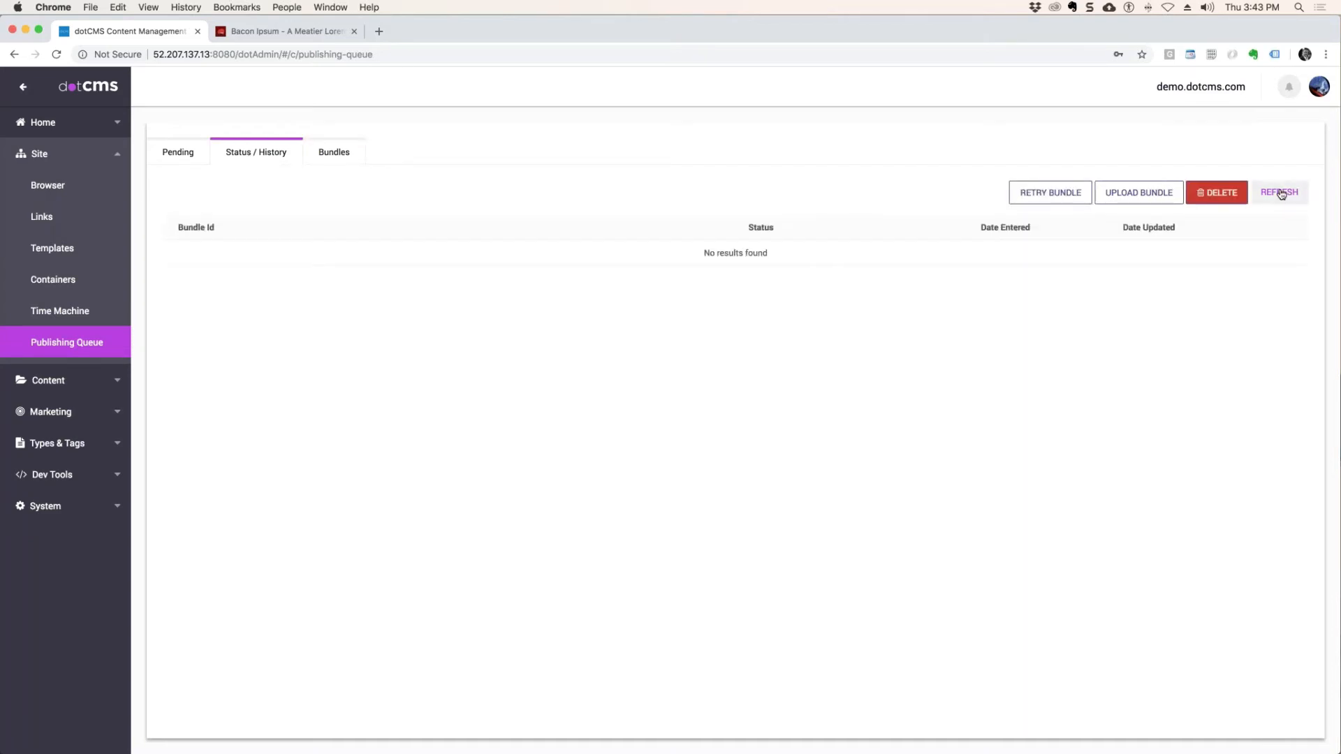
{"action": "left_click", "coordinate": [320, 152]}
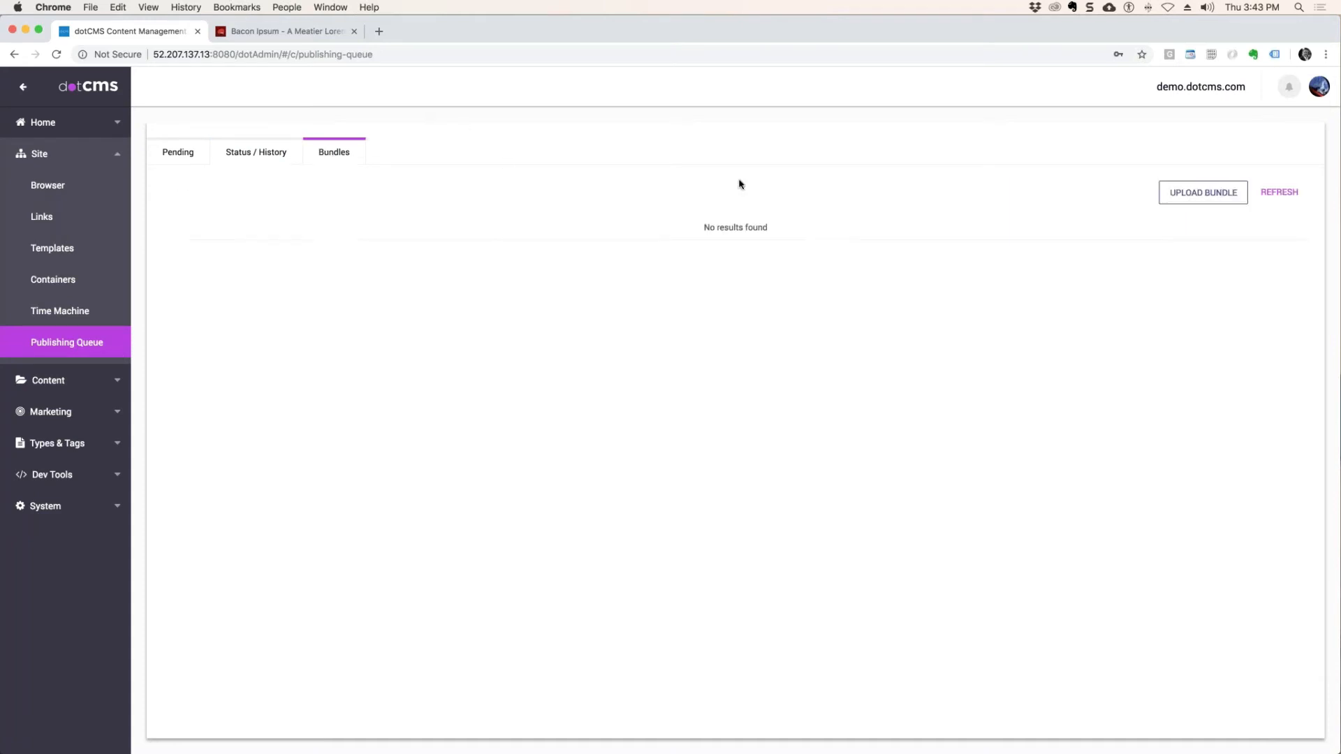
{"action": "left_click", "coordinate": [1285, 196]}
{"action": "left_click", "coordinate": [153, 155]}
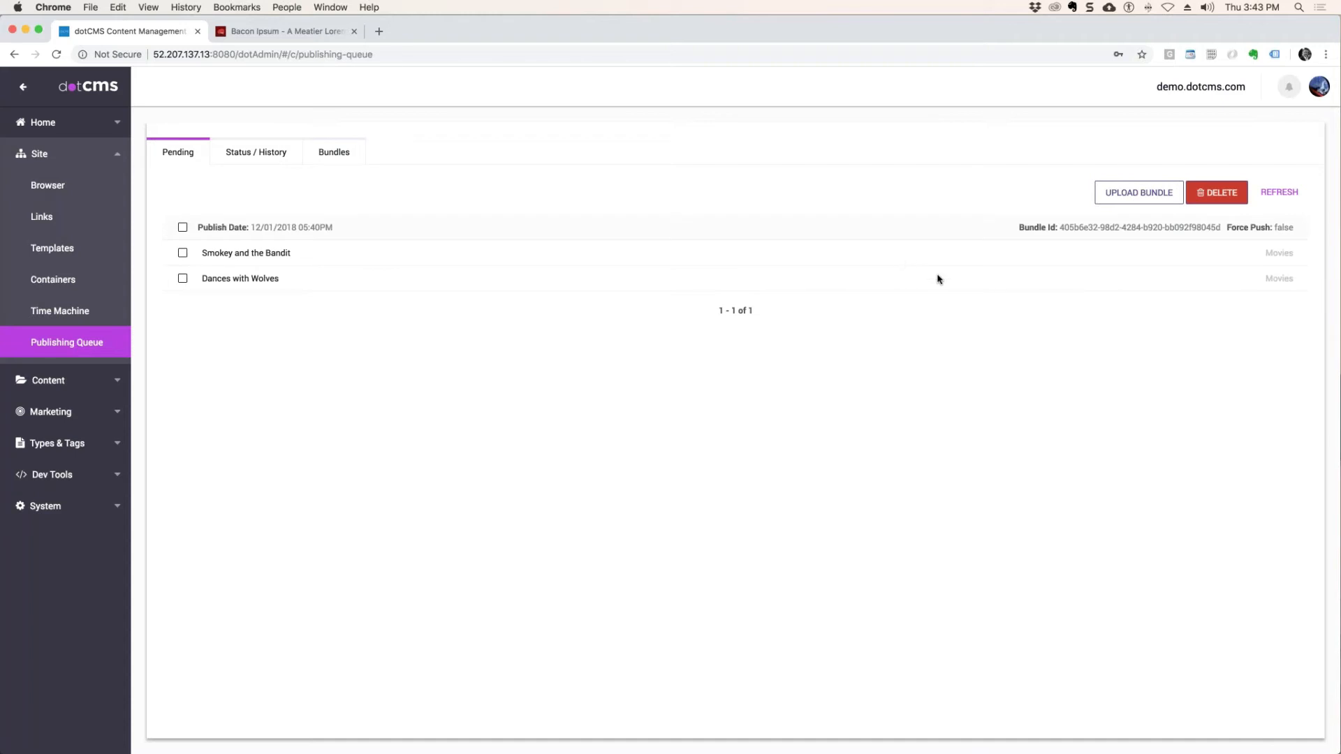
{"action": "left_click", "coordinate": [260, 151]}
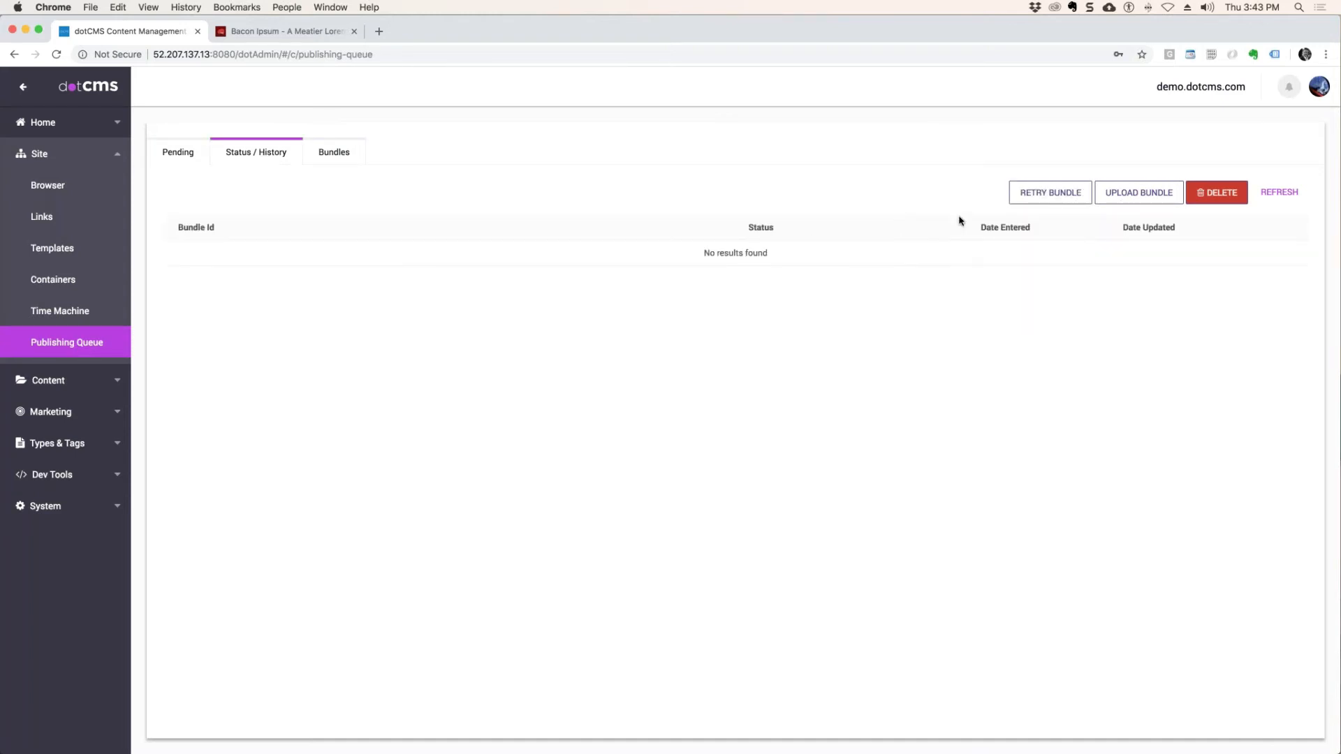
{"action": "left_click", "coordinate": [1275, 197]}
{"action": "left_click", "coordinate": [178, 151]}
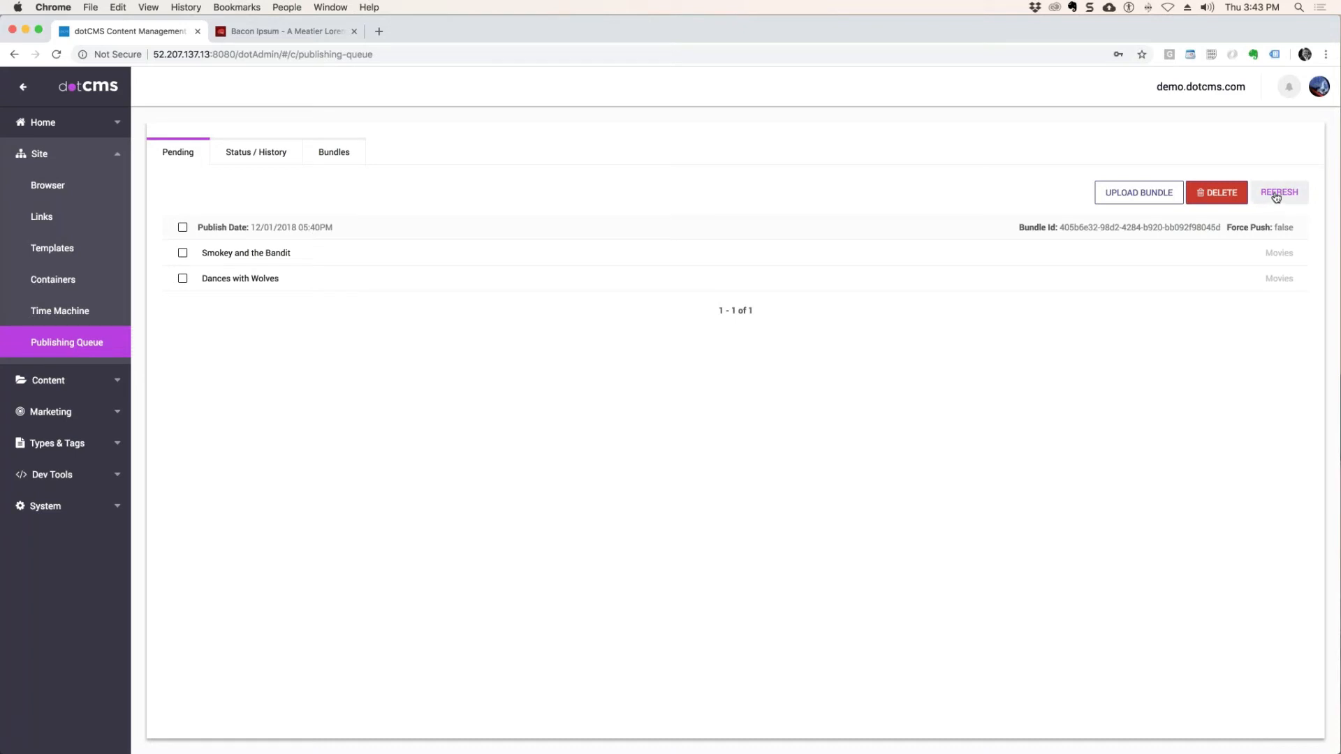
{"action": "left_click", "coordinate": [256, 151]}
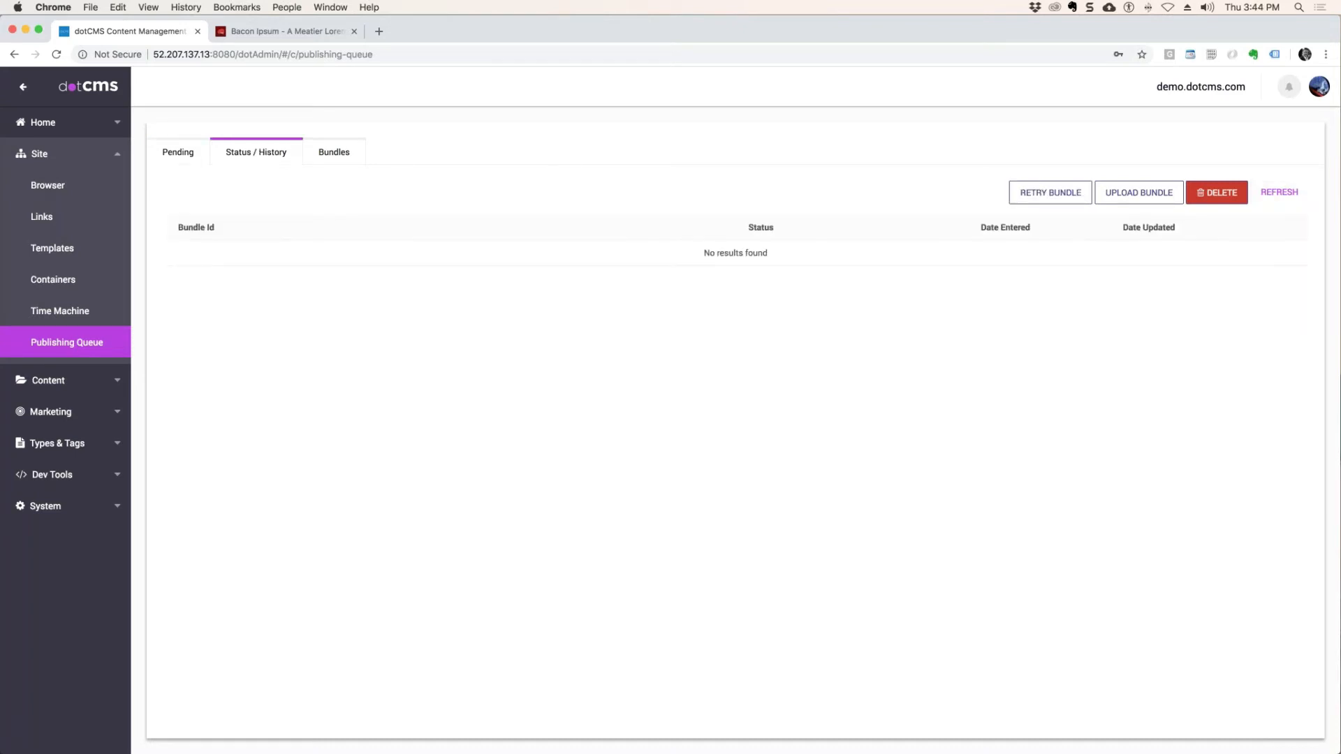
{"action": "left_click", "coordinate": [196, 152]}
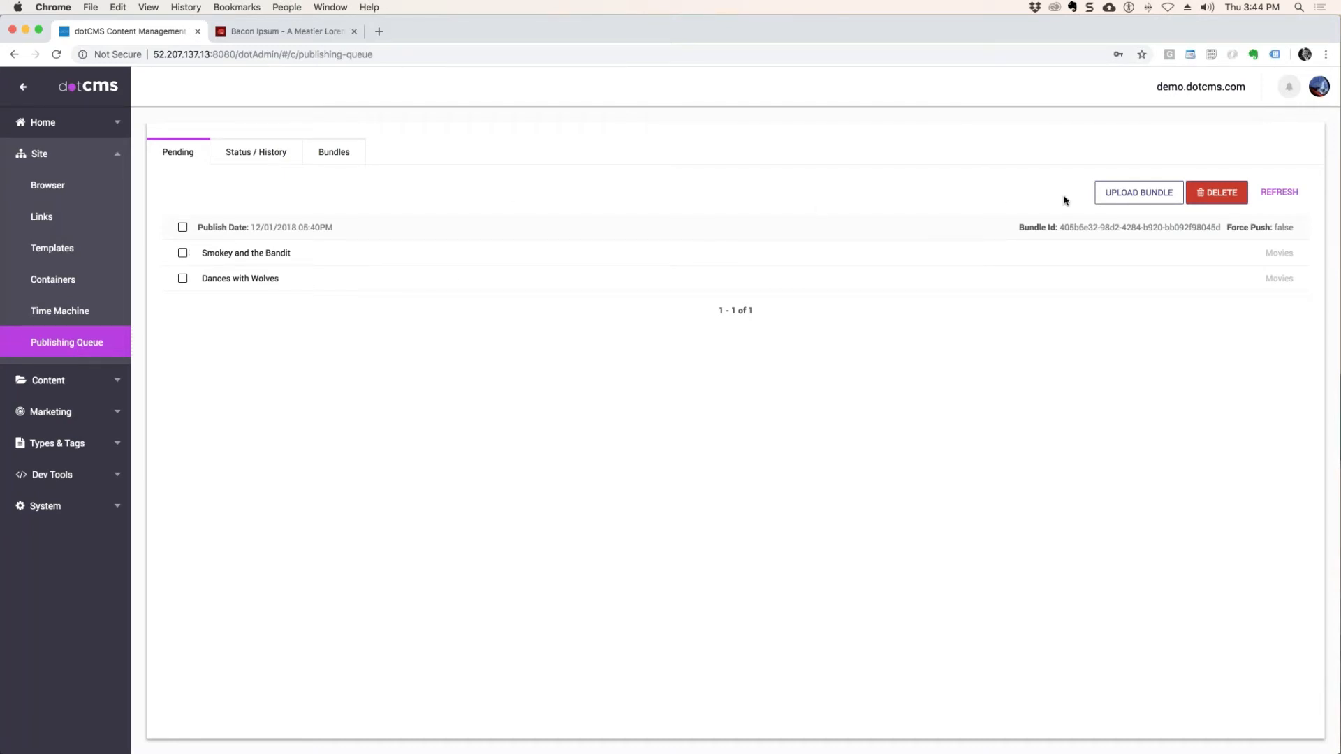
Refresh the queue's status history and delete the pending bundle scheduled for 12/01/2018.
{"action": "left_click", "coordinate": [233, 152]}
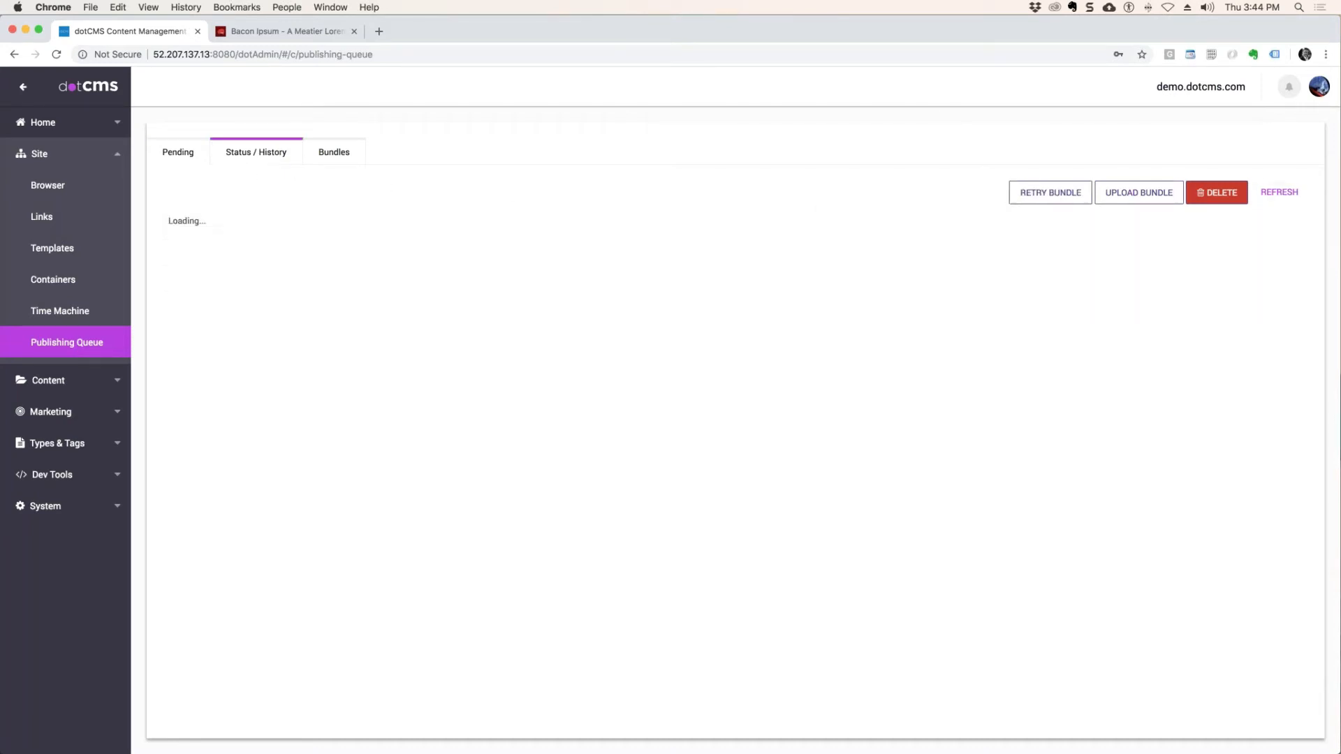
{"action": "left_click", "coordinate": [1276, 195]}
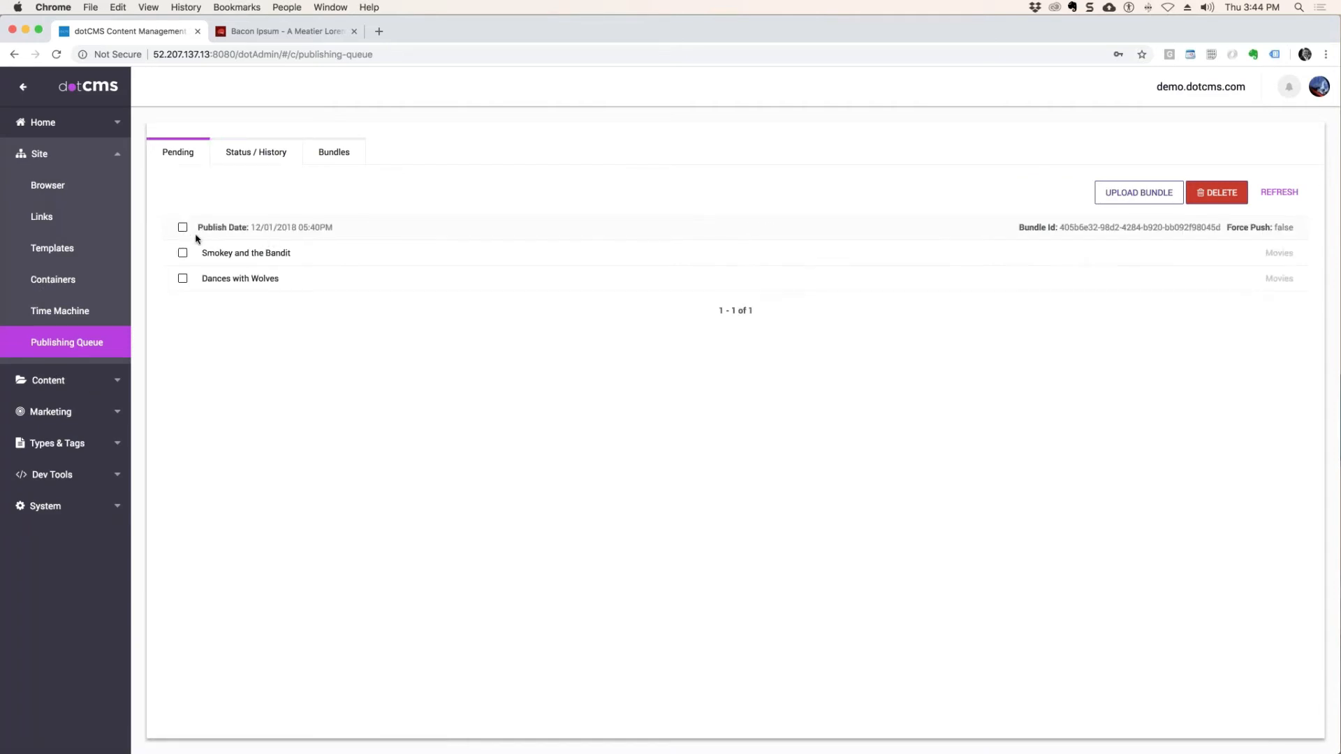
{"action": "left_click", "coordinate": [183, 228]}
{"action": "left_click", "coordinate": [1224, 197]}
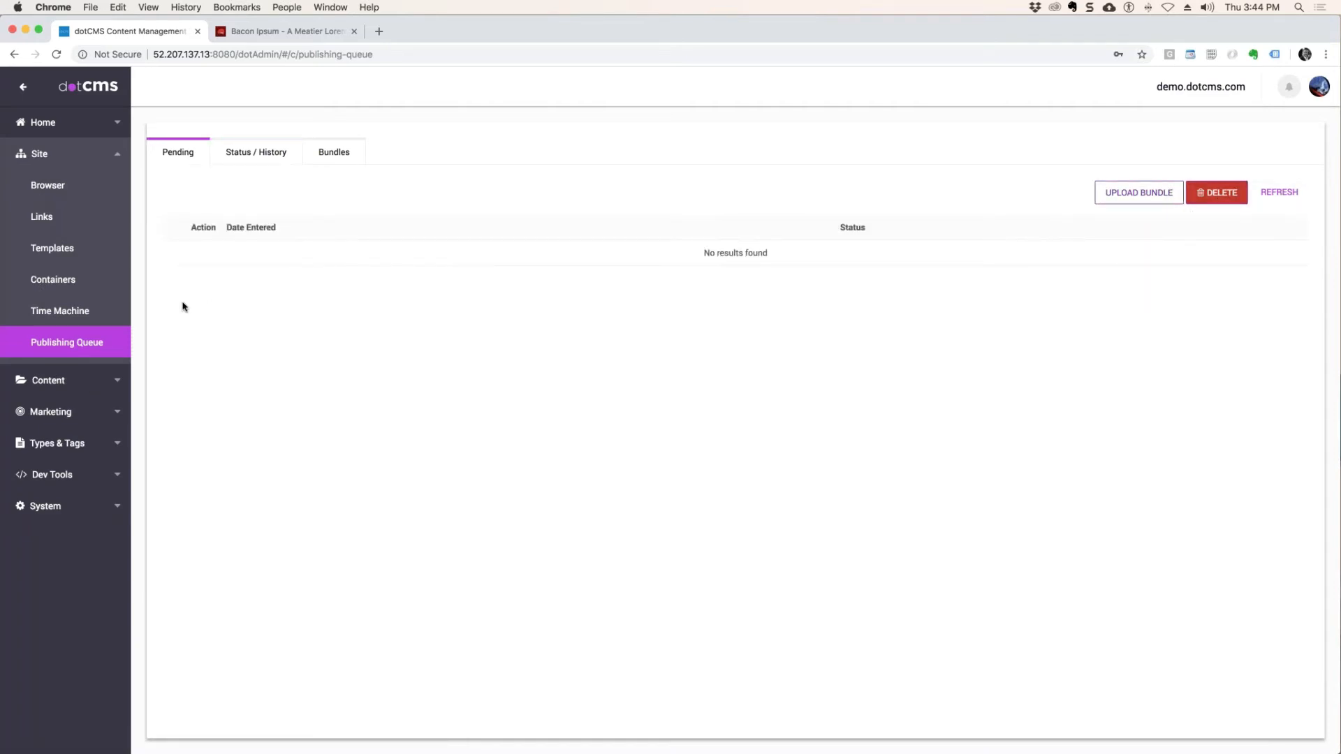
Select the movies Smokey and the Bandit and Dances with Wolves in the content search.
{"action": "left_click", "coordinate": [47, 383]}
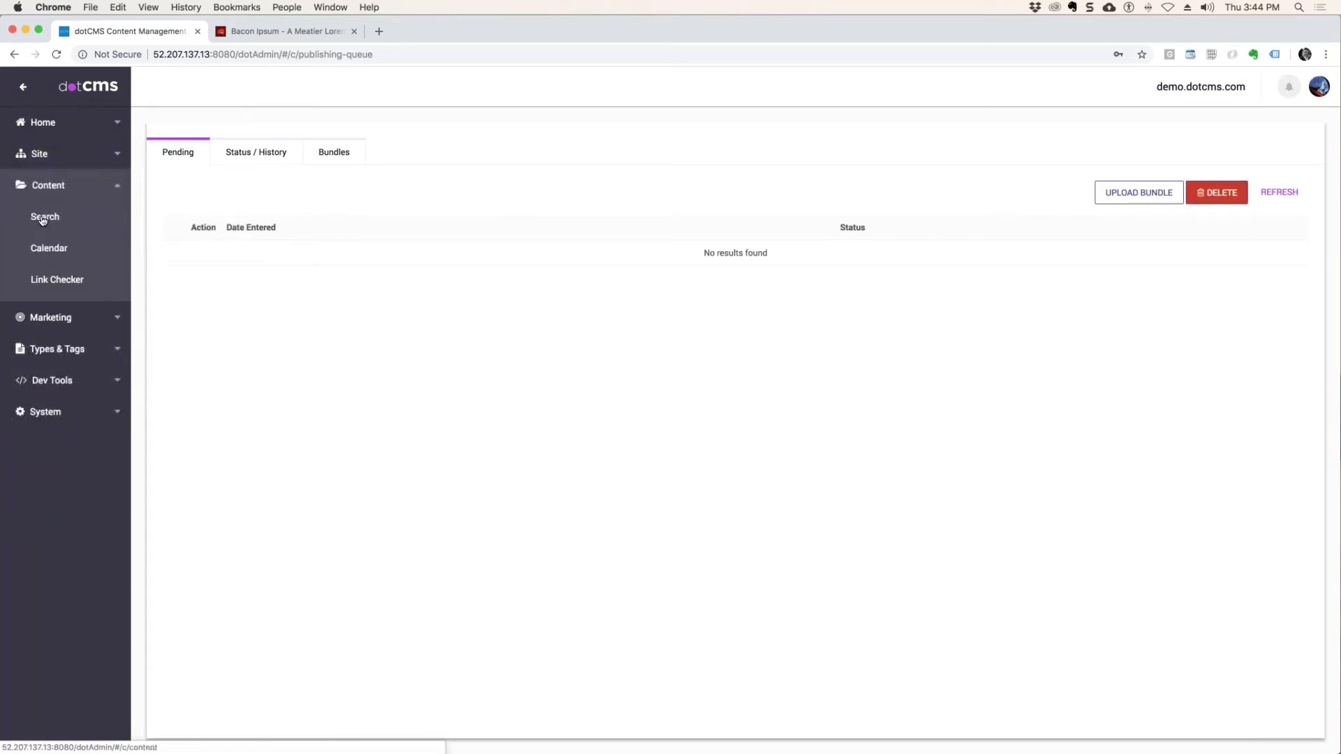
{"action": "left_click", "coordinate": [44, 218]}
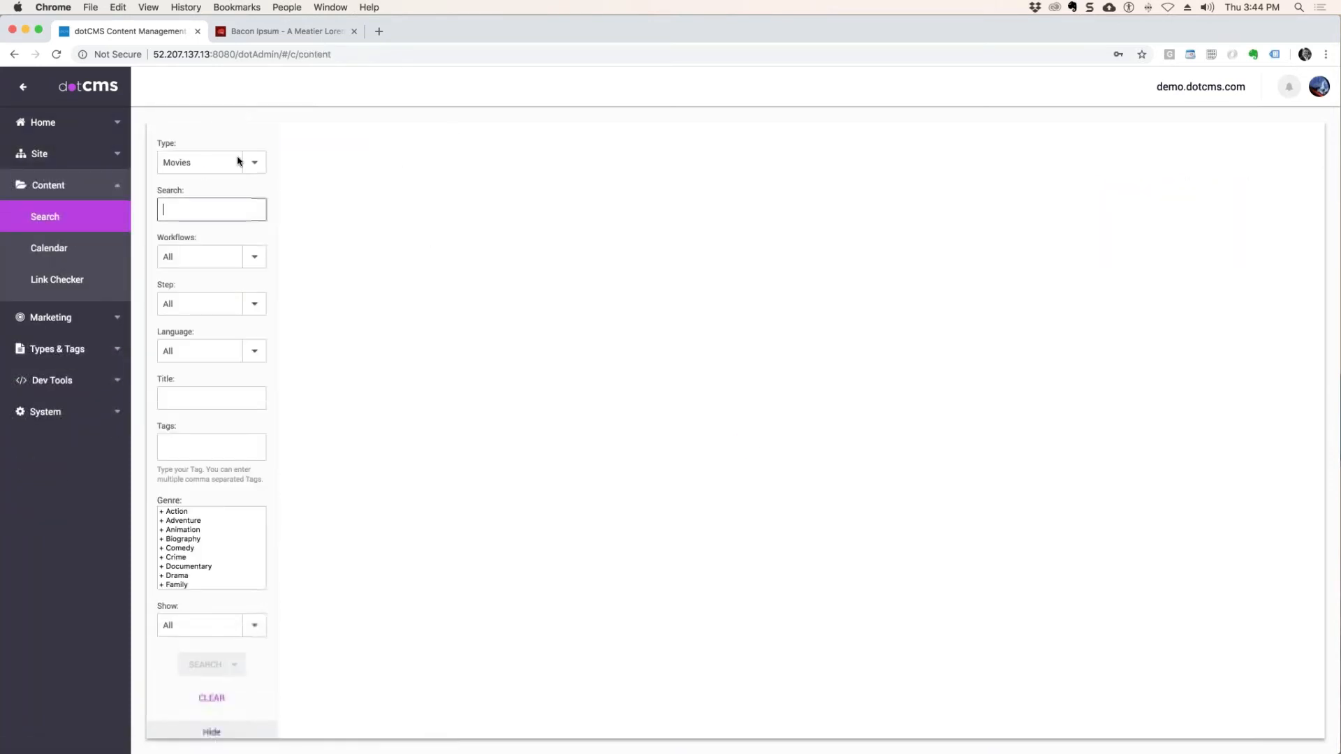
{"action": "scroll", "coordinate": [496, 479], "scroll_direction": "down", "scroll_amount": 10}
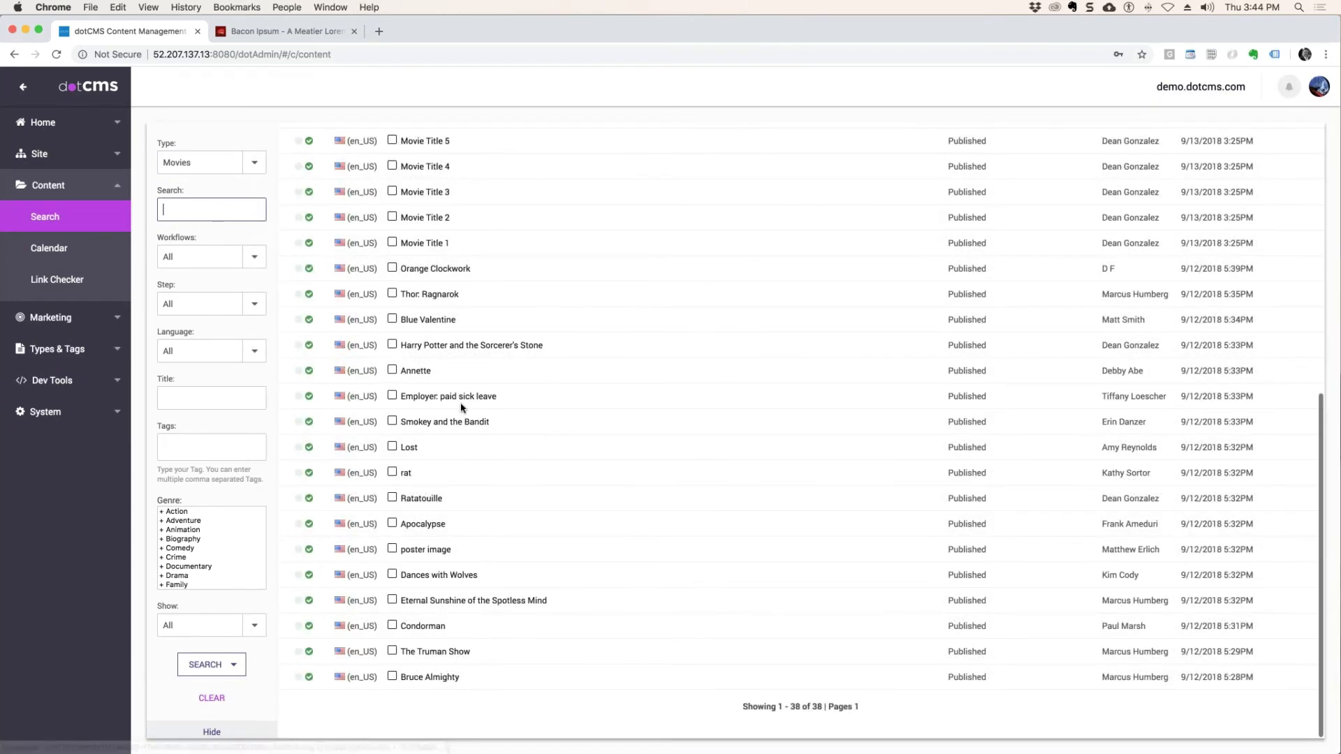
{"action": "left_click", "coordinate": [392, 421]}
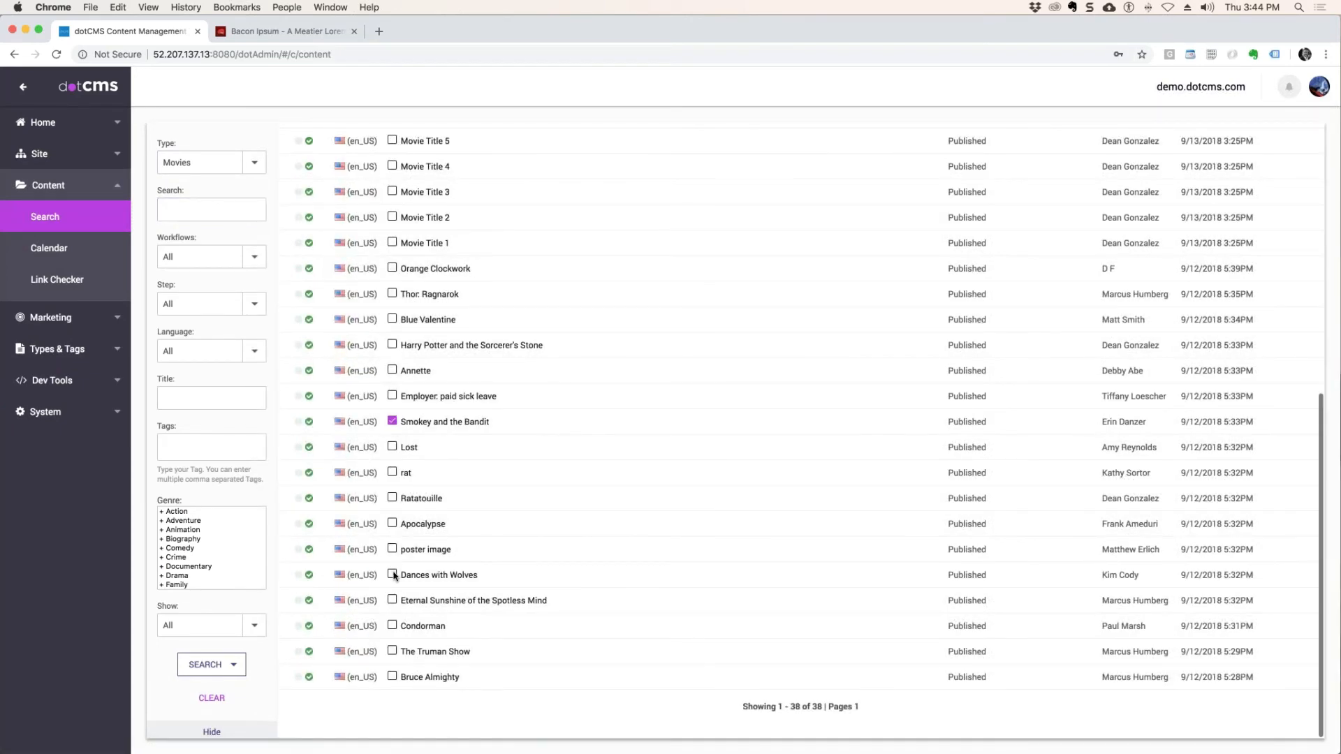
{"action": "scroll", "coordinate": [924, 172], "scroll_direction": "up", "scroll_amount": 10}
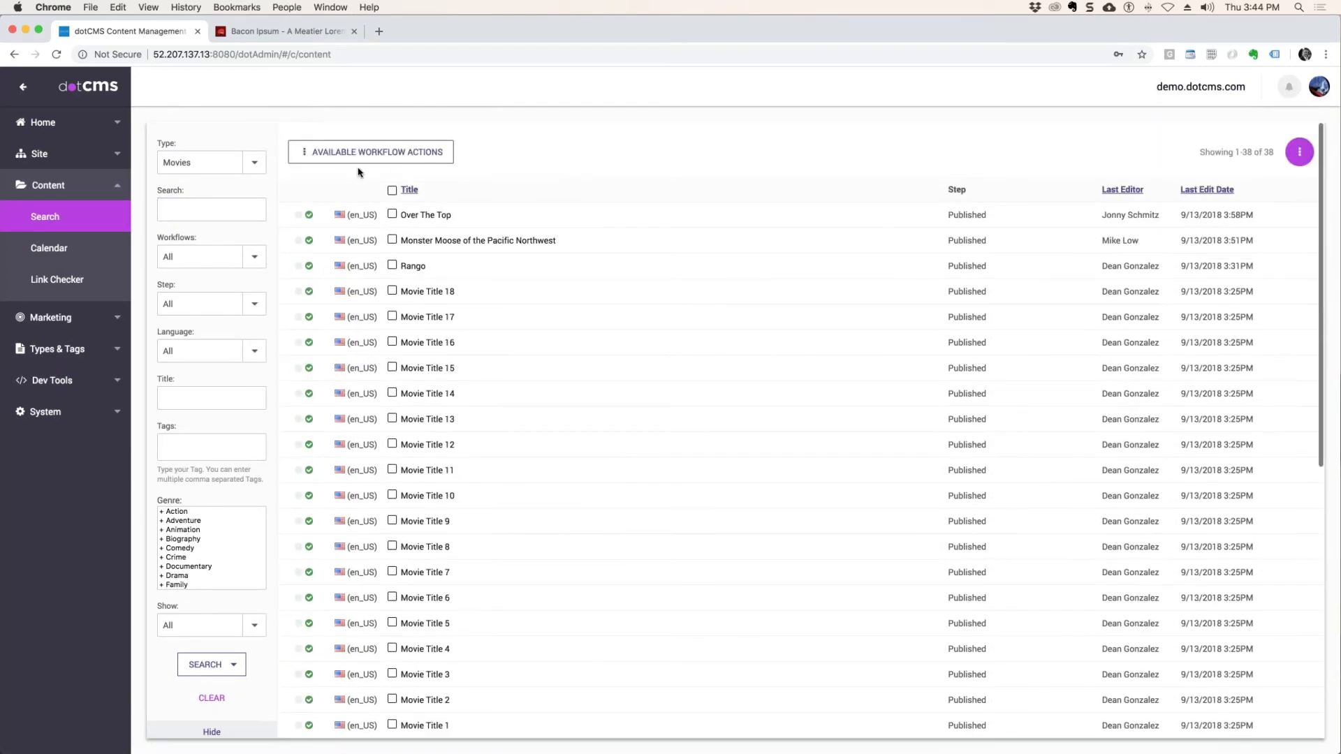
Push publish the two selected movies through the available workflow actions.
{"action": "left_click", "coordinate": [398, 151]}
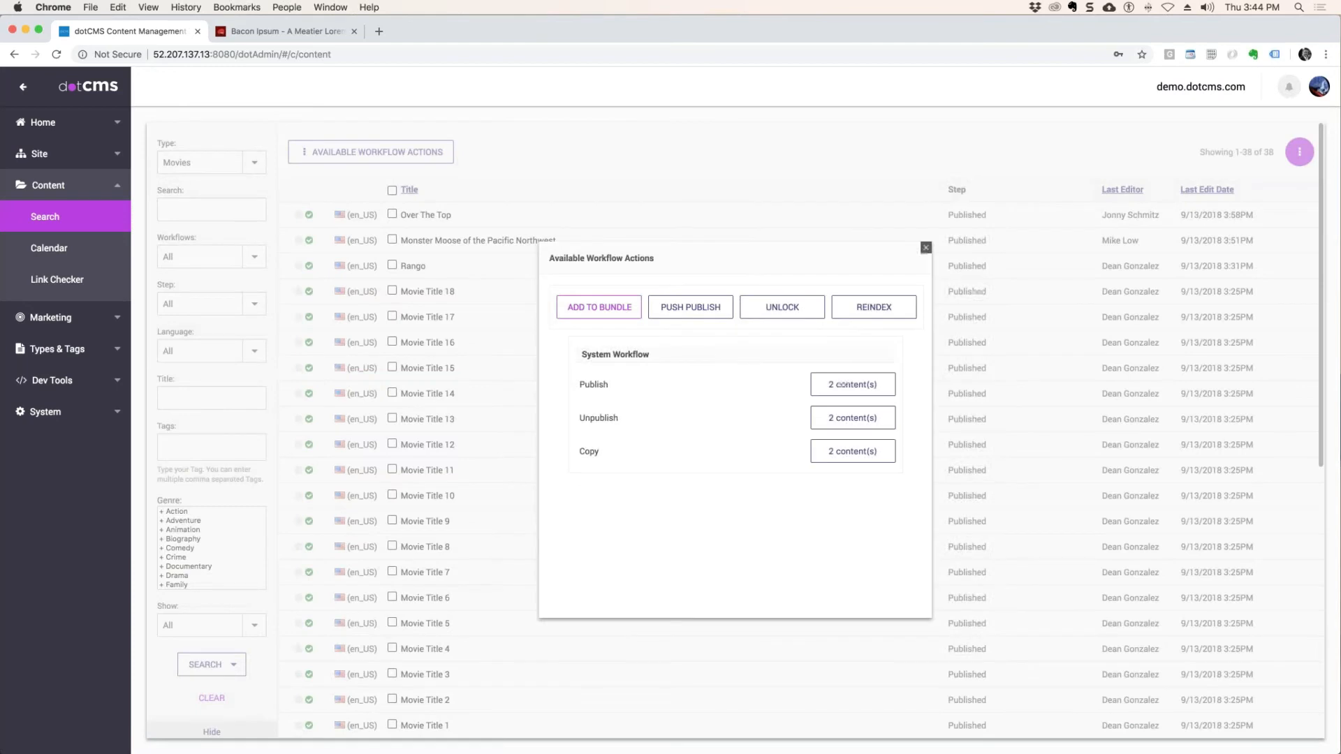
{"action": "left_click", "coordinate": [689, 306]}
{"action": "left_click", "coordinate": [707, 536]}
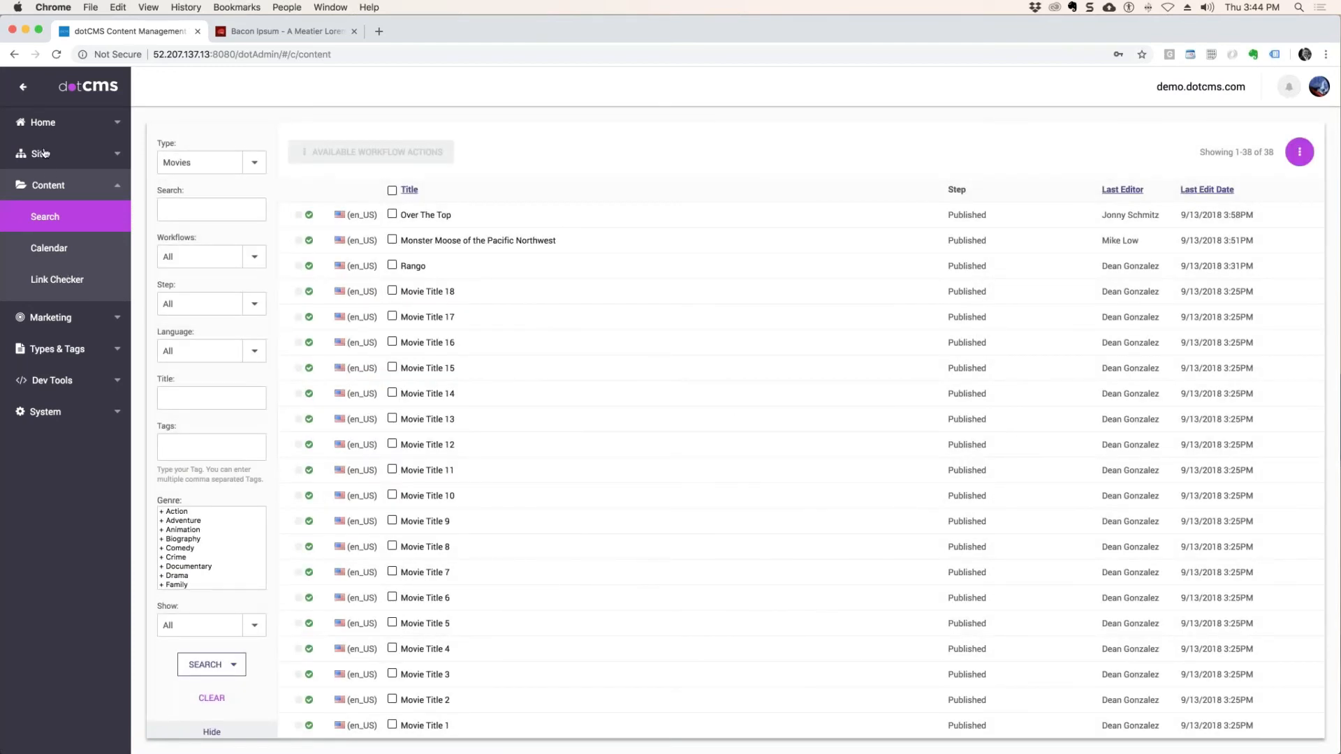
Check the new bundle in the publishing queue and refresh its status history until the push has been processed.
{"action": "left_click", "coordinate": [51, 183]}
{"action": "left_click", "coordinate": [41, 155]}
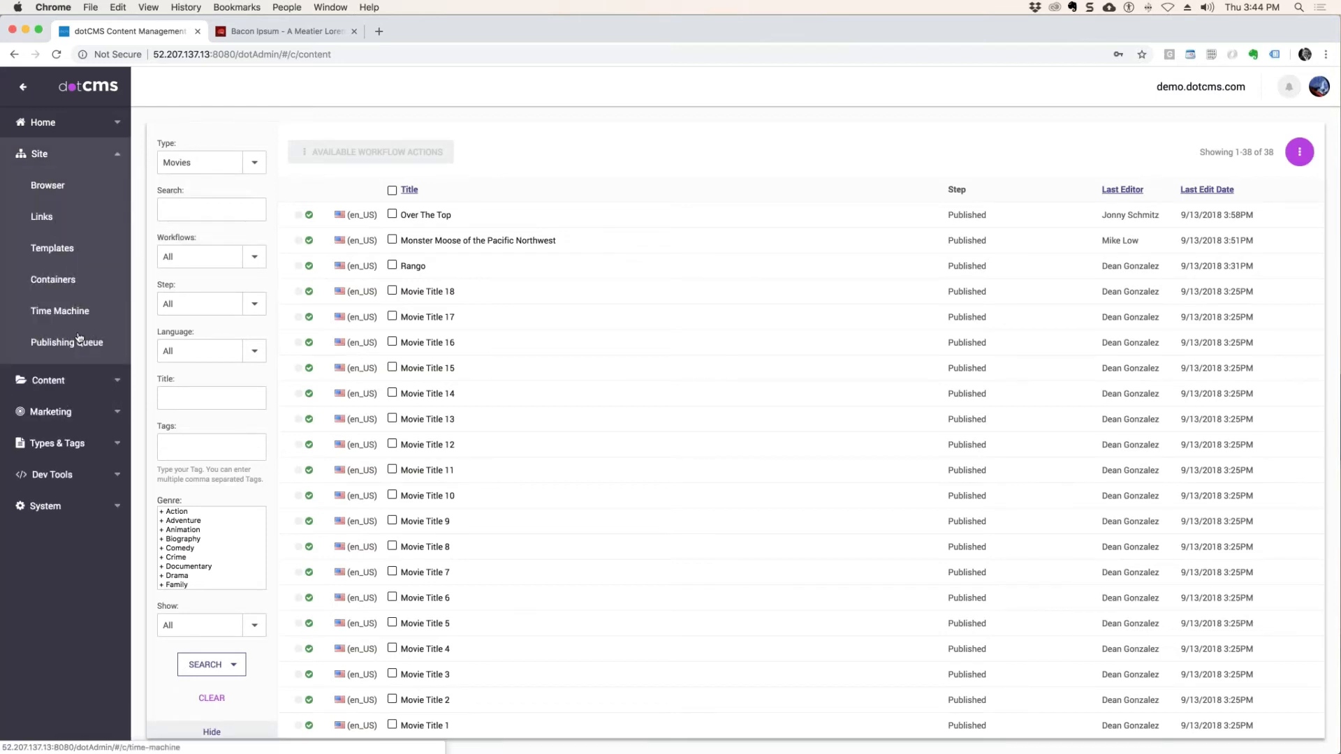
{"action": "left_click", "coordinate": [76, 342]}
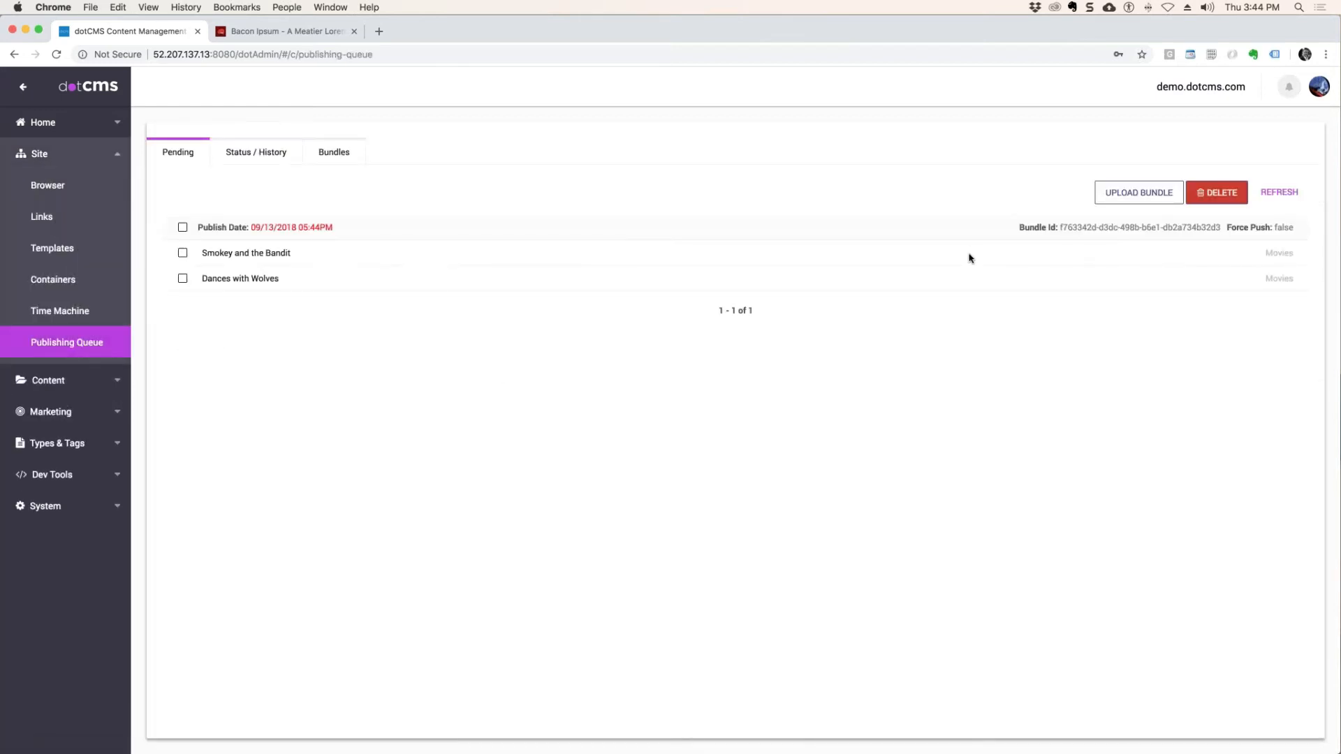
{"action": "left_click", "coordinate": [260, 157]}
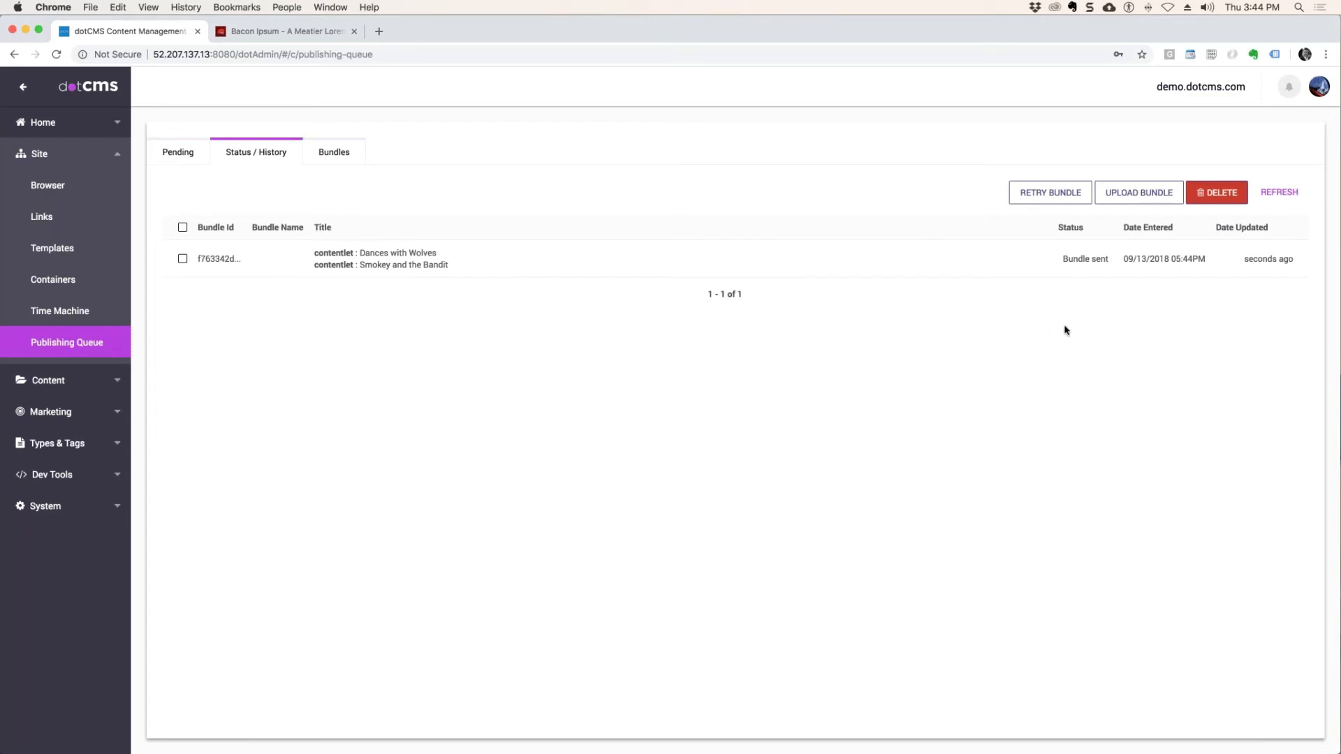
{"action": "triple_click", "coordinate": [1109, 258]}
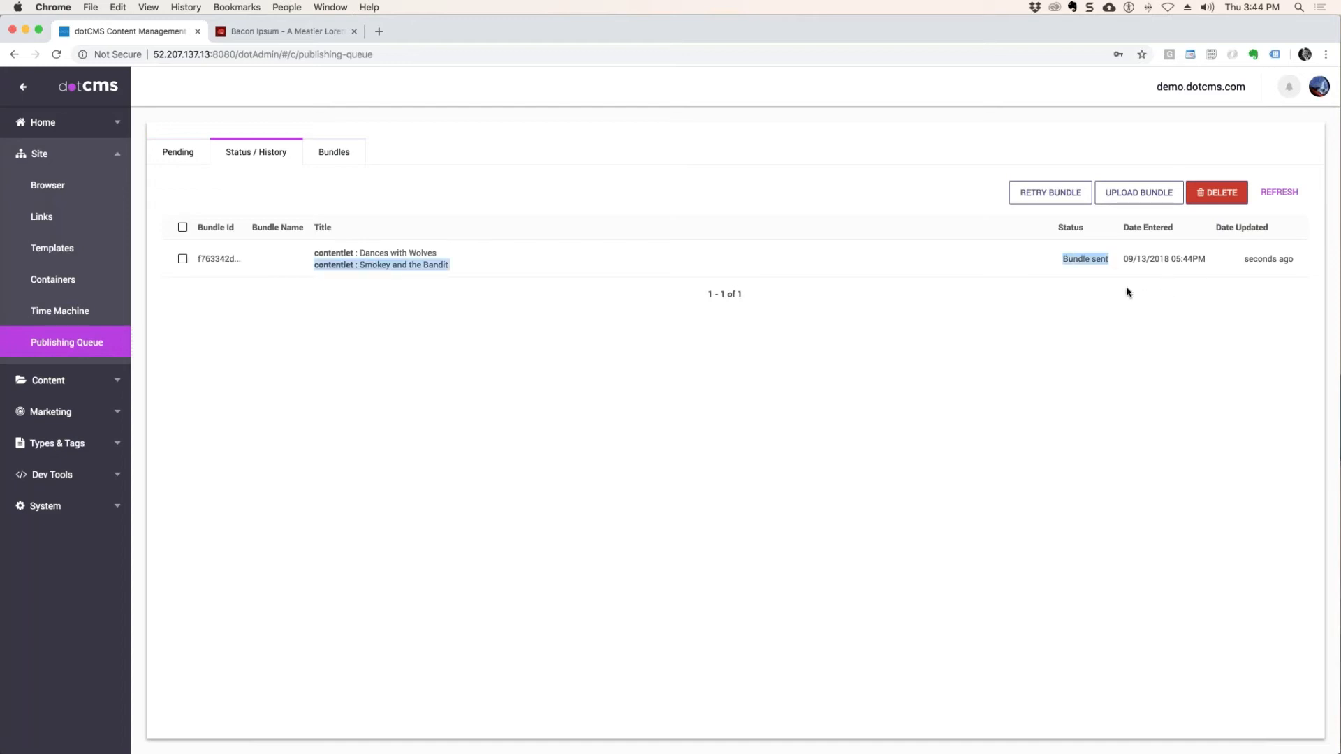
{"action": "left_click", "coordinate": [1281, 193]}
{"action": "left_click", "coordinate": [1281, 193]}
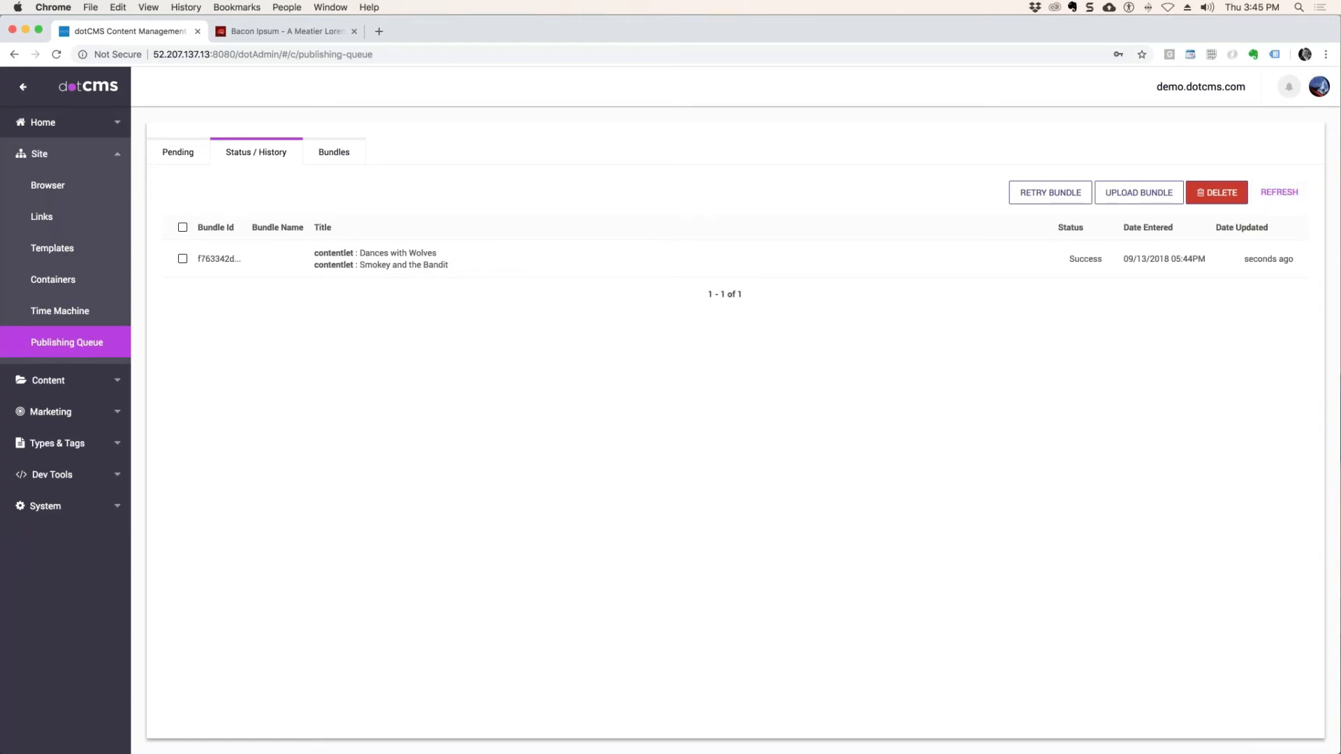
Switch to the receiving server's browser window and filter its content search to the type Movies.
{"action": "left_click_drag", "start_coordinate": [1340, 753], "coordinate": [427, 34]}
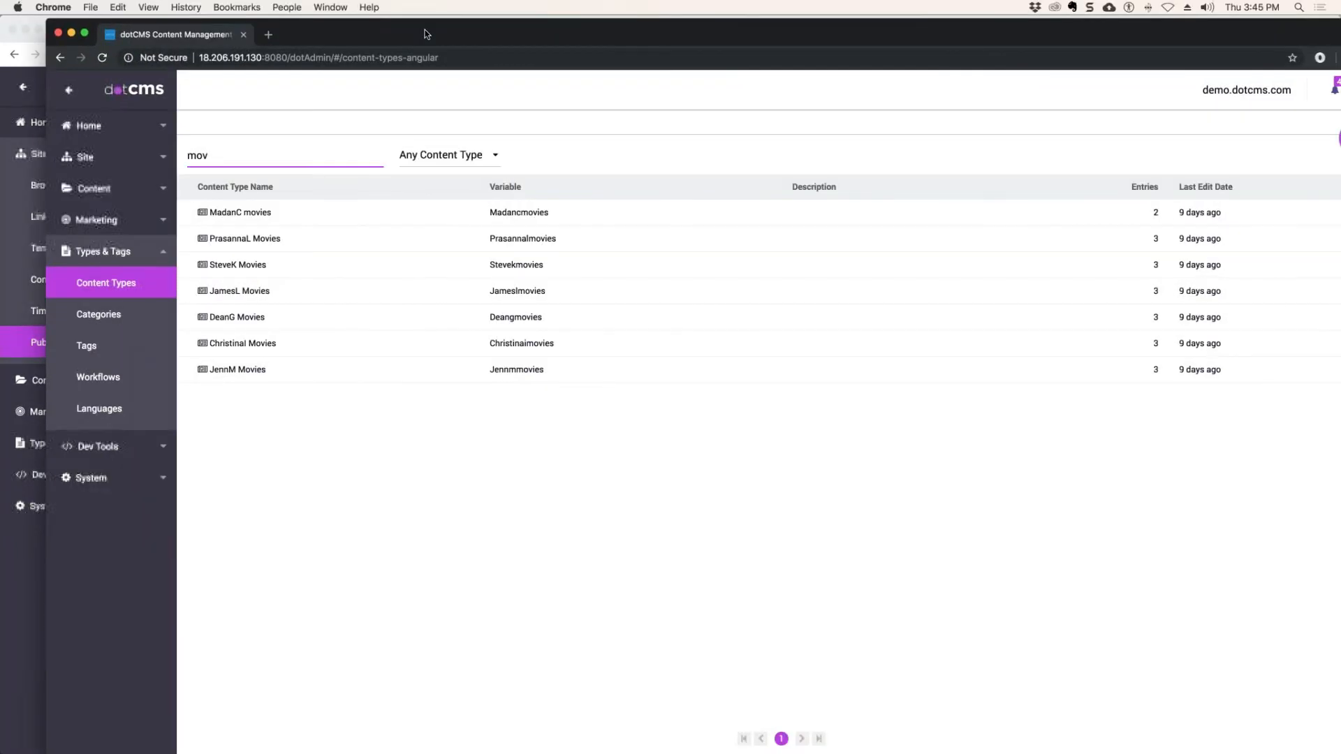
{"action": "left_click", "coordinate": [99, 190]}
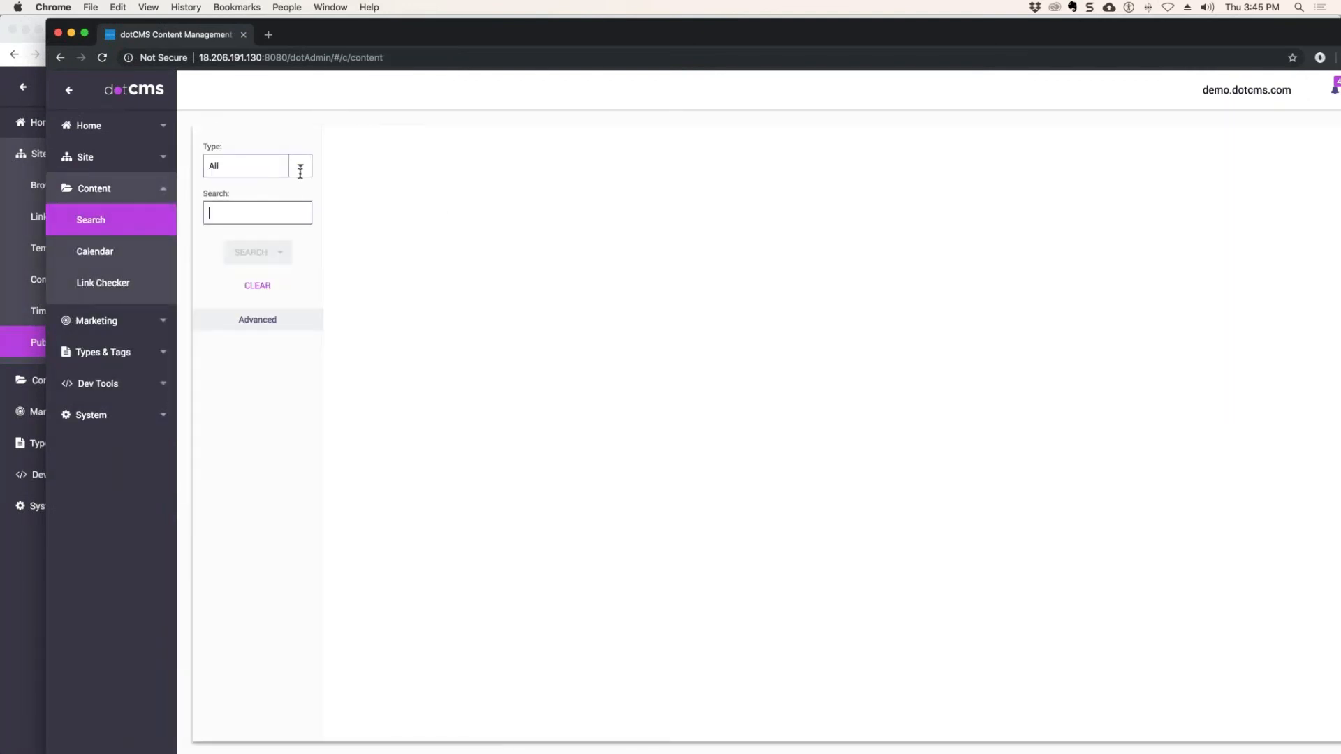
{"action": "left_click", "coordinate": [240, 162]}
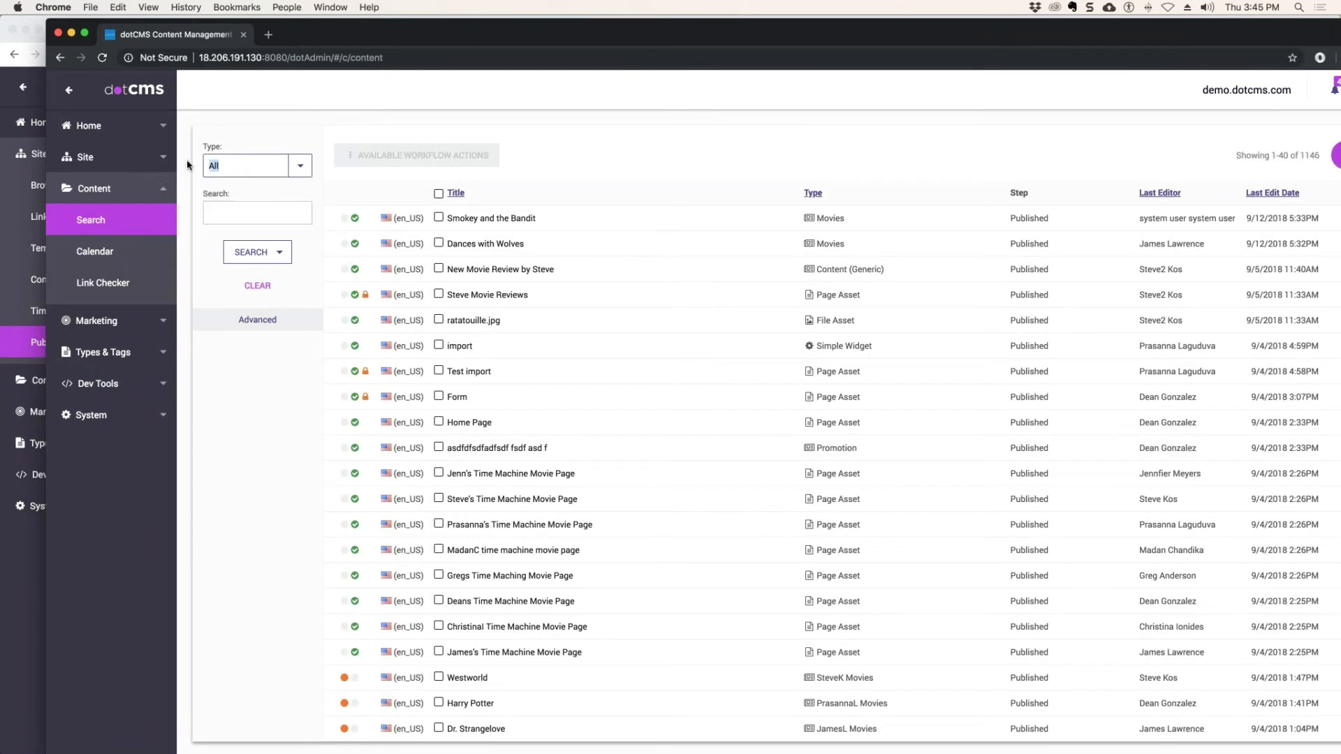
{"action": "type", "text": "Movies"}
{"action": "left_click", "coordinate": [235, 191]}
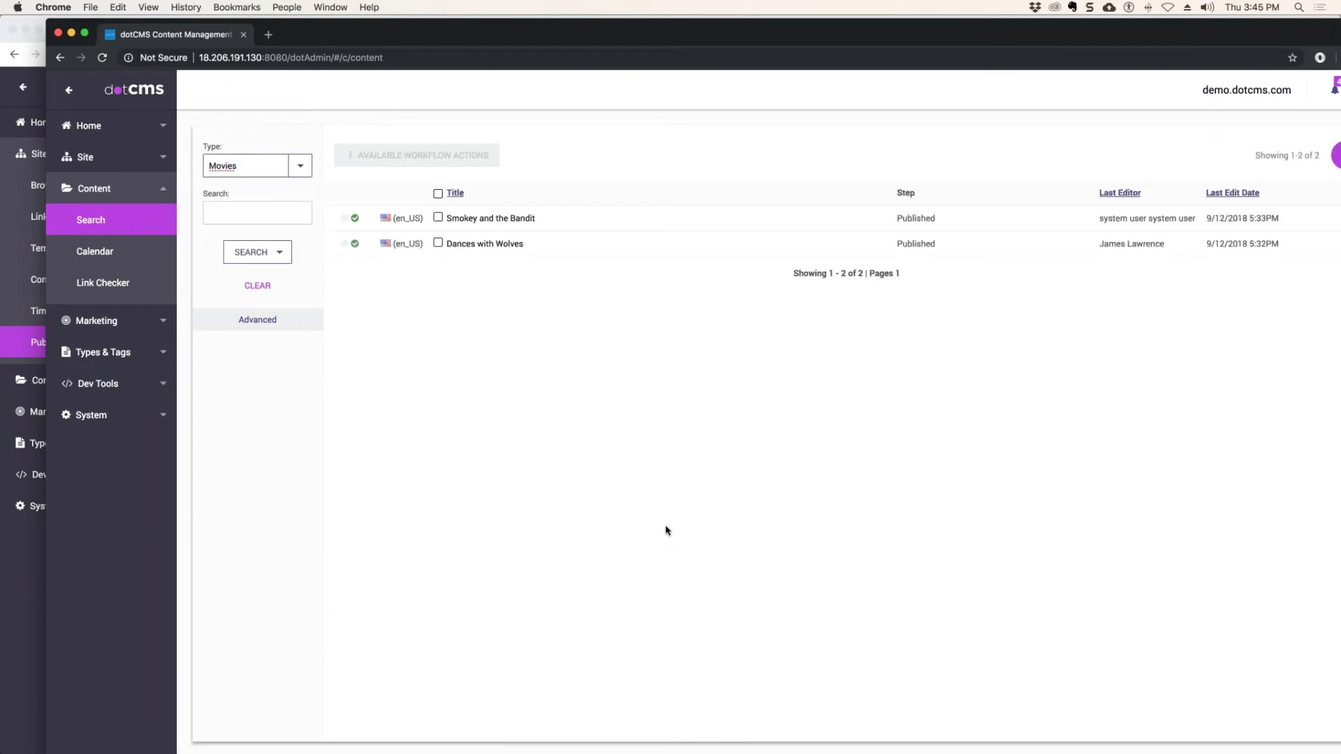
Examine the pushed Smokey and the Bandit entry on the receiving server, especially its Genre field, and close it.
{"action": "left_click", "coordinate": [519, 222]}
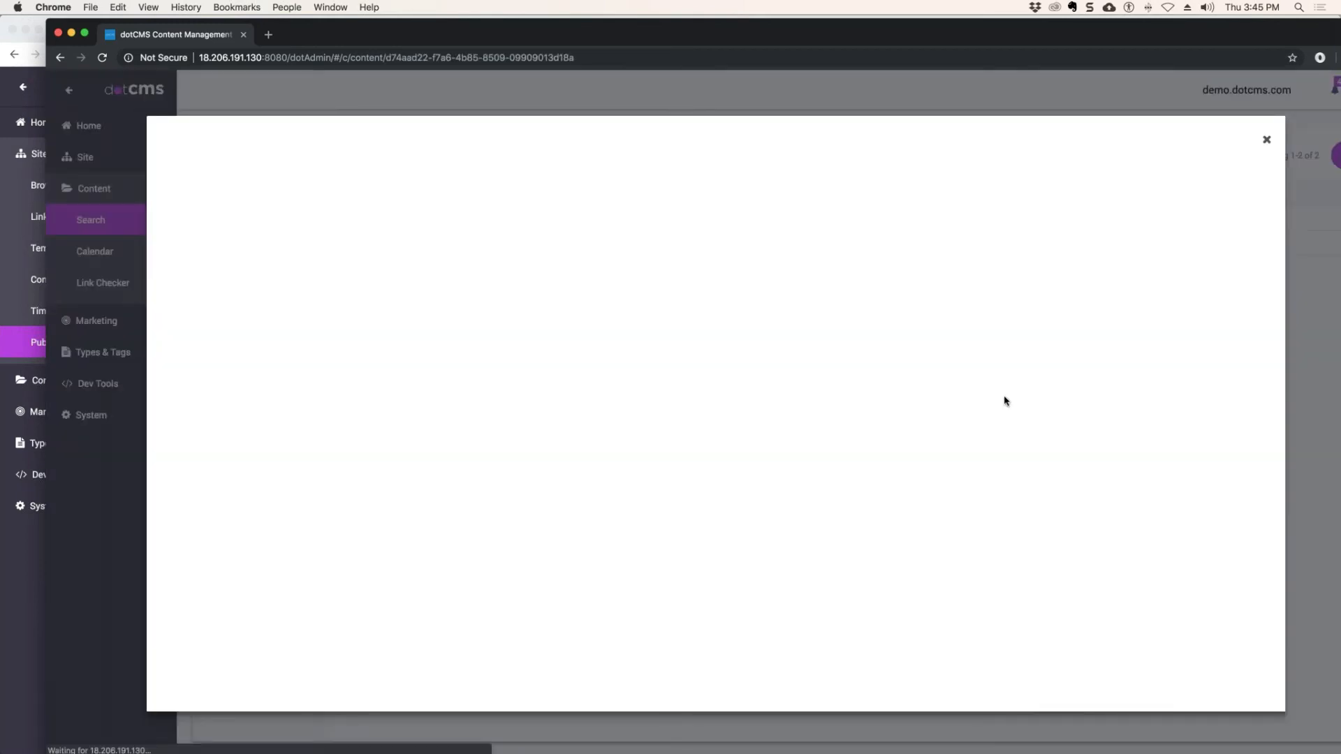
{"action": "scroll", "coordinate": [757, 419], "scroll_direction": "down", "scroll_amount": 2}
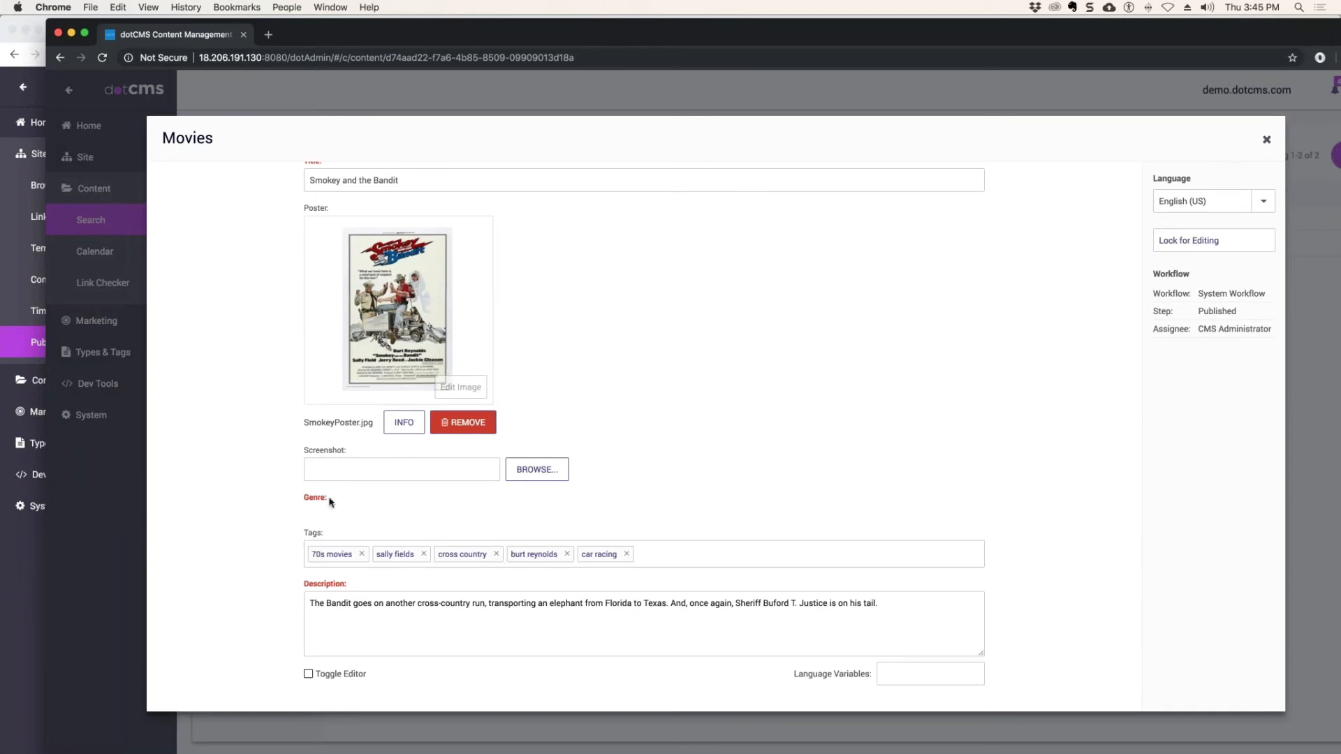
{"action": "left_click_drag", "start_coordinate": [330, 502], "coordinate": [304, 500]}
{"action": "scroll", "coordinate": [1026, 345], "scroll_direction": "up", "scroll_amount": 1}
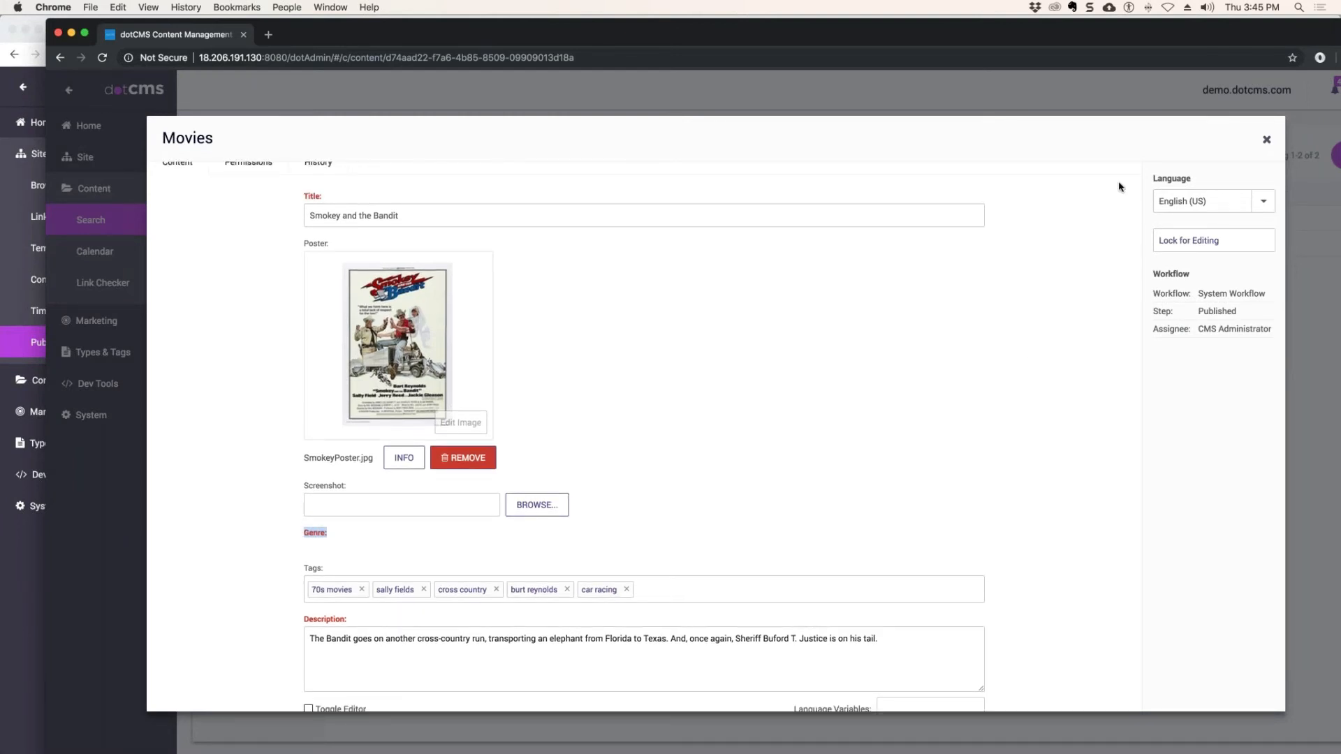
{"action": "left_click", "coordinate": [1266, 139]}
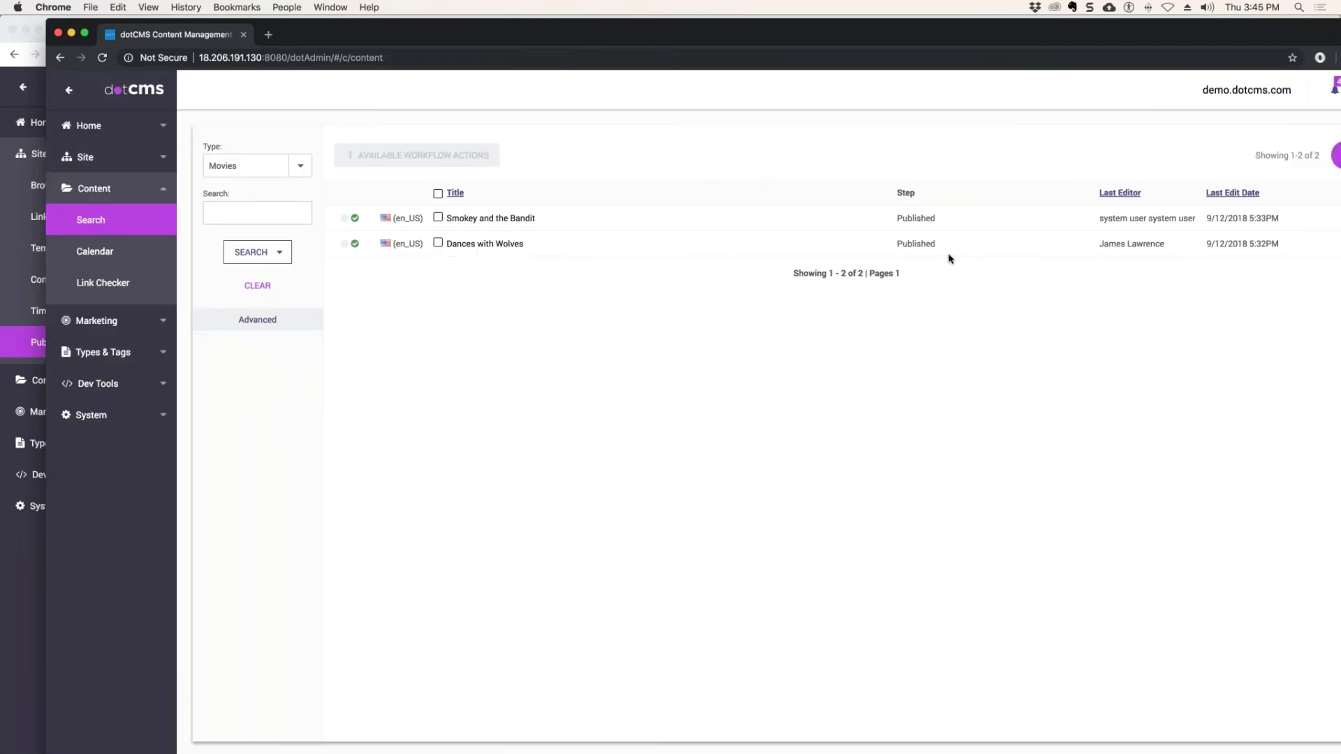
Open the Categories list on the receiving server and the one on the sending server.
{"action": "left_click", "coordinate": [132, 350]}
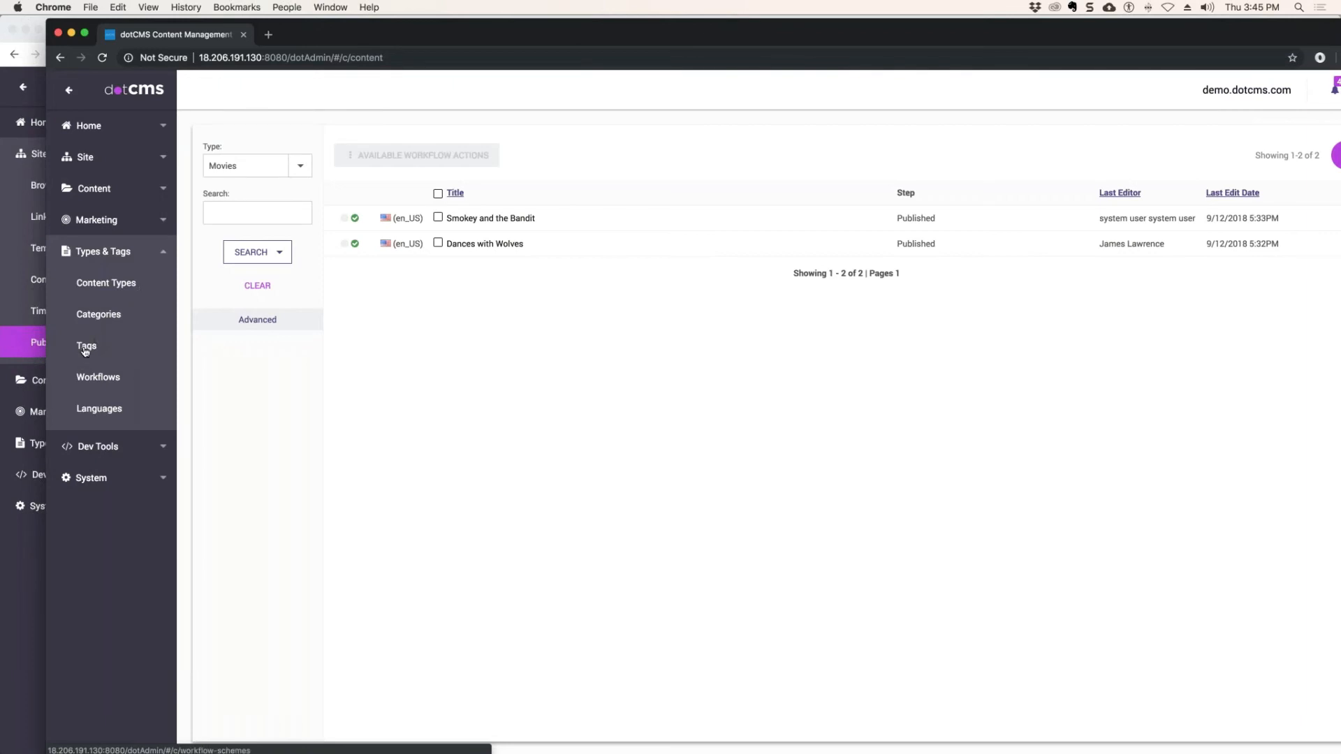
{"action": "left_click", "coordinate": [106, 316]}
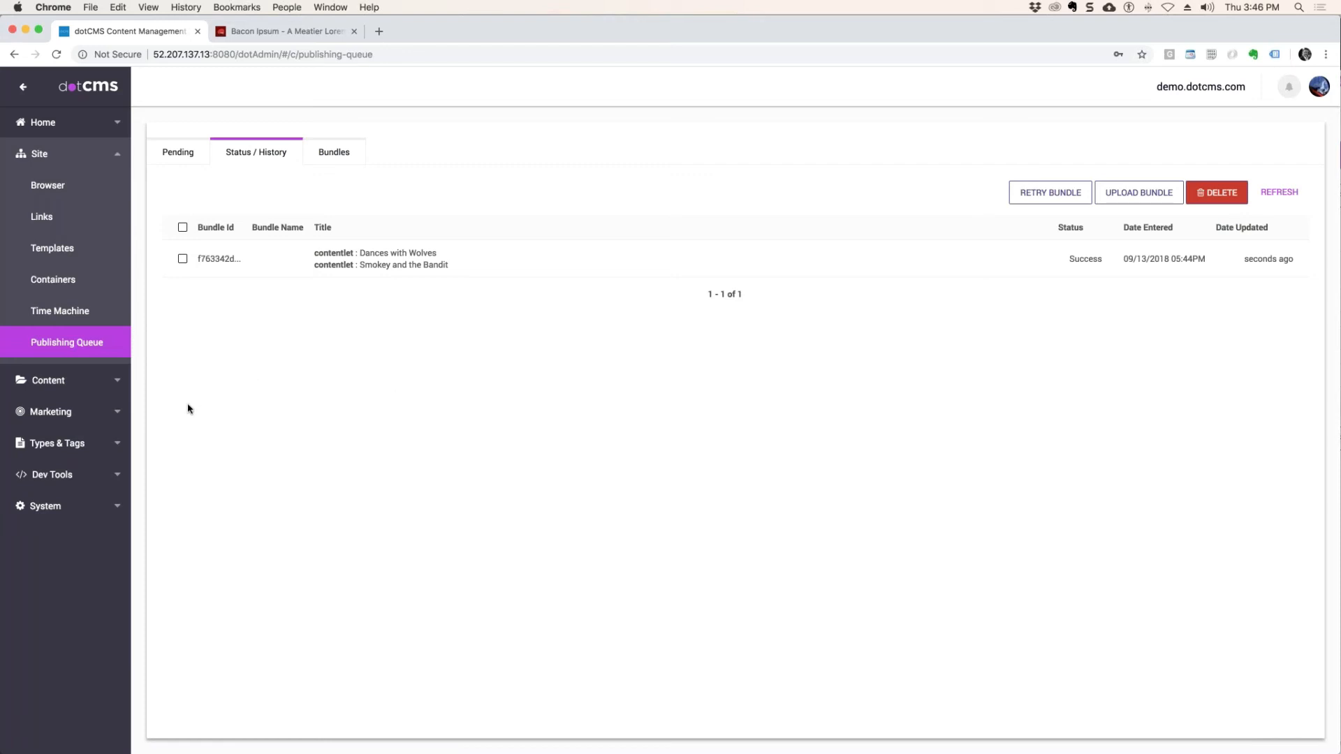
{"action": "left_click", "coordinate": [63, 444]}
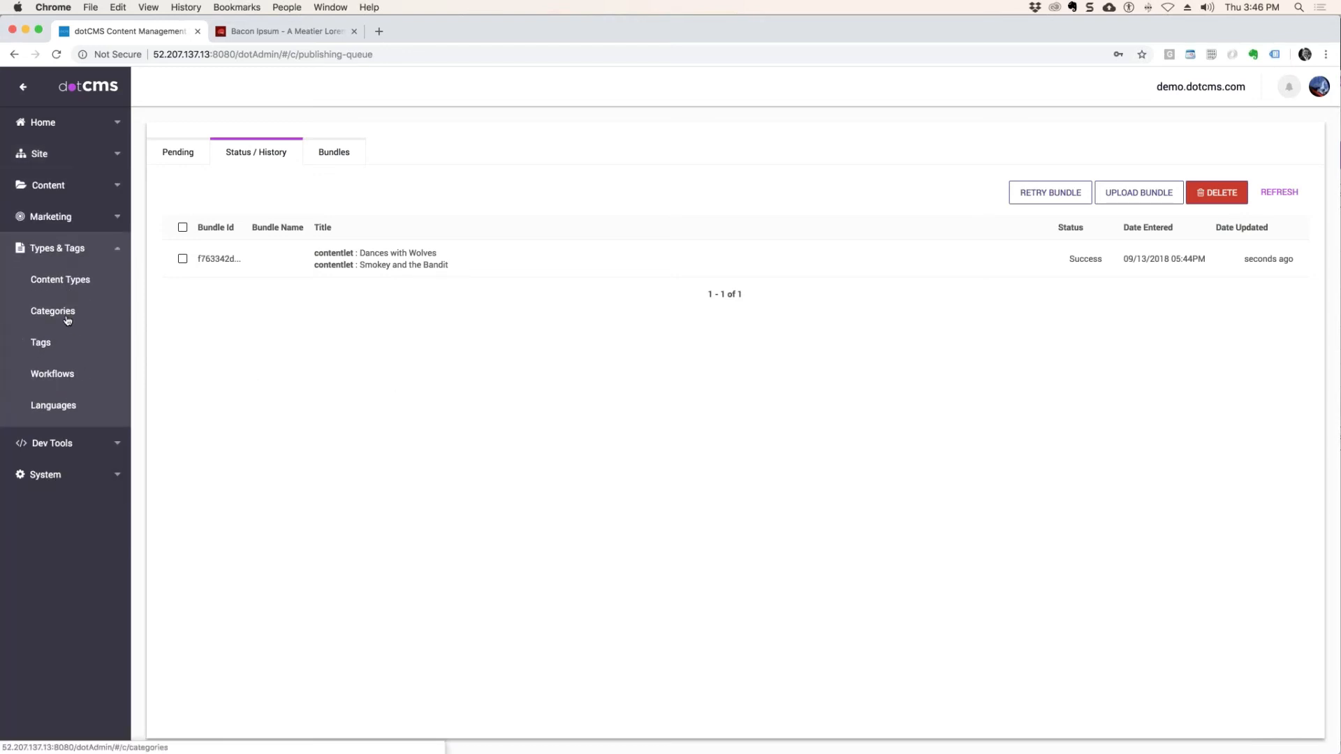
{"action": "left_click", "coordinate": [68, 320]}
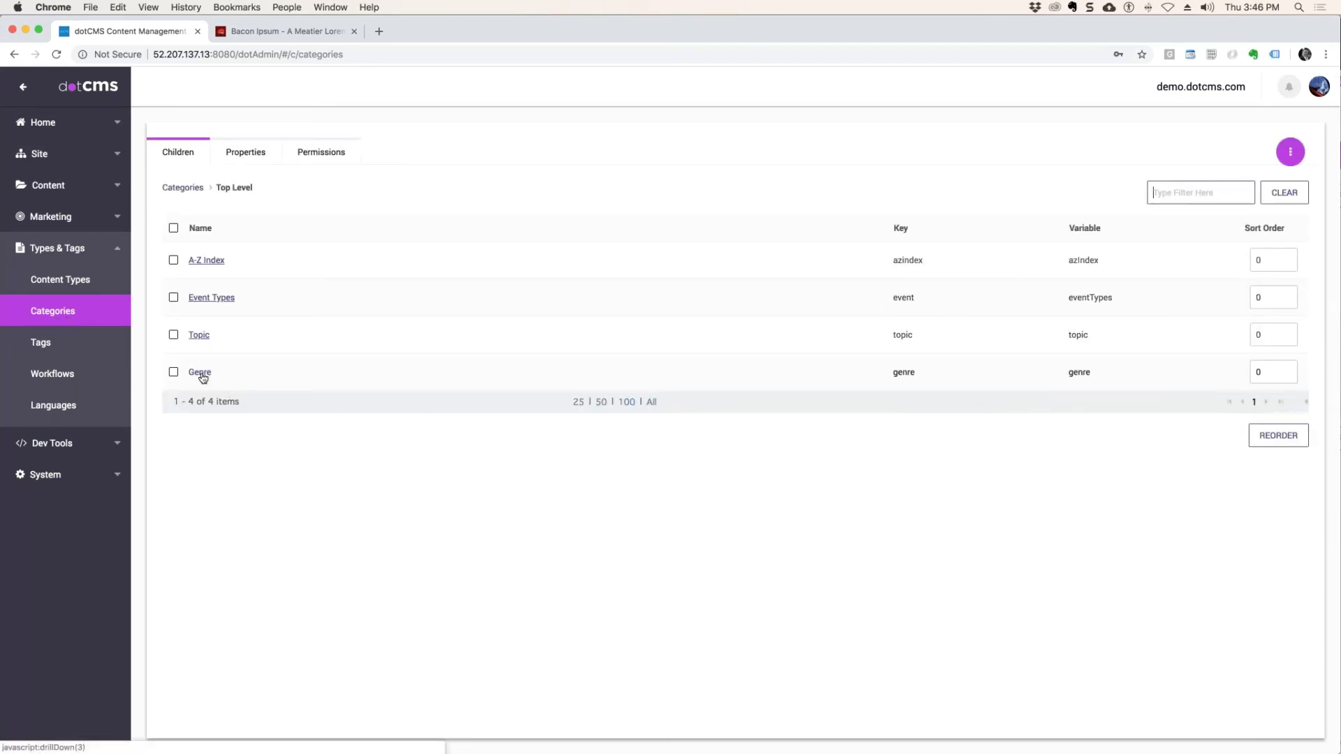
Push publish the top-level categories to the Prod environment with Force Push enabled.
{"action": "left_click", "coordinate": [1290, 151]}
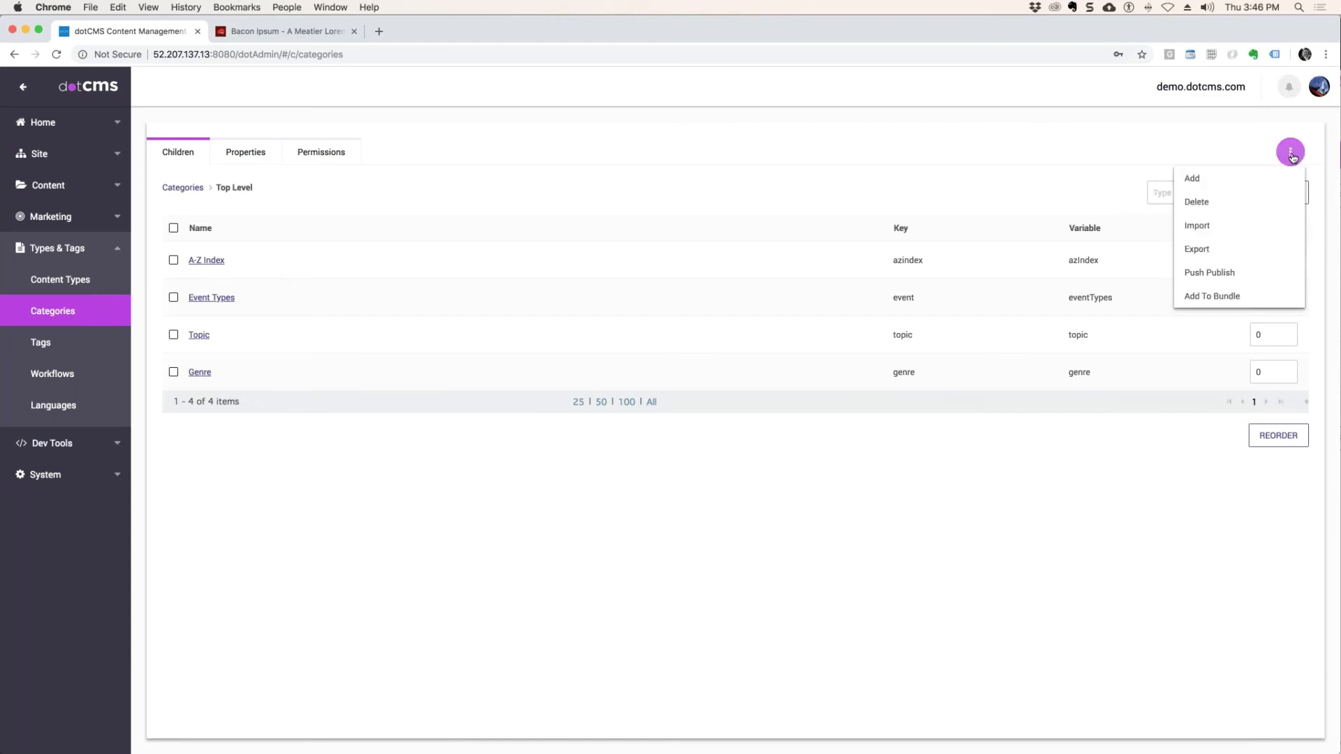
{"action": "left_click", "coordinate": [1215, 275]}
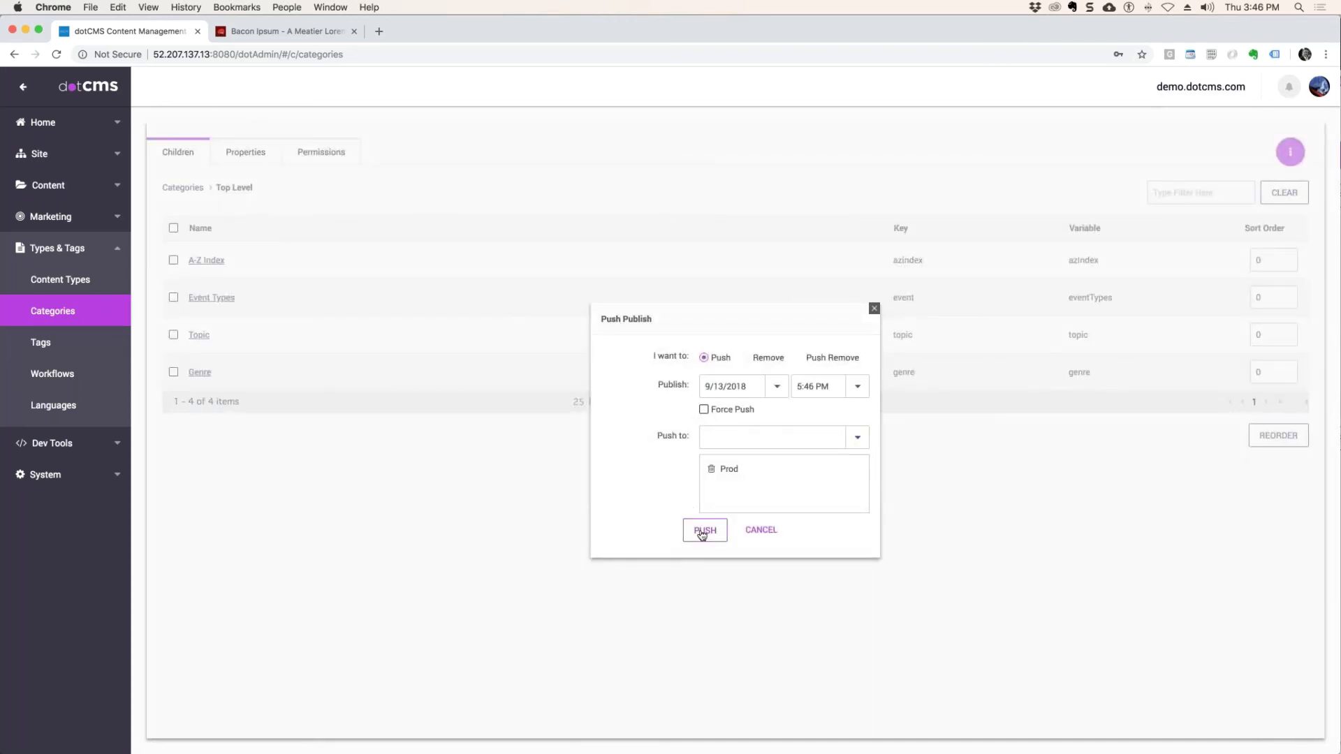
{"action": "left_click", "coordinate": [704, 409]}
{"action": "left_click", "coordinate": [705, 530]}
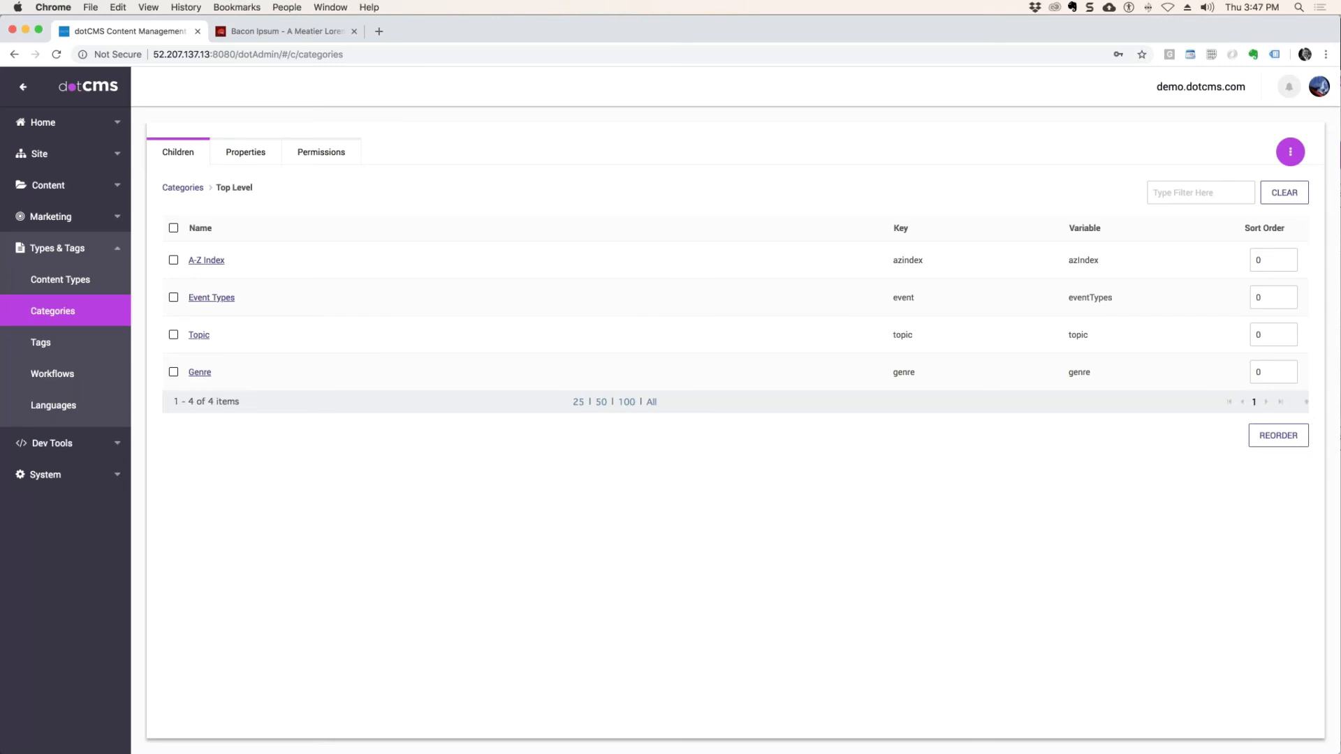
Check the category push in the publishing queue's status history.
{"action": "left_click", "coordinate": [60, 190]}
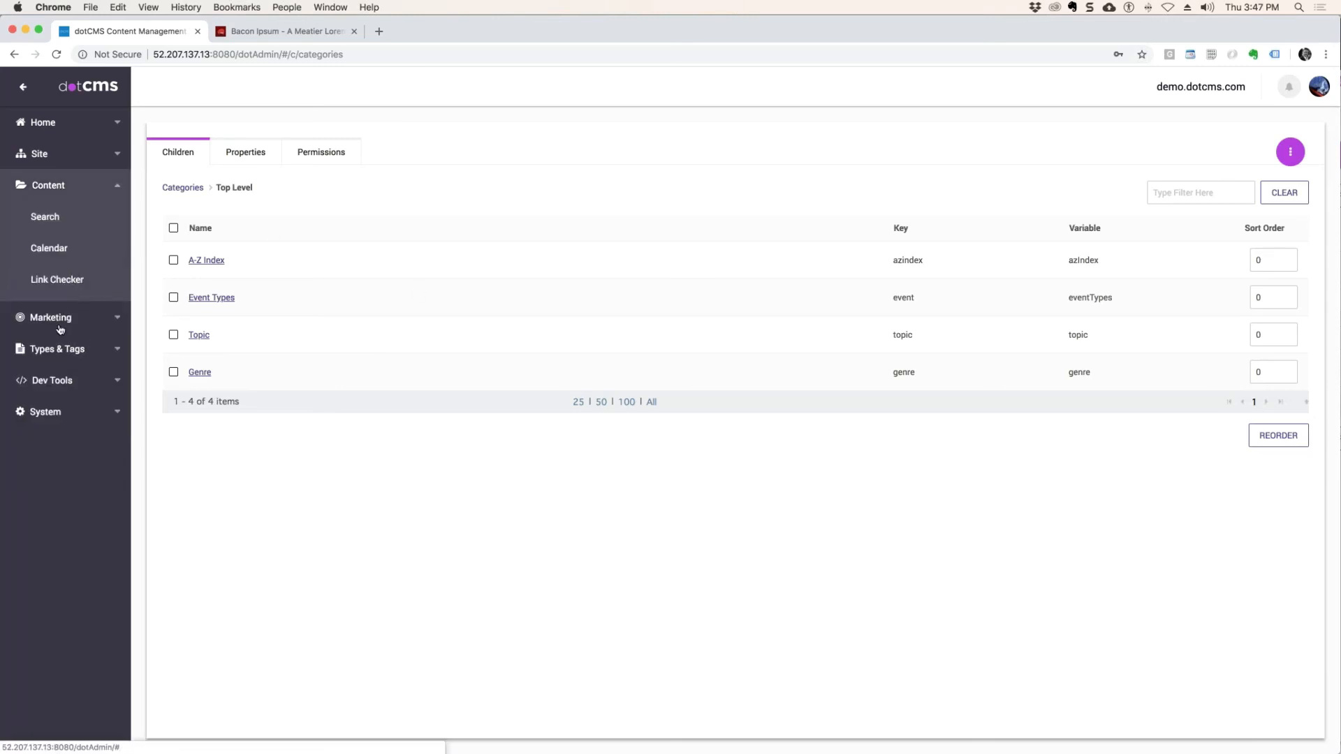
{"action": "left_click", "coordinate": [46, 155]}
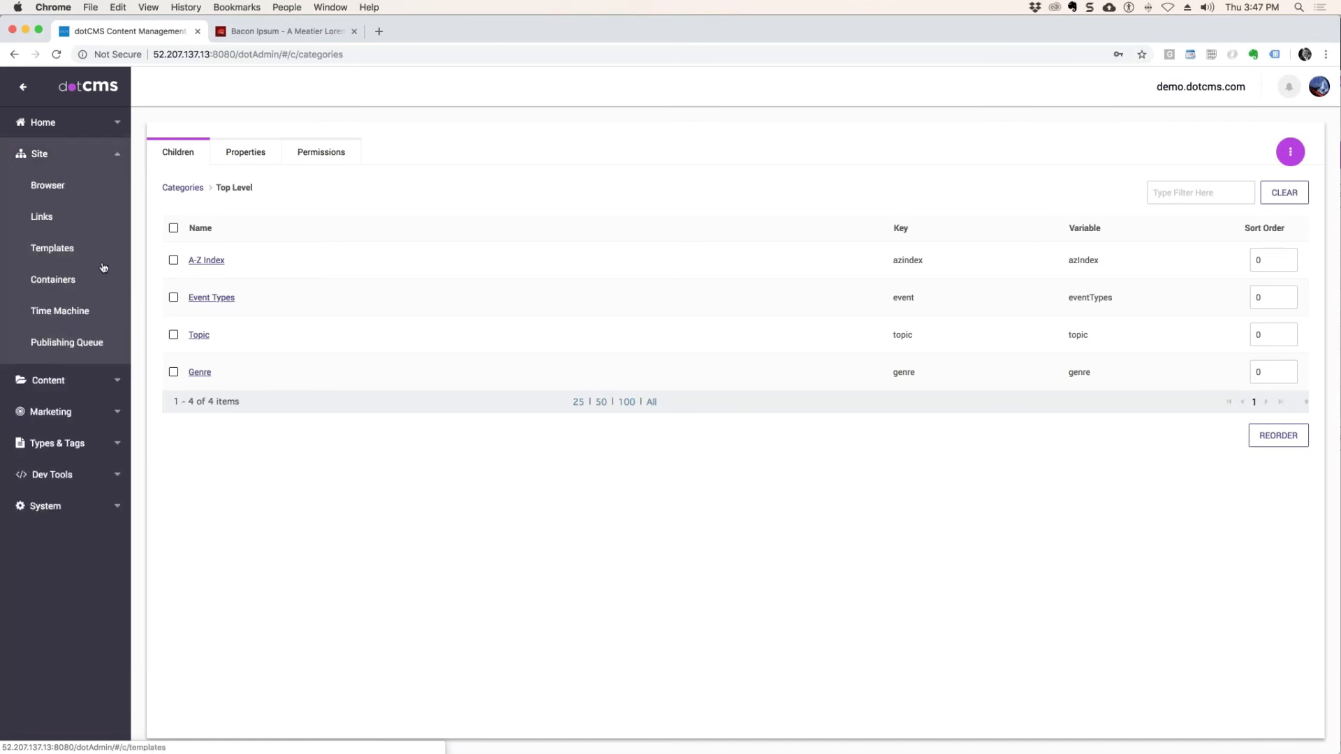
{"action": "left_click", "coordinate": [103, 342]}
{"action": "left_click", "coordinate": [275, 158]}
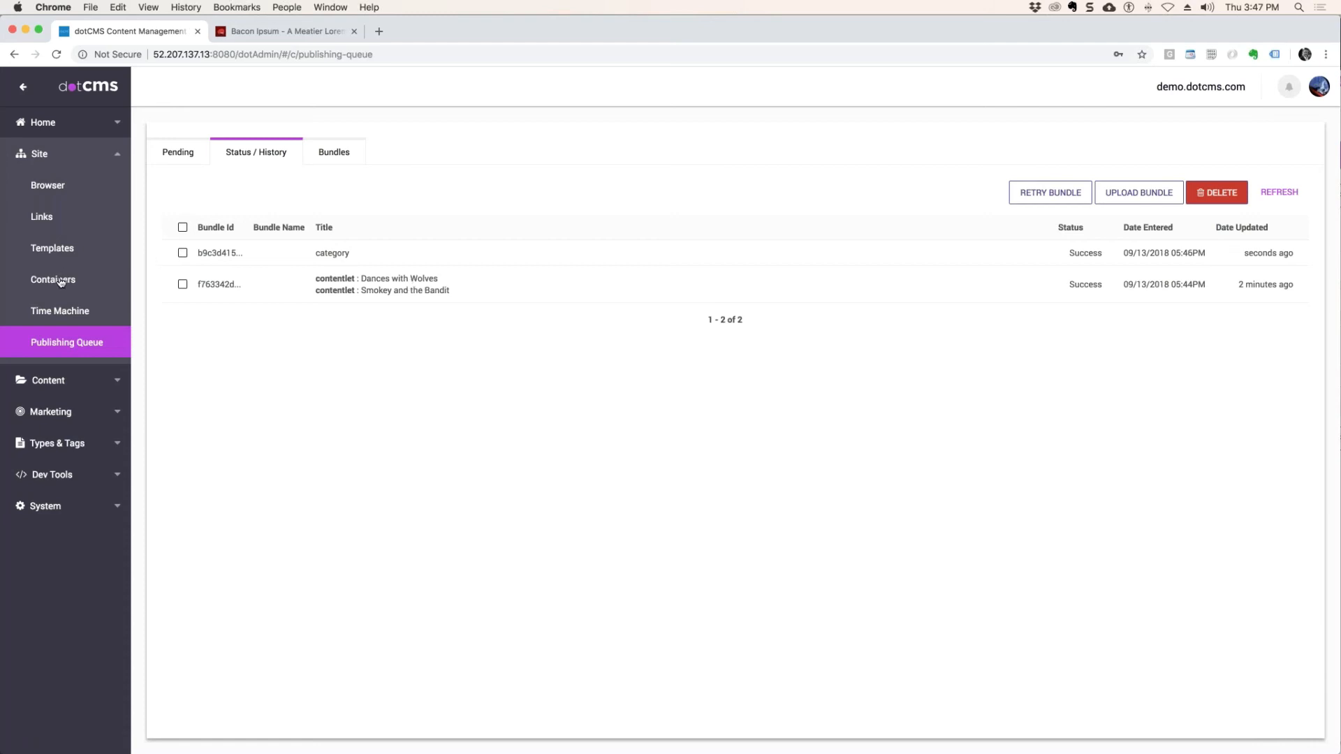
Select the movies Smokey and the Bandit and Dances with Wolves in the content search and push publish them to Prod with Force Push.
{"action": "left_click", "coordinate": [66, 380]}
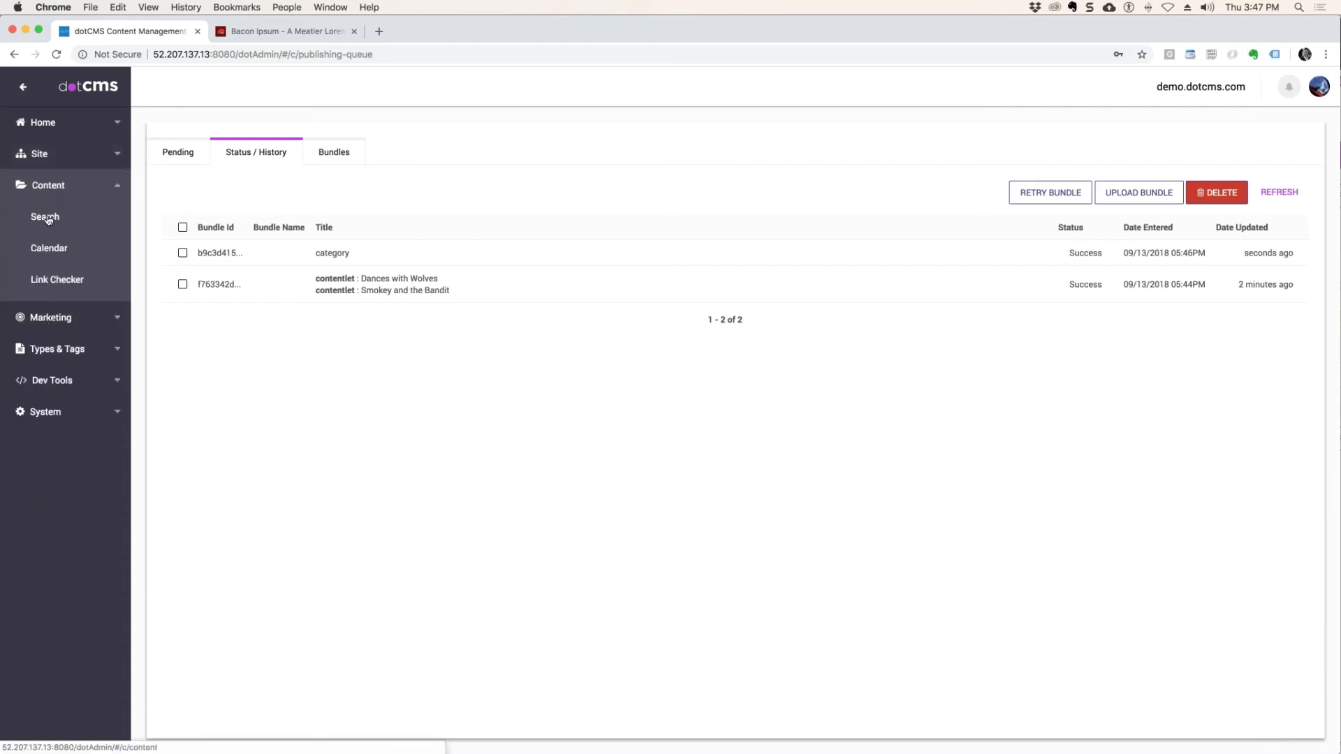
{"action": "left_click", "coordinate": [47, 217]}
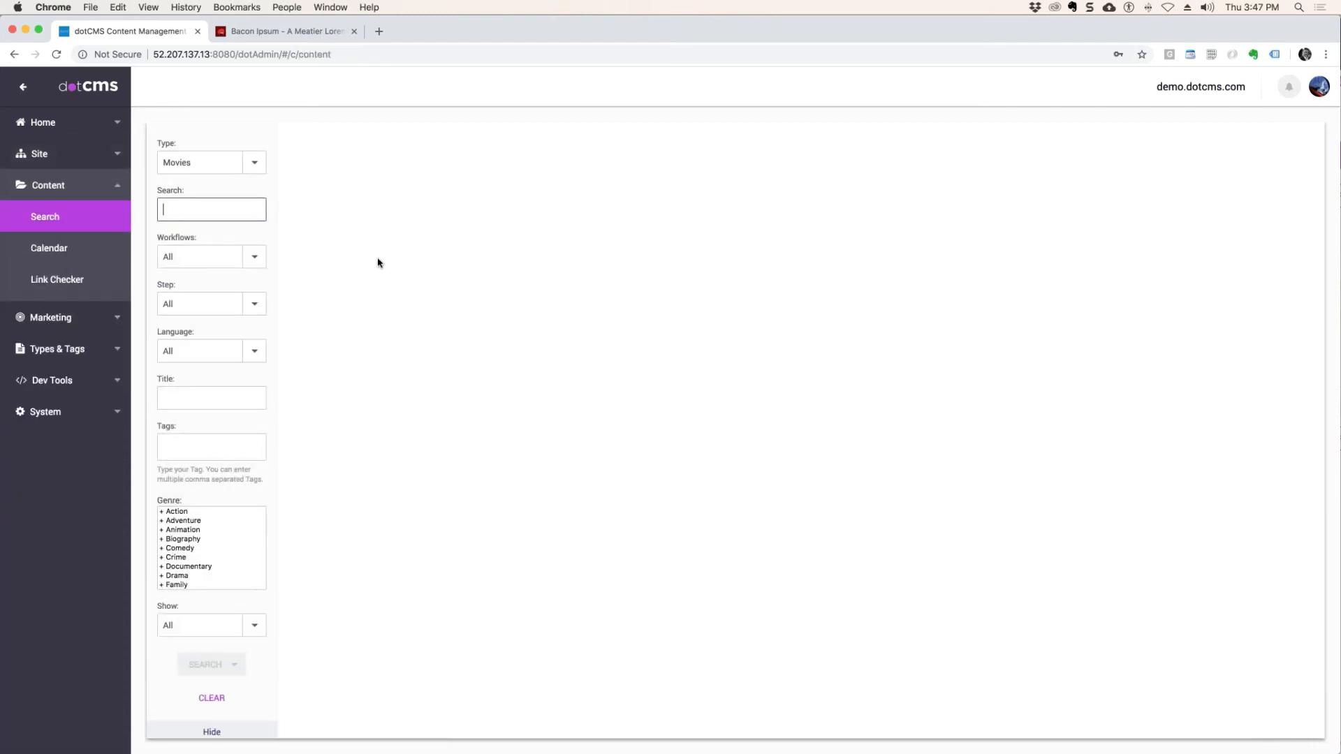
{"action": "scroll", "coordinate": [440, 304], "scroll_direction": "down", "scroll_amount": 7}
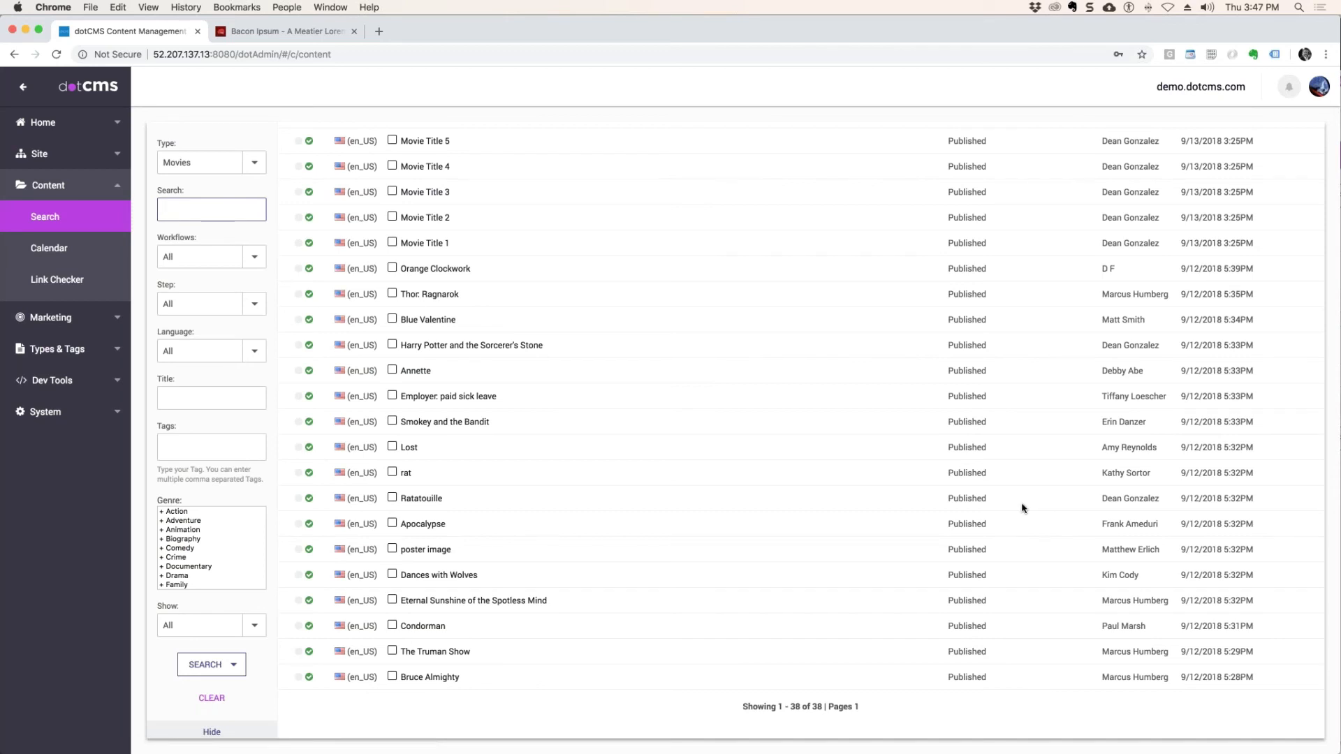
{"action": "left_click", "coordinate": [391, 421]}
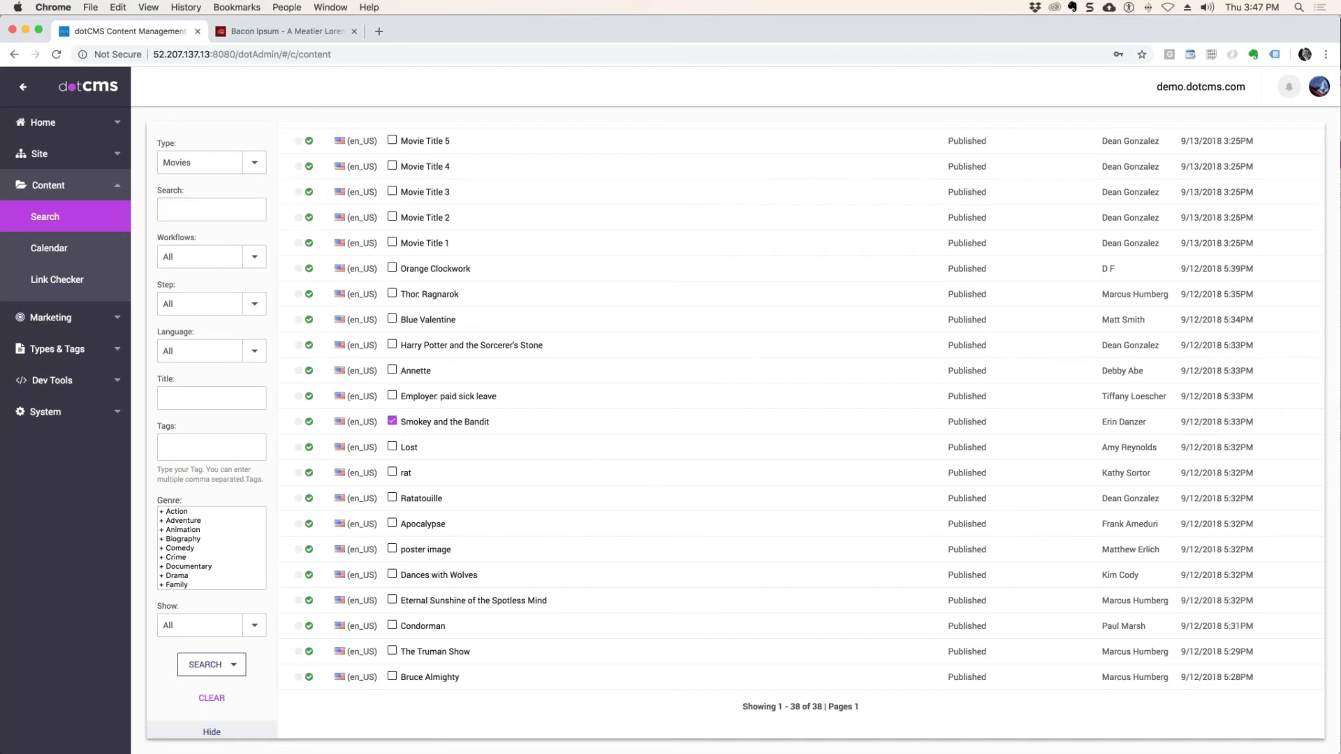
{"action": "left_click", "coordinate": [392, 575]}
{"action": "scroll", "coordinate": [886, 414], "scroll_direction": "up", "scroll_amount": 7}
{"action": "left_click", "coordinate": [397, 149]}
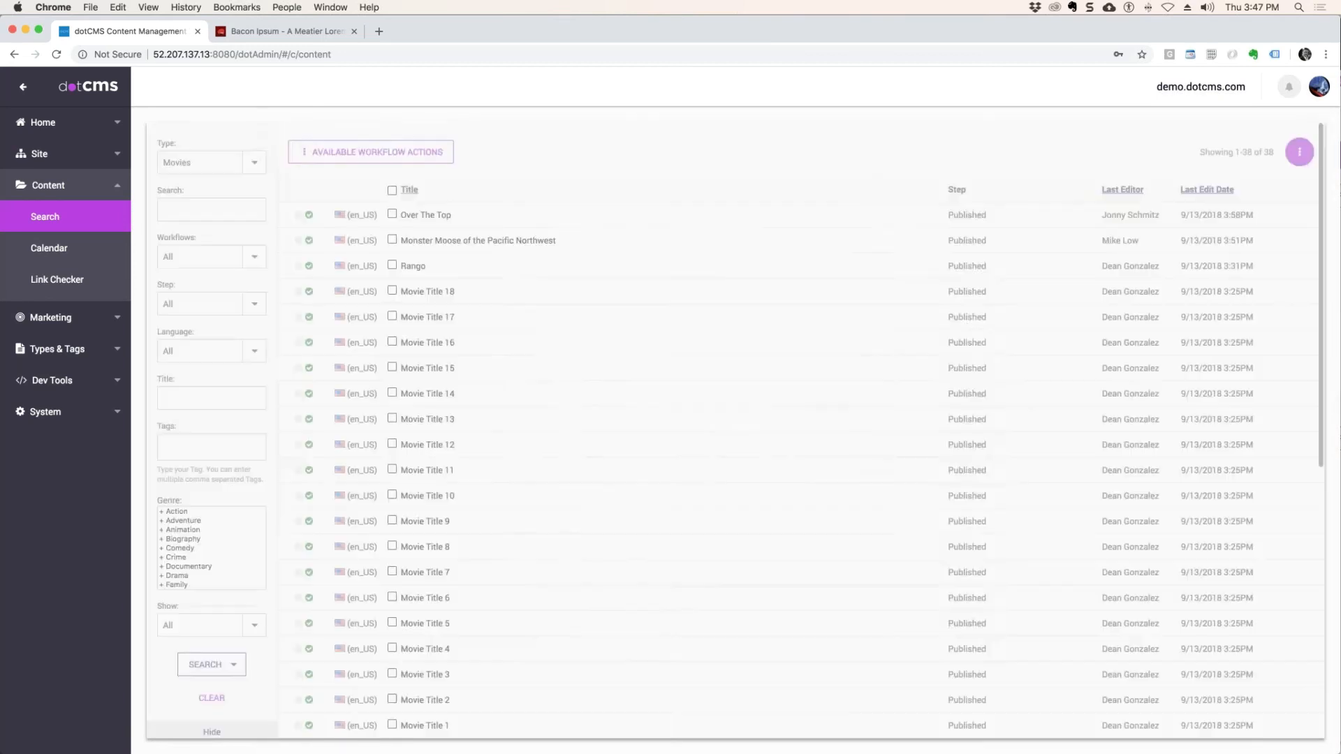
{"action": "left_click", "coordinate": [691, 307]}
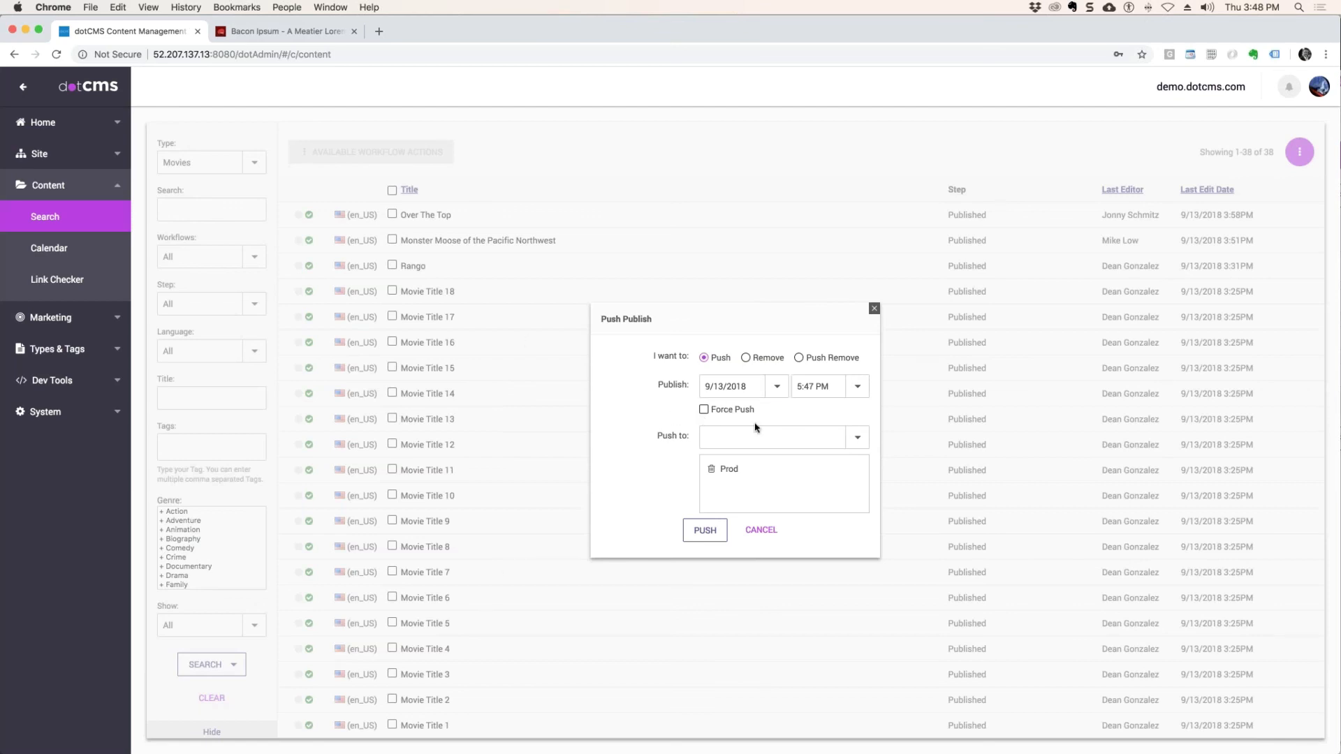
{"action": "left_click", "coordinate": [703, 409]}
{"action": "left_click", "coordinate": [708, 531]}
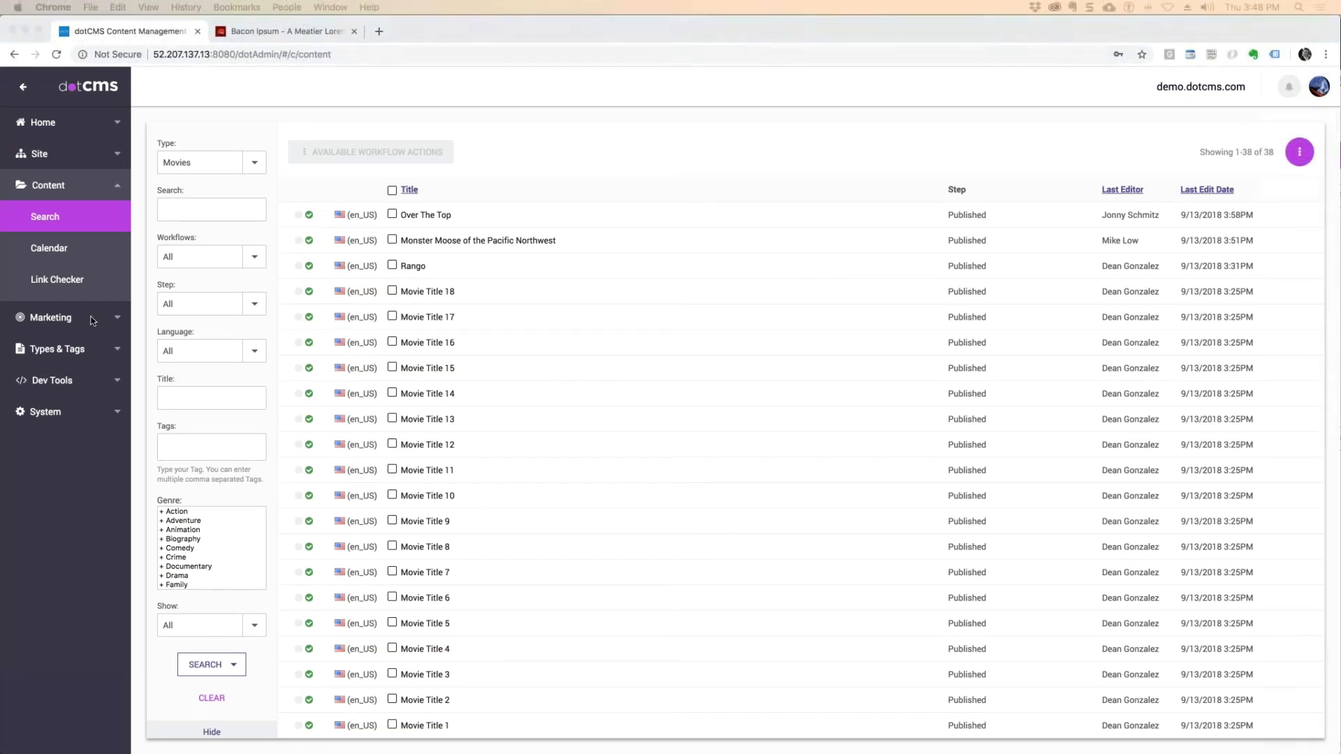
Return to the publishing queue, look through its bundles, and open the status history.
{"action": "left_click", "coordinate": [48, 186]}
{"action": "left_click", "coordinate": [51, 184]}
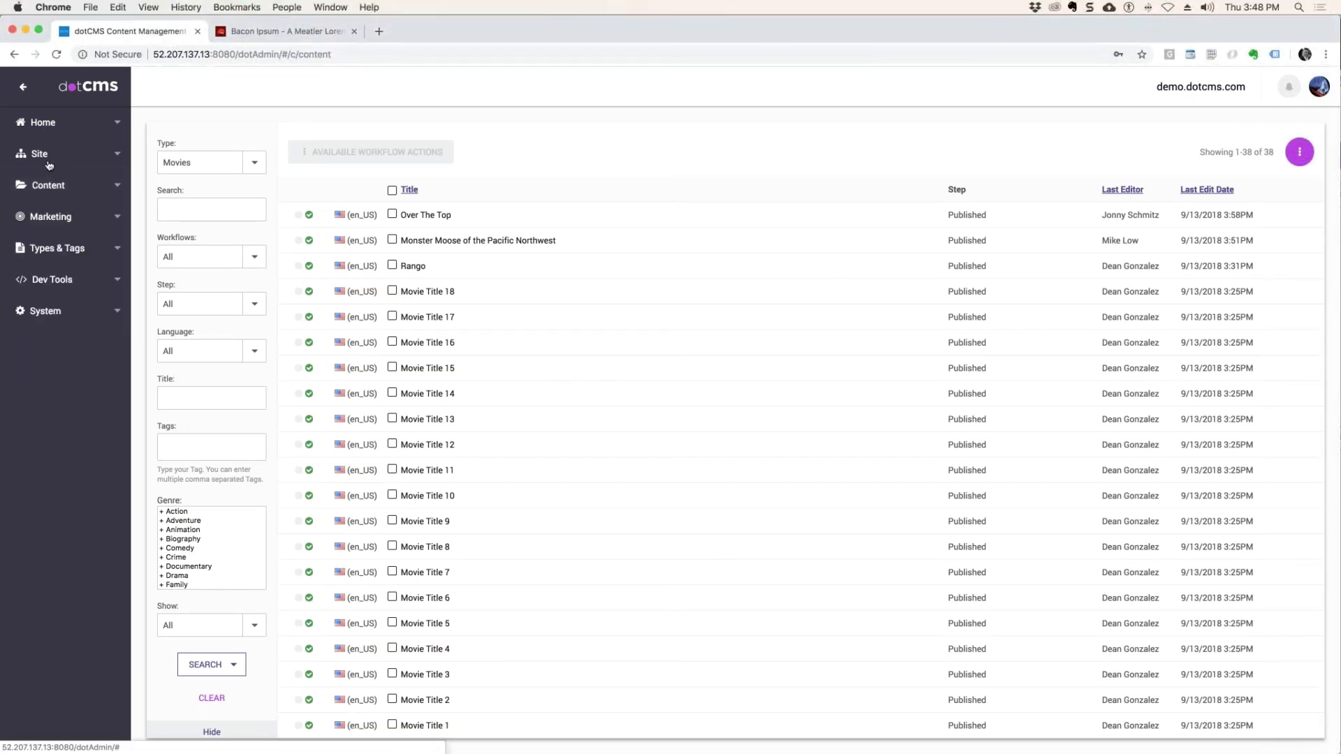
{"action": "left_click", "coordinate": [51, 184]}
{"action": "left_click", "coordinate": [39, 153]}
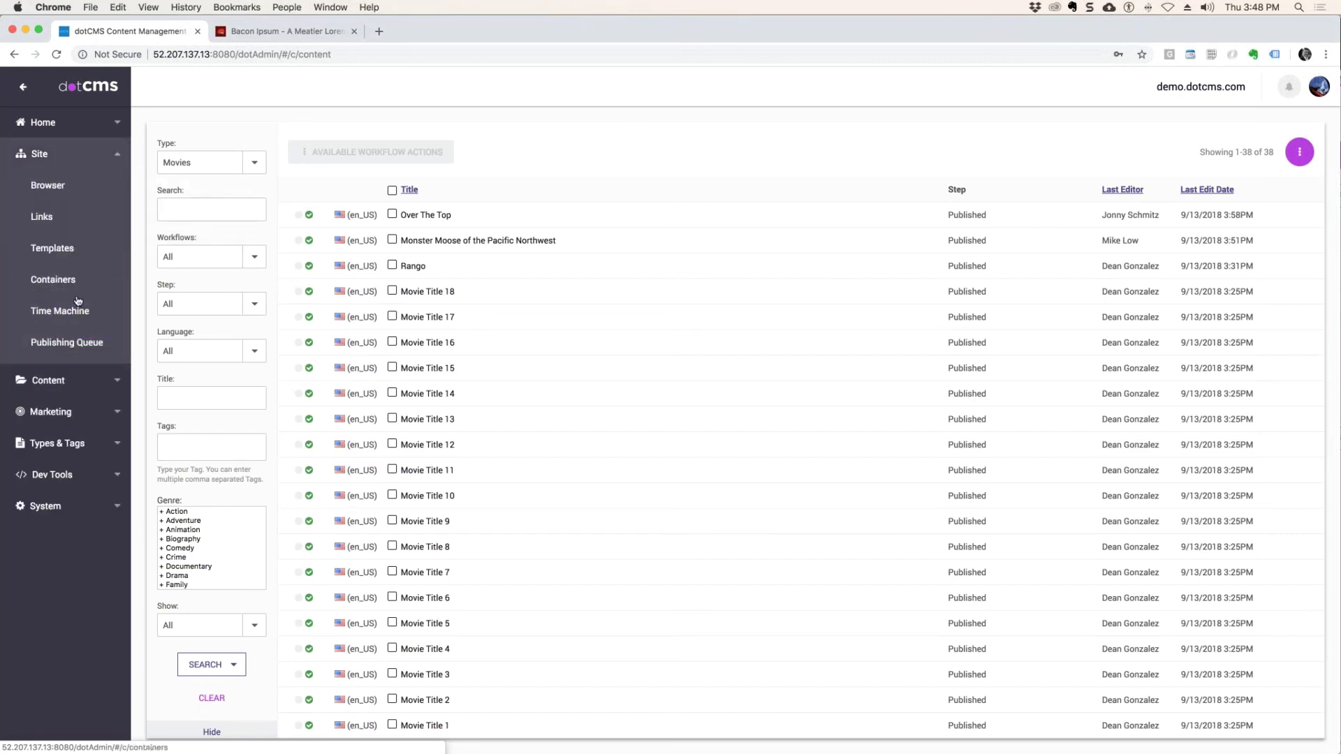
{"action": "left_click", "coordinate": [73, 343]}
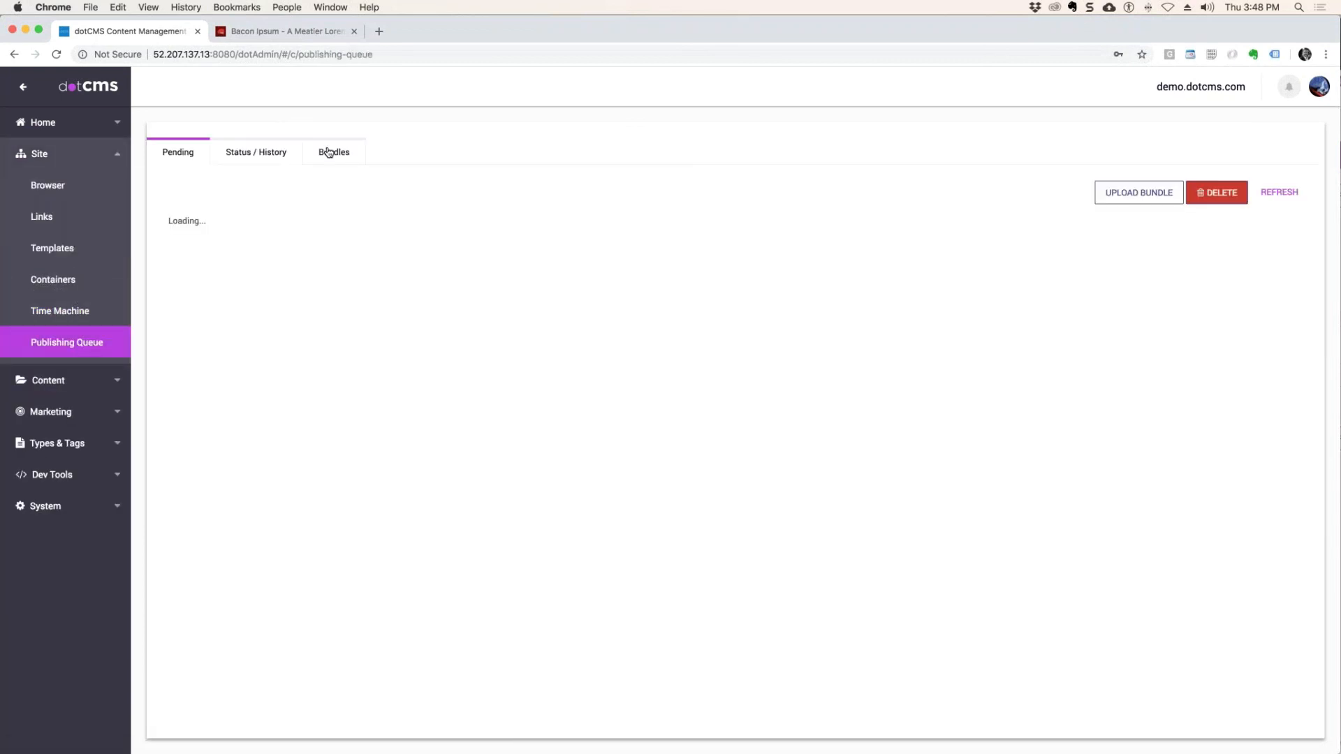
{"action": "left_click", "coordinate": [328, 153]}
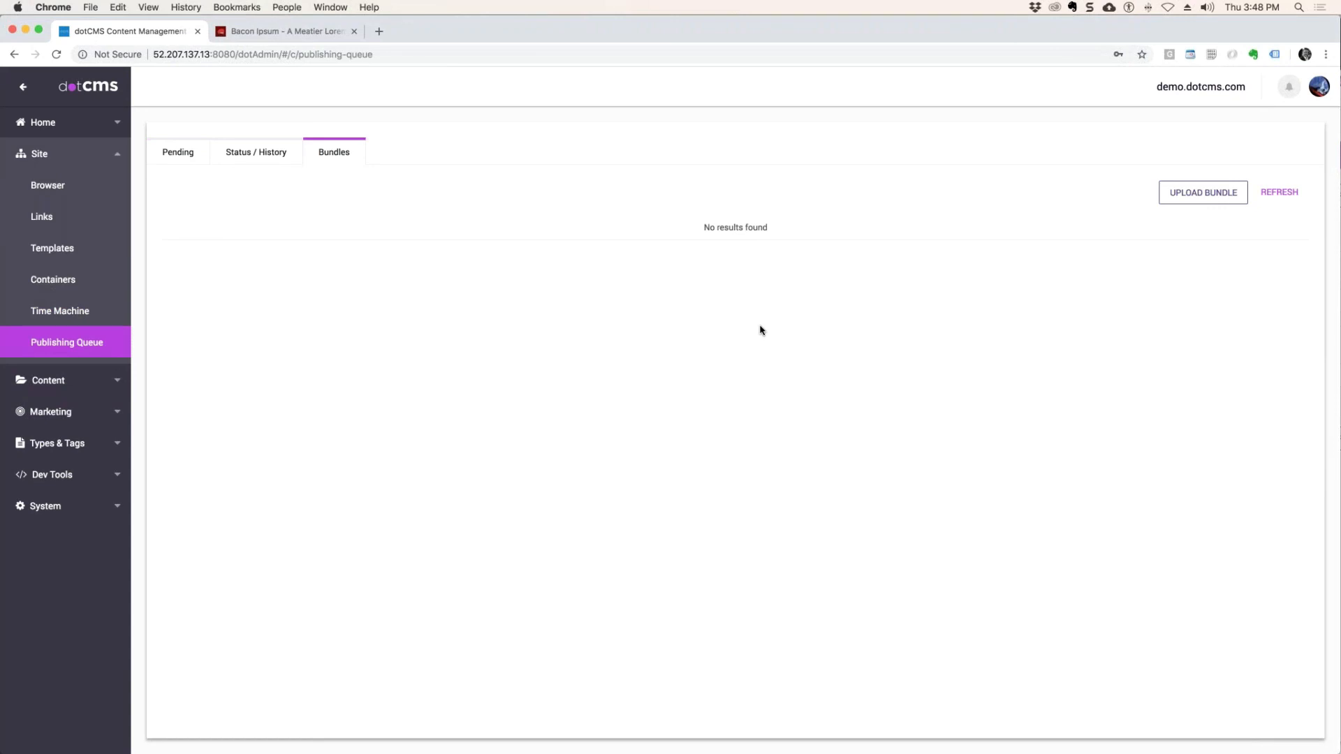
{"action": "left_click", "coordinate": [255, 153]}
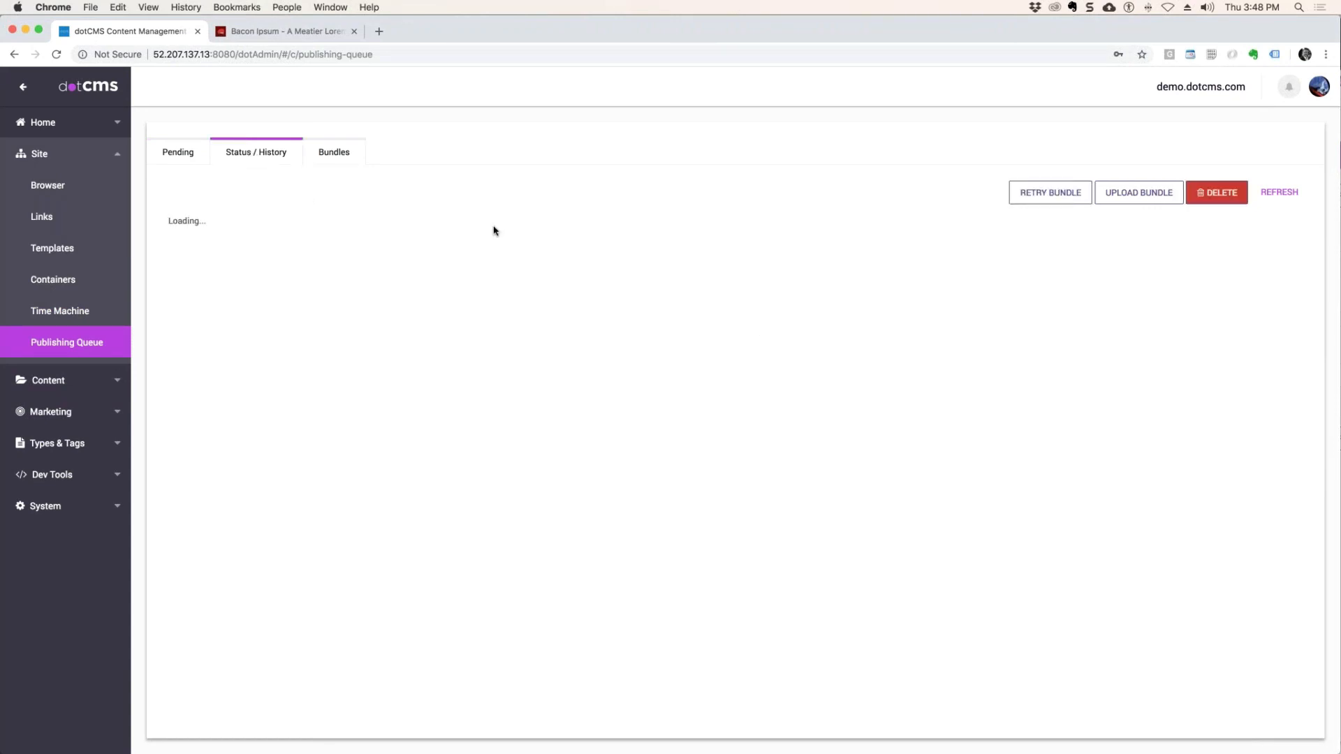
Refresh the status history until the repeated movie push is processed, then review and close its bundle details.
{"action": "left_click", "coordinate": [1279, 195]}
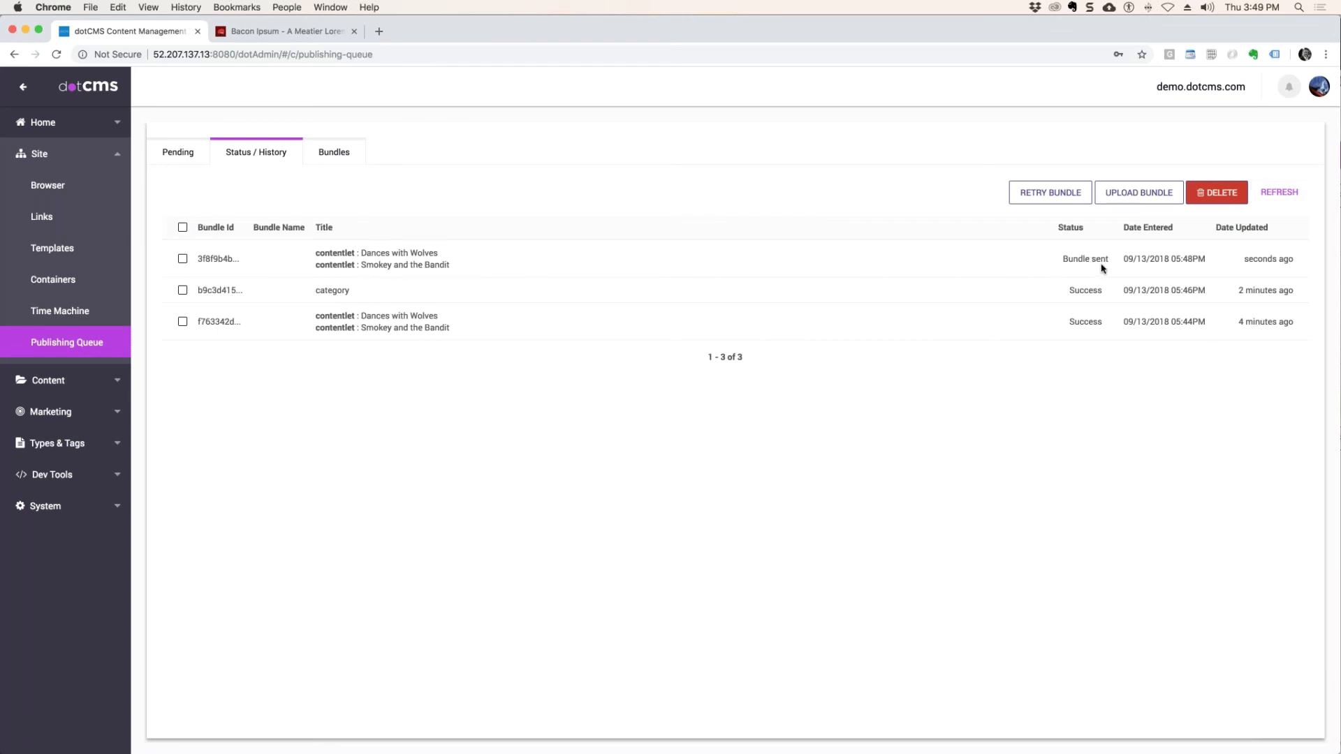
{"action": "left_click", "coordinate": [1280, 197]}
{"action": "left_click", "coordinate": [412, 260]}
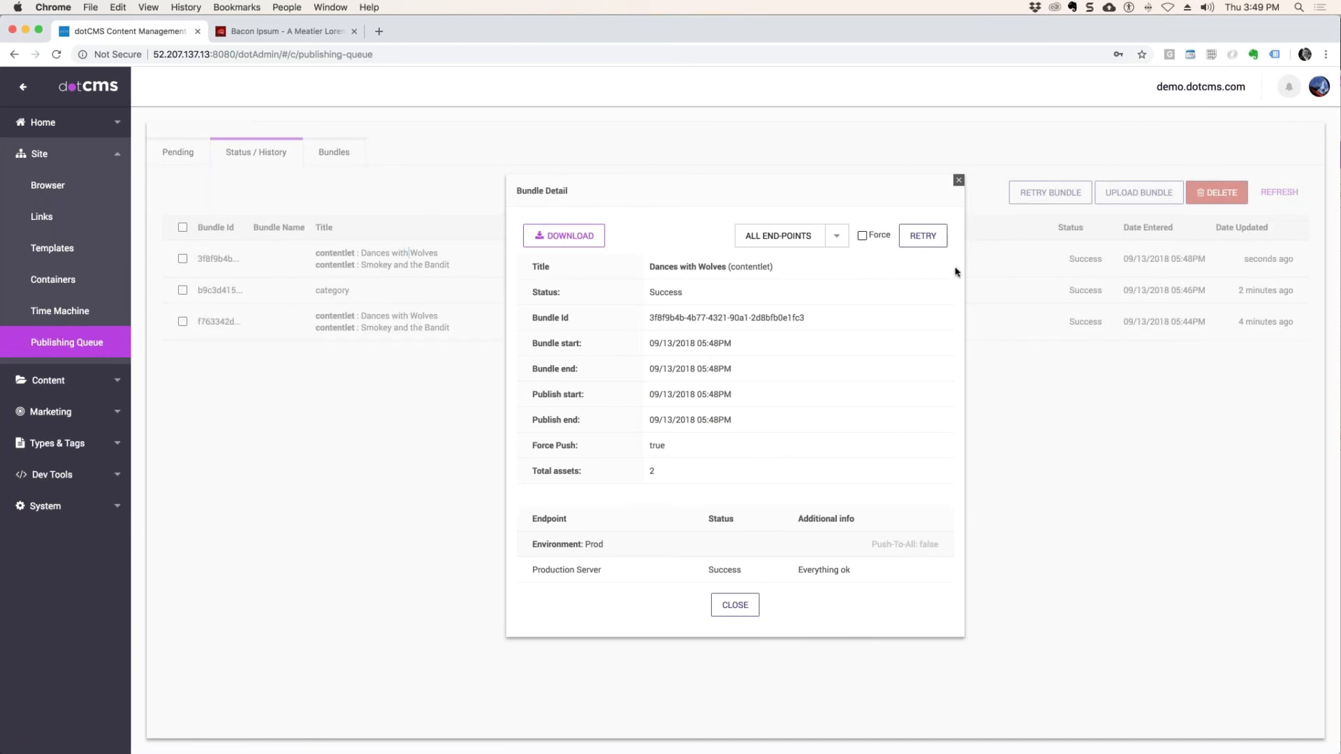
{"action": "left_click", "coordinate": [958, 180]}
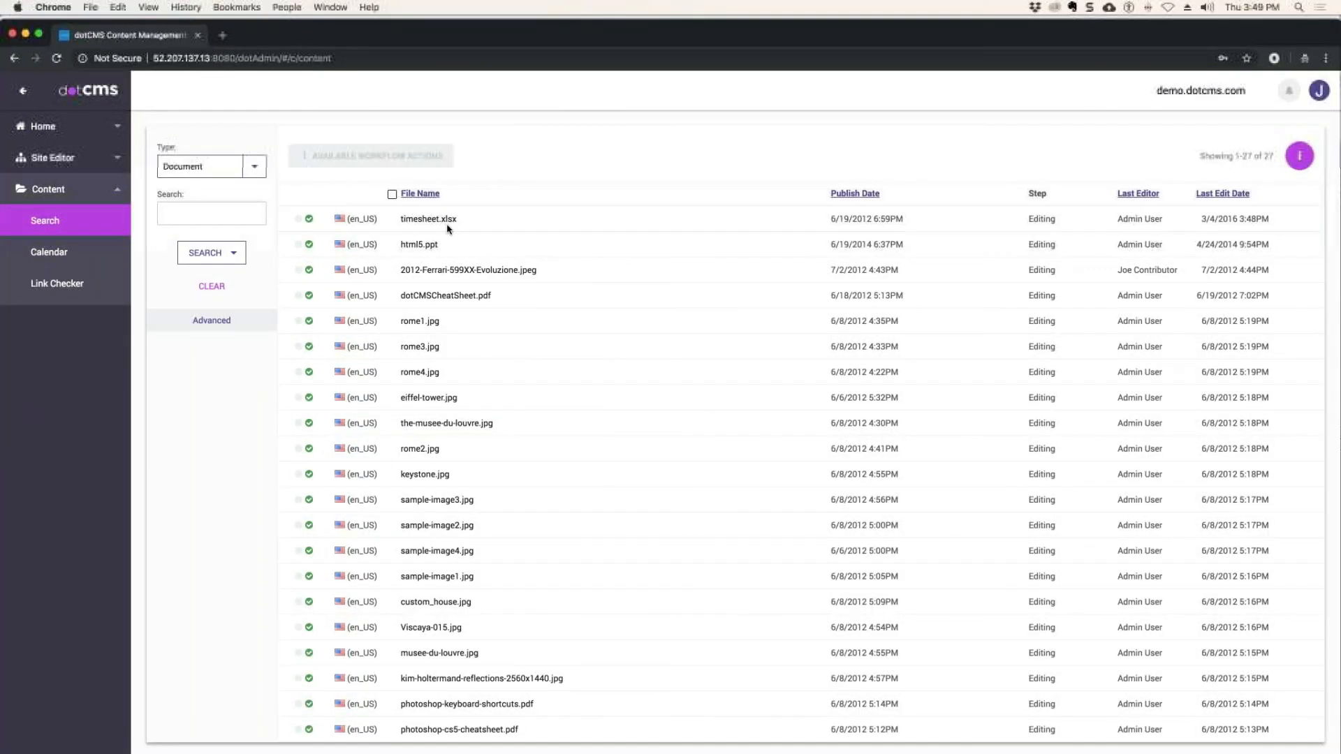
Look at the content types available in the Document search window, then close that extra browser window.
{"action": "left_click", "coordinate": [255, 167]}
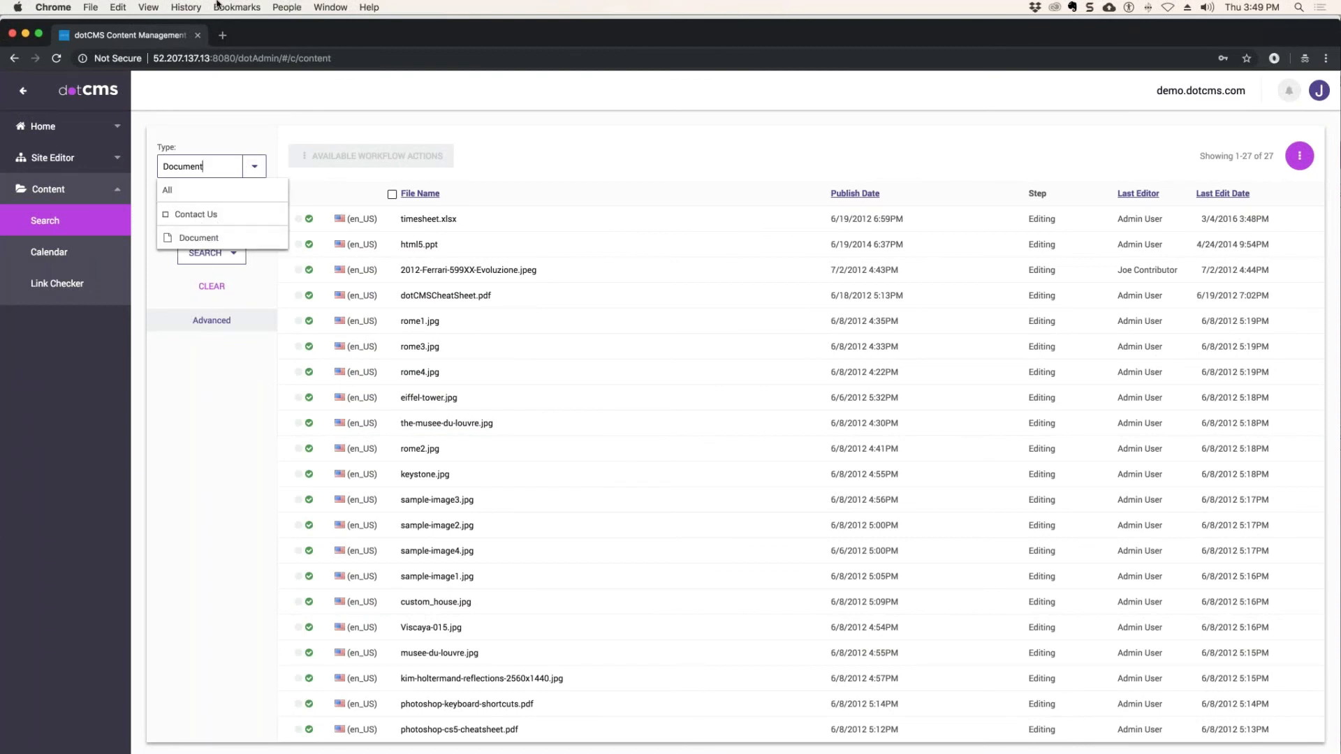
{"action": "left_click", "coordinate": [12, 33]}
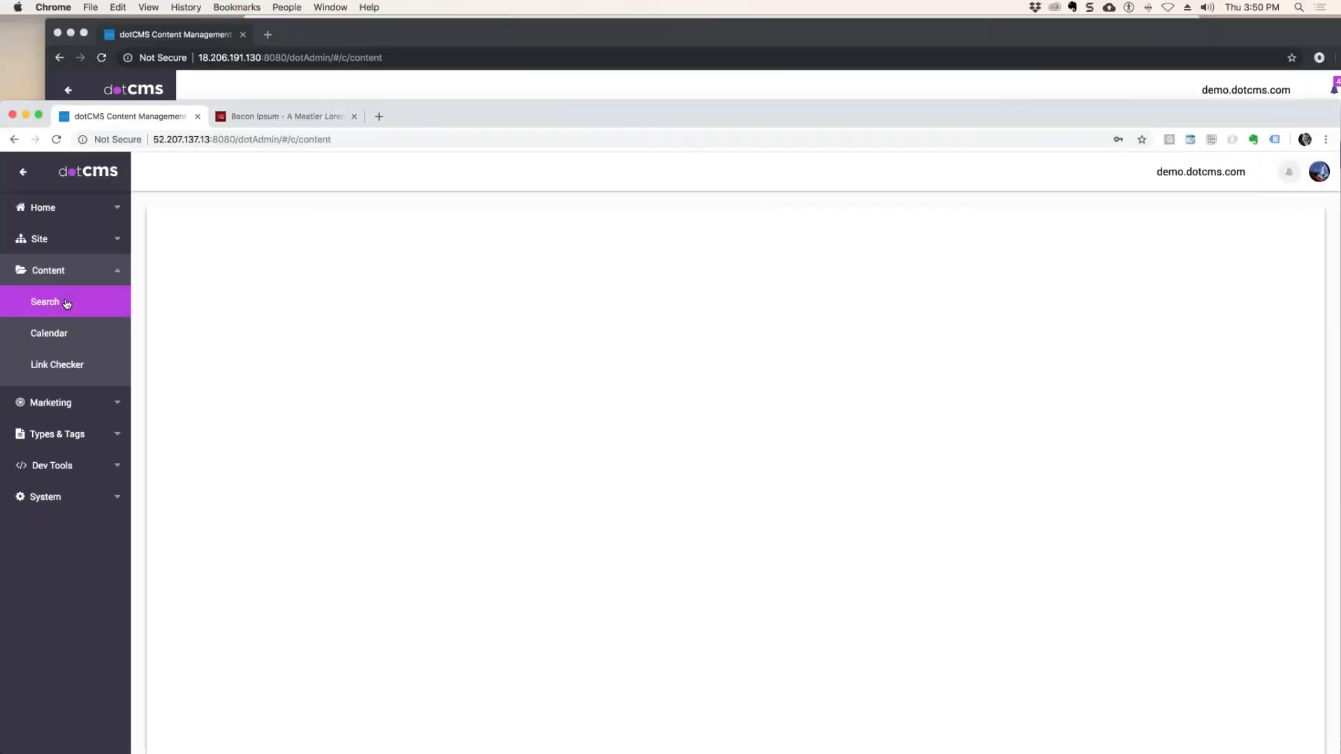